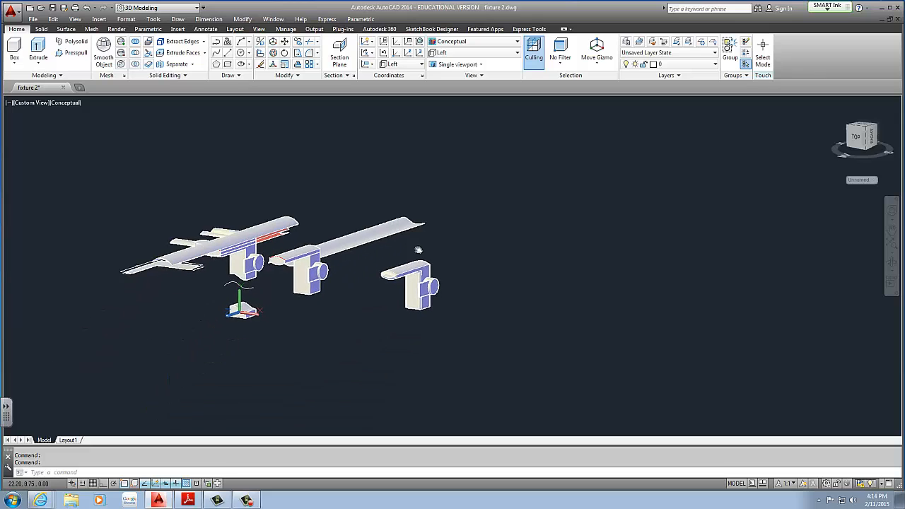
Create a cylinder with diameter 1 and height 0.25 in the empty space in front of the filleted faucet
{"action": "scroll", "coordinate": [404, 299], "scroll_direction": "up", "scroll_amount": 4}
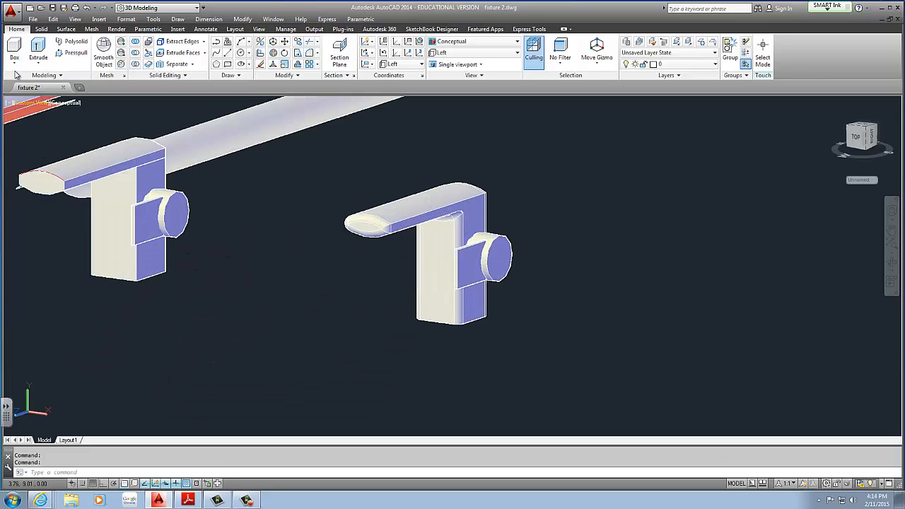
{"action": "left_click", "coordinate": [14, 64]}
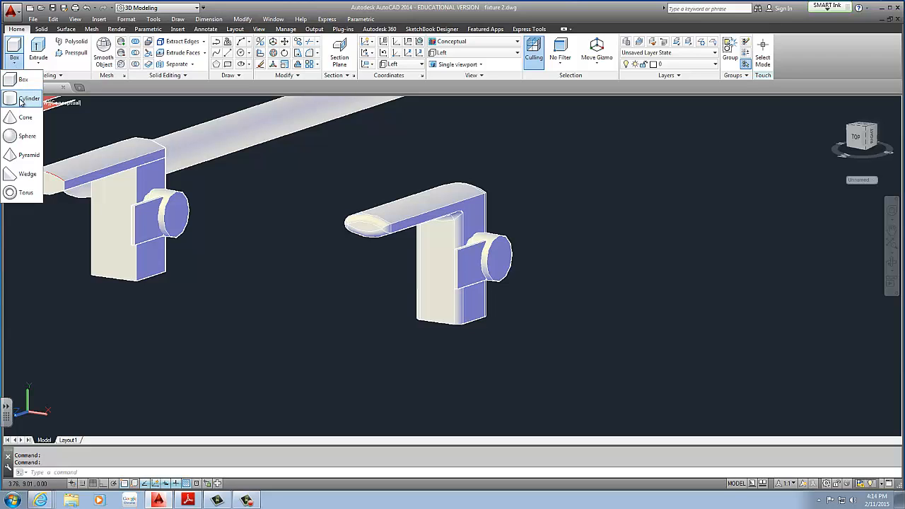
{"action": "left_click", "coordinate": [27, 99]}
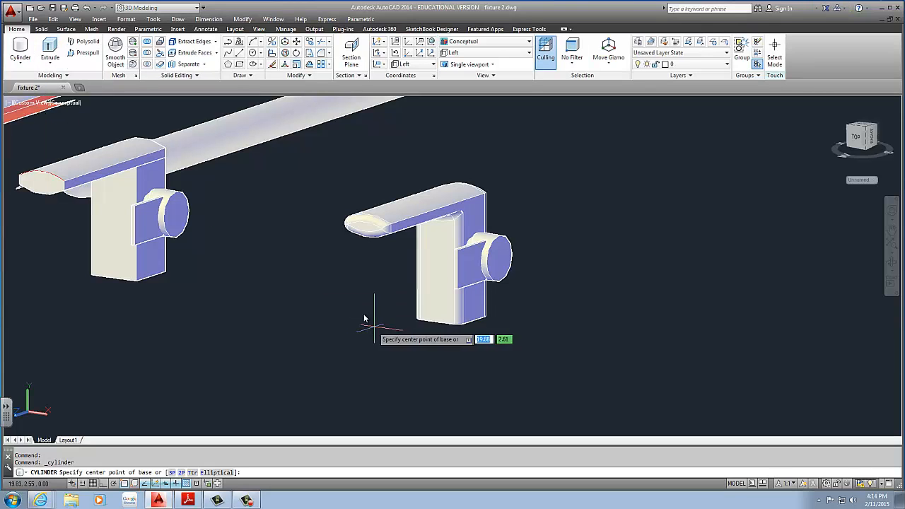
{"action": "left_click", "coordinate": [312, 270]}
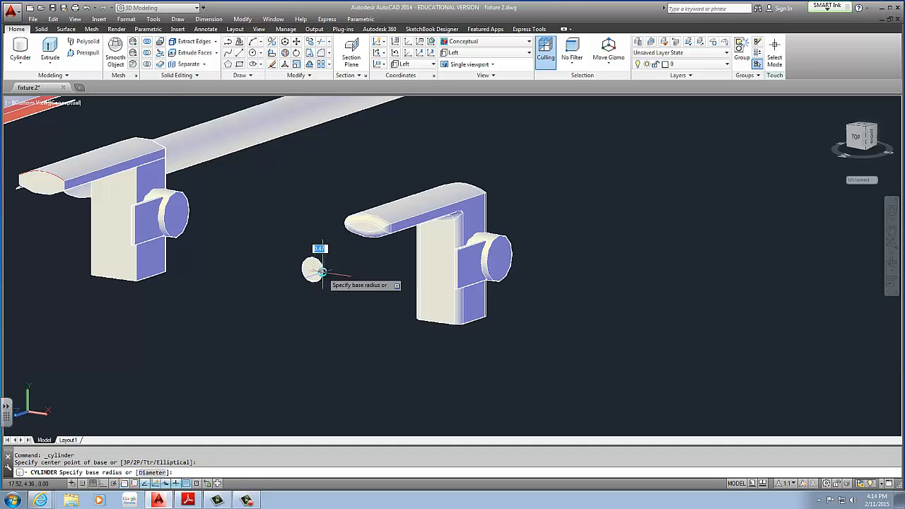
{"action": "type", "text": "d"}
{"action": "key", "text": "Return"}
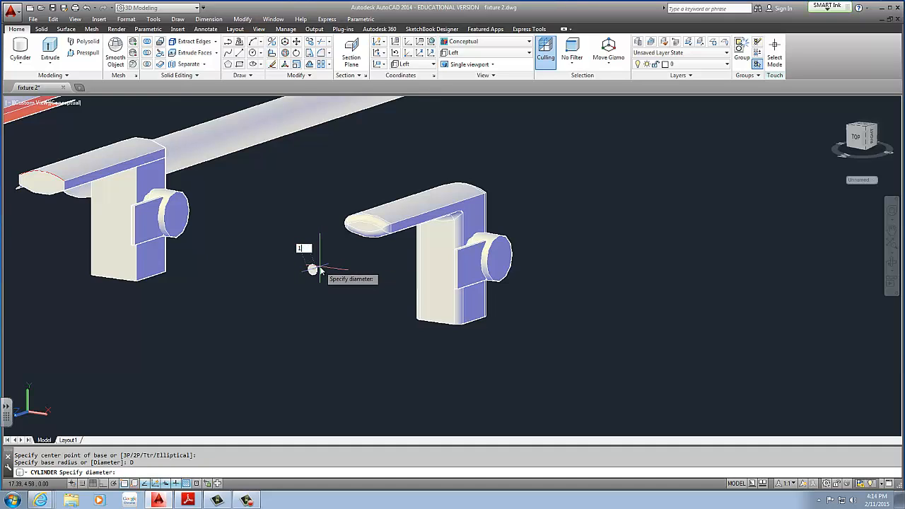
{"action": "type", "text": "1"}
{"action": "key", "text": "Return"}
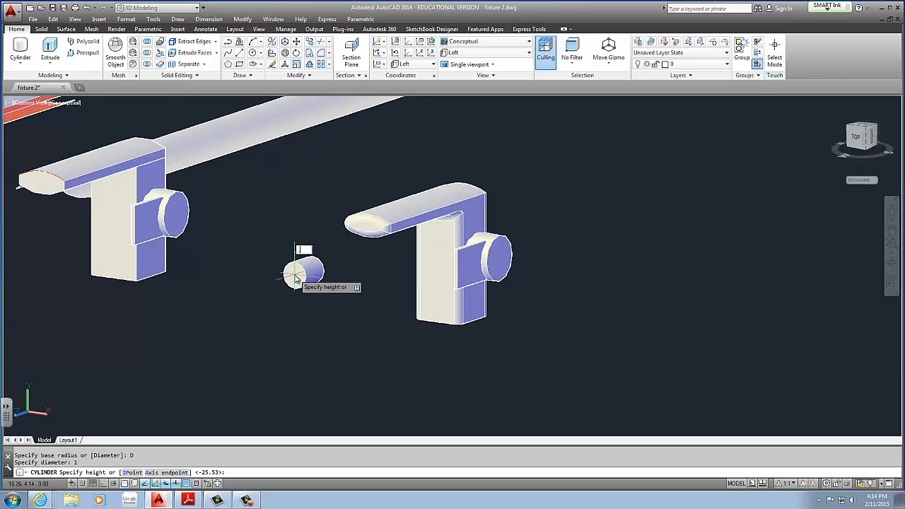
{"action": "type", "text": ".25"}
{"action": "key", "text": "Return"}
{"action": "scroll", "coordinate": [314, 269], "scroll_direction": "up", "scroll_amount": 3}
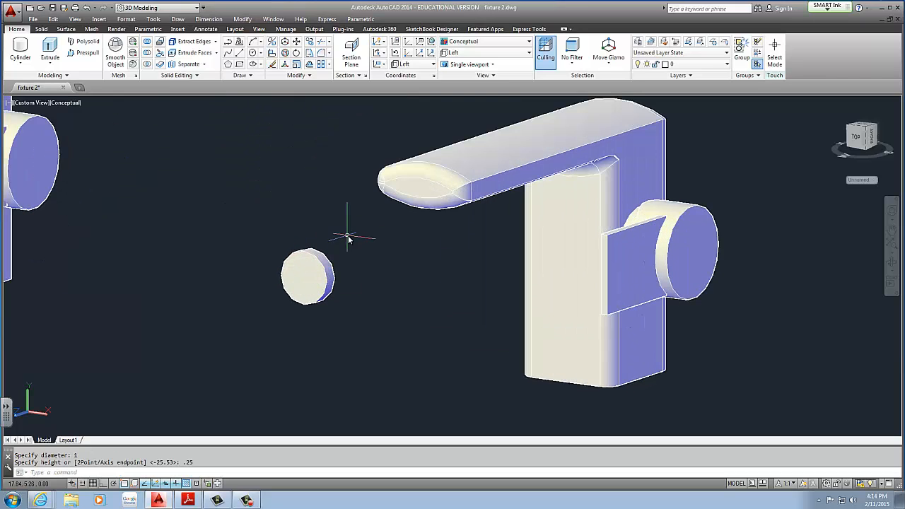
Turn on Ortho and rotate the small cylinder with the rotate gizmo so that it lies flat
{"action": "middle_click_drag", "start_coordinate": [323, 200], "coordinate": [253, 178]}
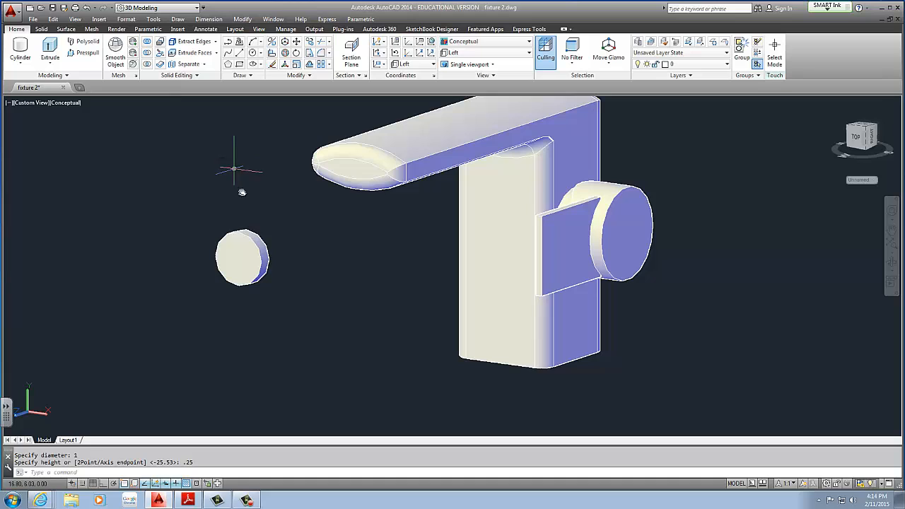
{"action": "left_click", "coordinate": [277, 222]}
{"action": "left_click", "coordinate": [243, 274]}
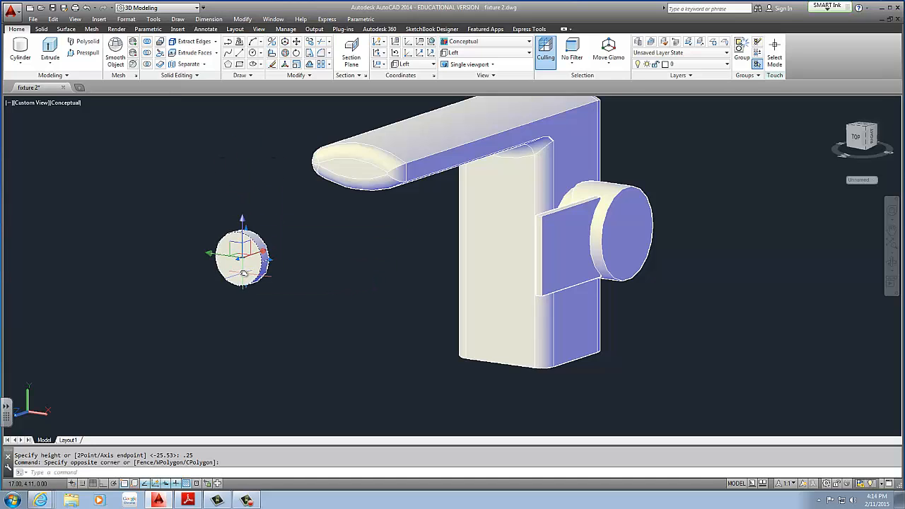
{"action": "right_click", "coordinate": [260, 248]}
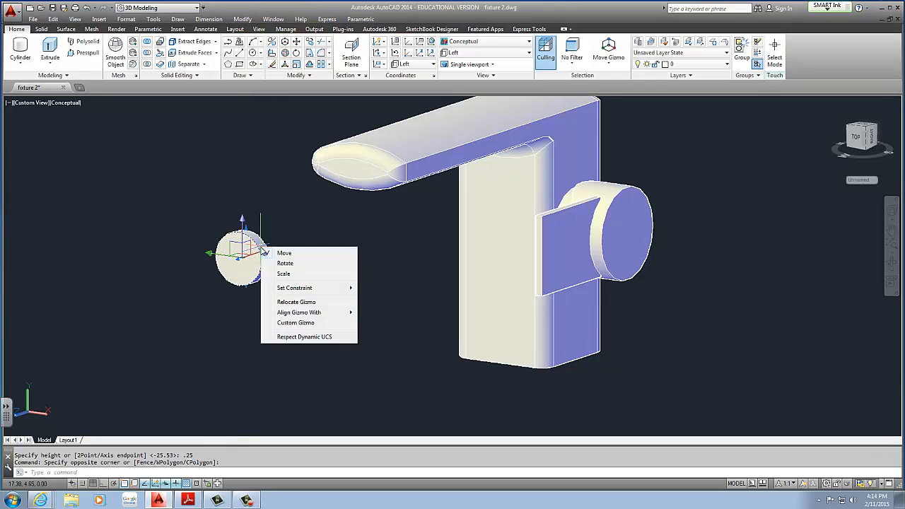
{"action": "left_click", "coordinate": [269, 197]}
{"action": "left_click", "coordinate": [269, 189]}
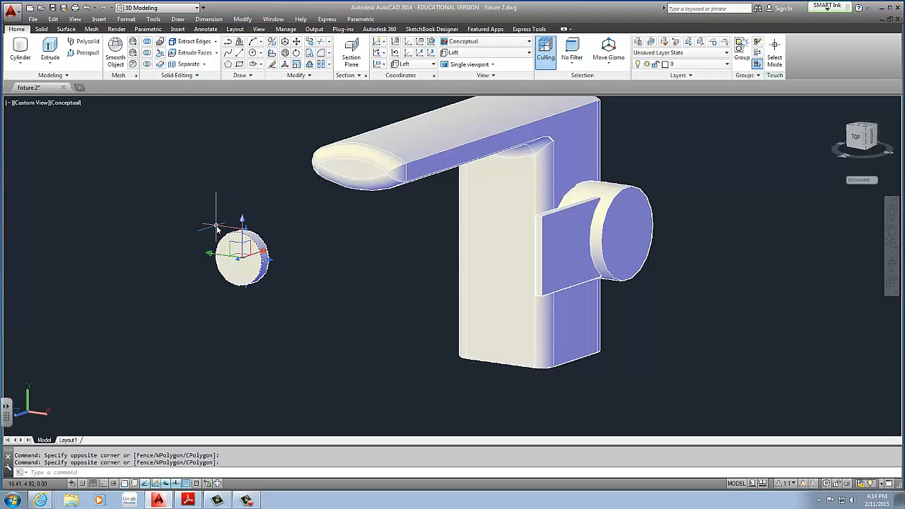
{"action": "right_click", "coordinate": [264, 227]}
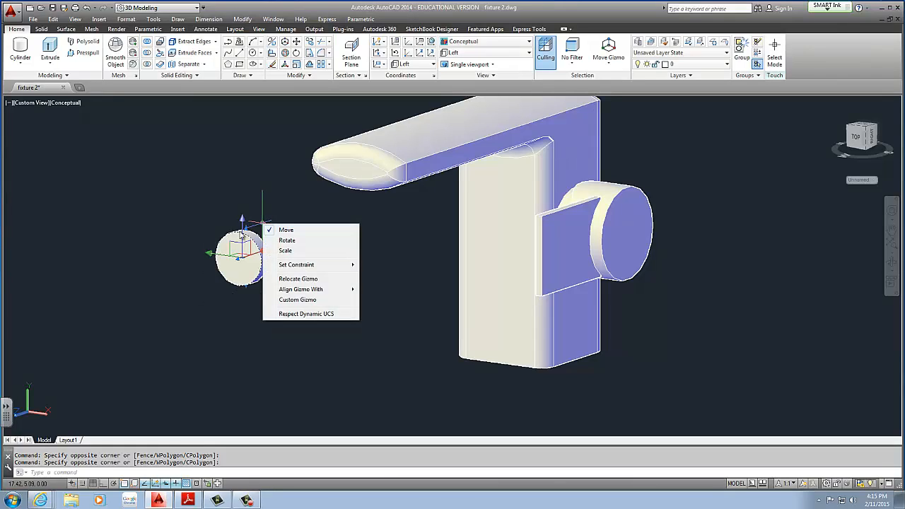
{"action": "left_click", "coordinate": [287, 243]}
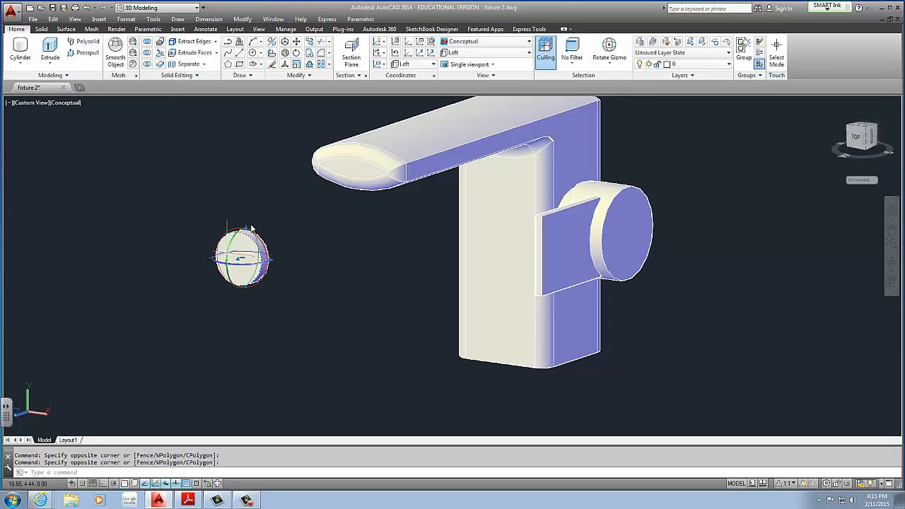
{"action": "left_click", "coordinate": [229, 247]}
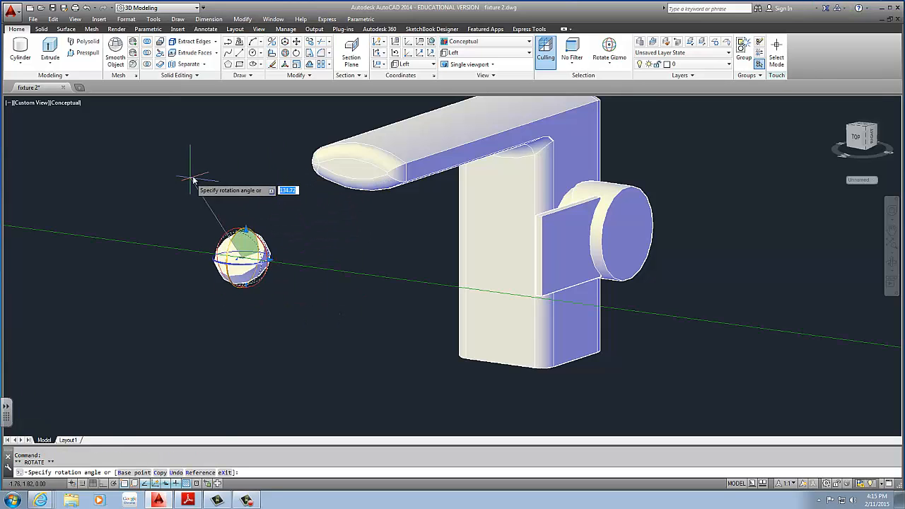
{"action": "left_click", "coordinate": [106, 484]}
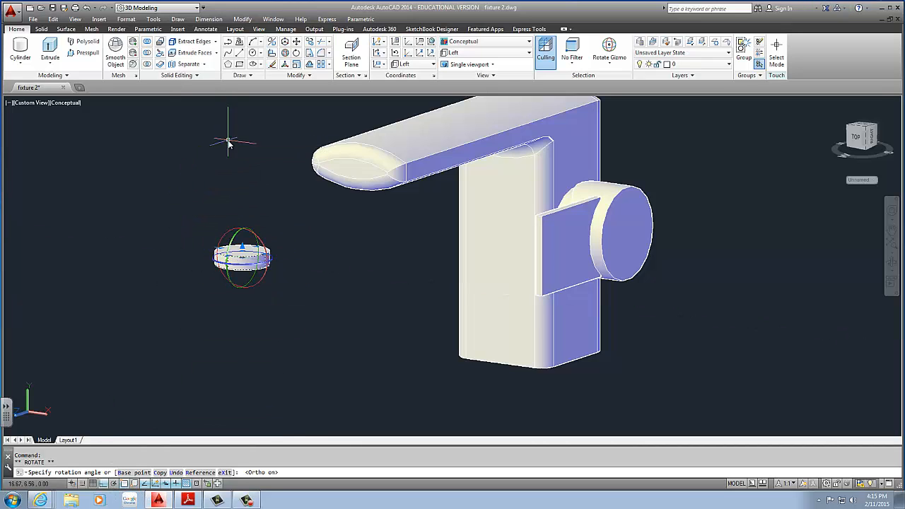
{"action": "key", "text": "Escape"}
{"action": "key", "text": "Escape"}
Move the flat cylinder from its center to the underside of the filleted faucet's spout tip
{"action": "middle_click_drag", "start_coordinate": [258, 246], "coordinate": [305, 273]}
{"action": "left_click", "coordinate": [287, 272]}
{"action": "left_click", "coordinate": [260, 292]}
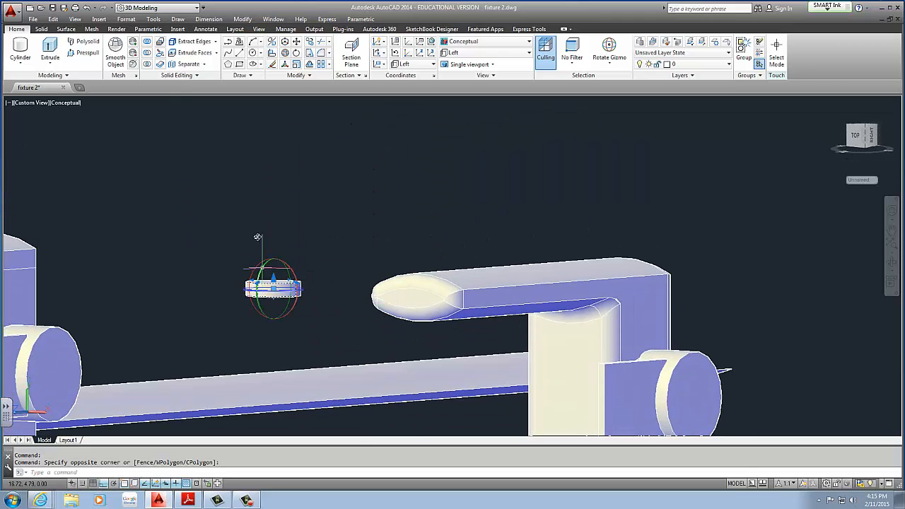
{"action": "middle_click_drag", "start_coordinate": [227, 224], "coordinate": [236, 256], "text": "shift"}
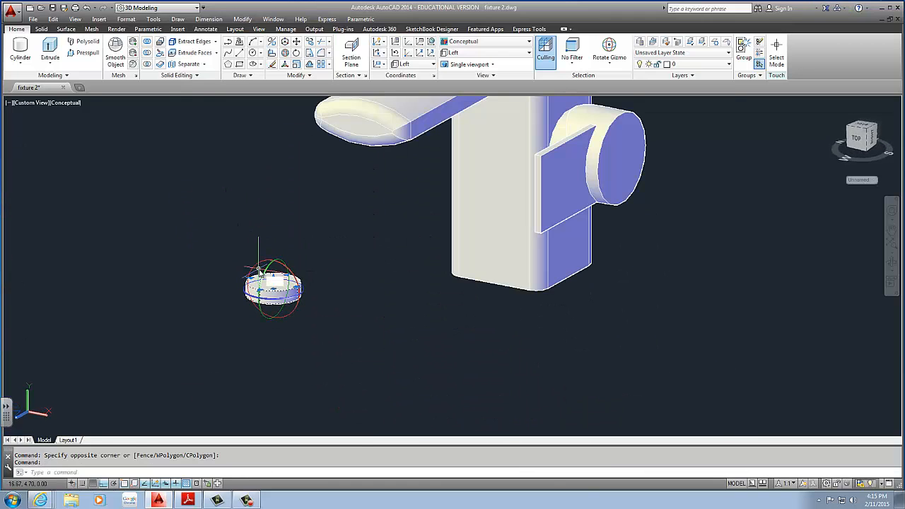
{"action": "type", "text": "m"}
{"action": "key", "text": "Return"}
{"action": "left_click", "coordinate": [272, 287]}
{"action": "scroll", "coordinate": [279, 296], "scroll_direction": "down", "scroll_amount": 1}
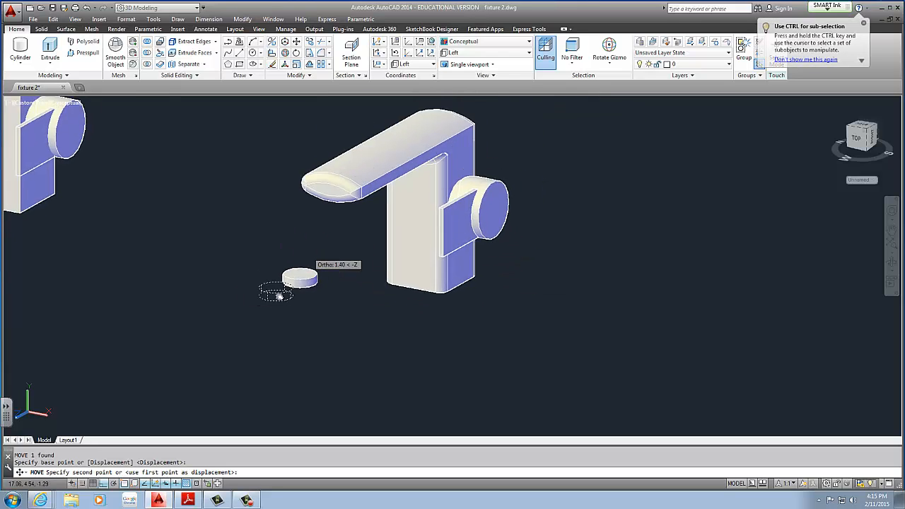
{"action": "middle_click_drag", "start_coordinate": [299, 259], "coordinate": [319, 160], "text": "shift"}
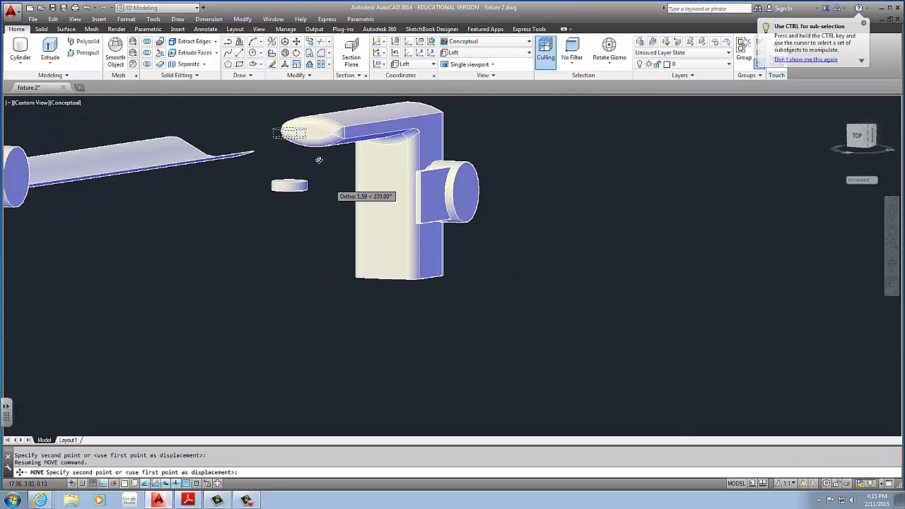
{"action": "scroll", "coordinate": [316, 154], "scroll_direction": "up", "scroll_amount": 4}
{"action": "scroll", "coordinate": [308, 177], "scroll_direction": "down", "scroll_amount": 2}
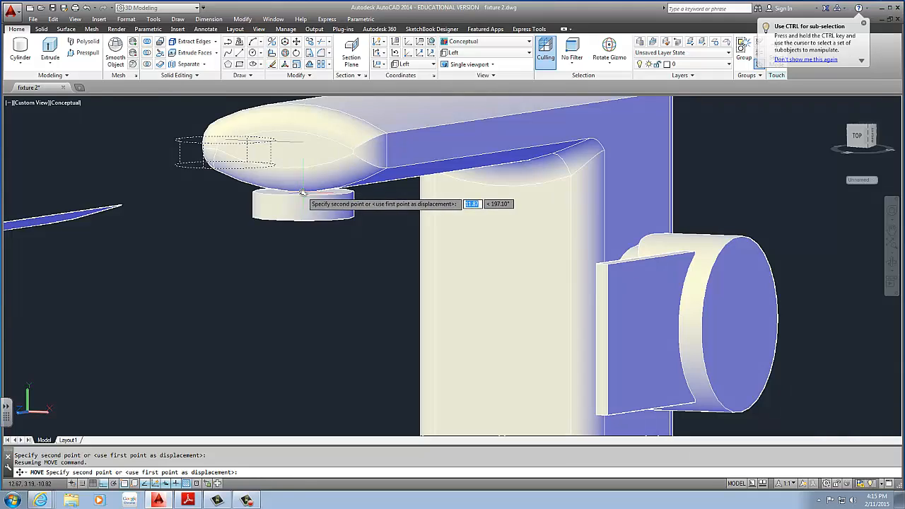
Shift the cylinder 1 unit along the spout toward the faucet body with the move gizmo
{"action": "middle_click_drag", "start_coordinate": [303, 192], "coordinate": [174, 237], "text": "shift"}
{"action": "scroll", "coordinate": [301, 242], "scroll_direction": "down", "scroll_amount": 2}
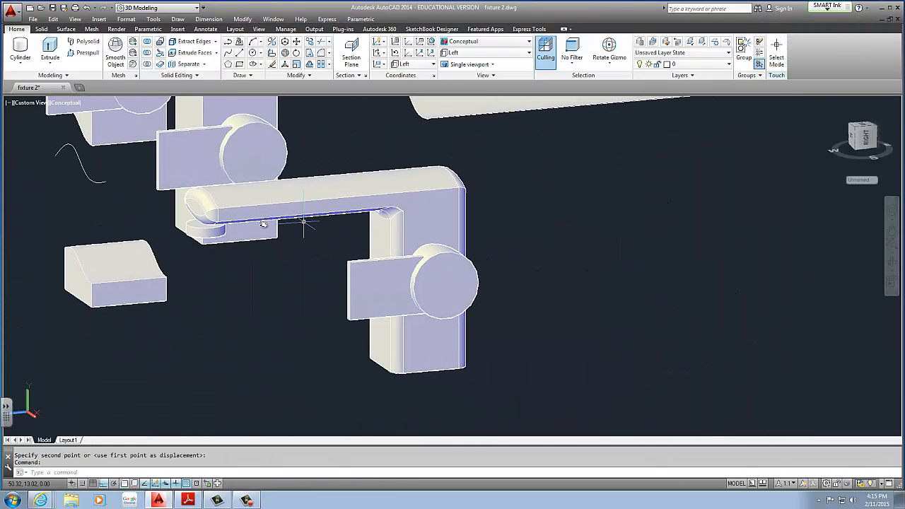
{"action": "left_click", "coordinate": [303, 222]}
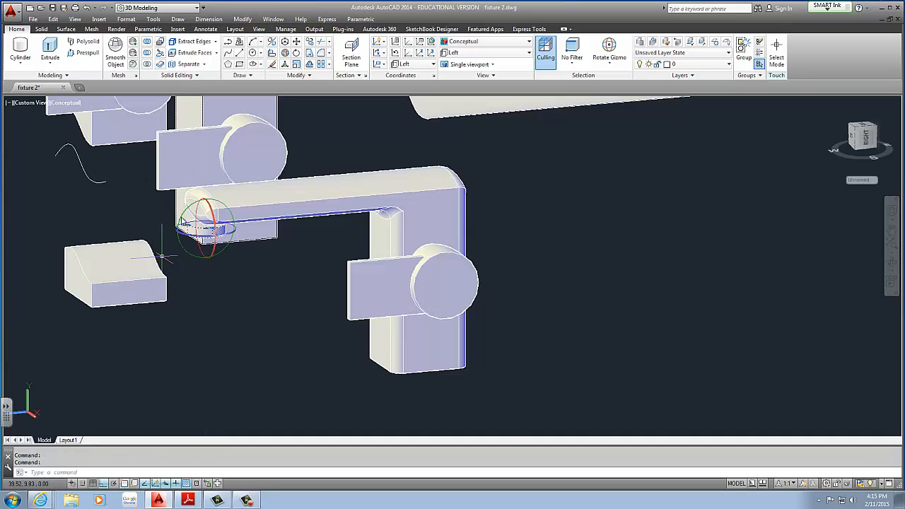
{"action": "middle_click_drag", "start_coordinate": [224, 253], "coordinate": [308, 279]}
{"action": "right_click", "coordinate": [306, 276]}
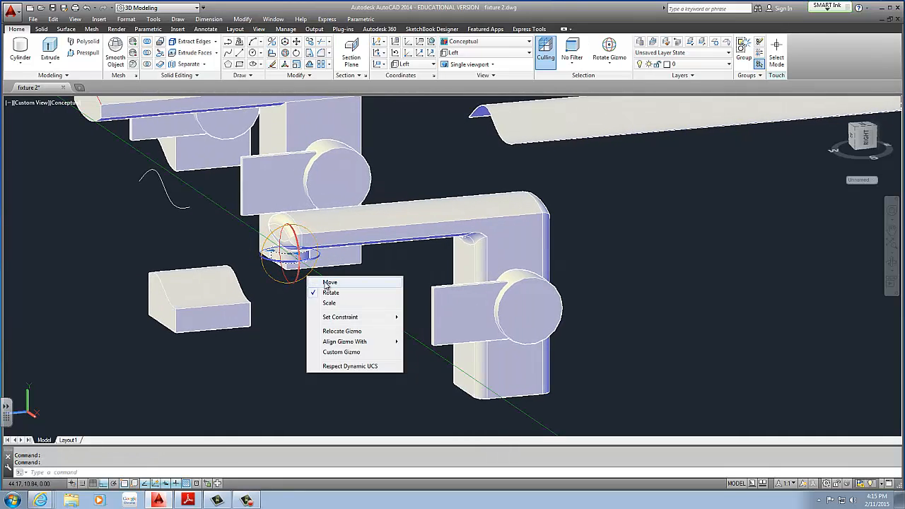
{"action": "left_click", "coordinate": [326, 283]}
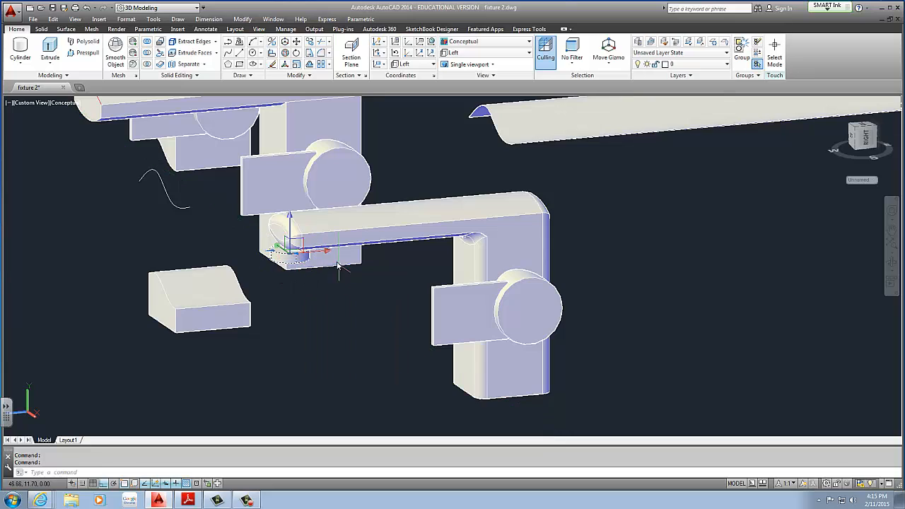
{"action": "left_click", "coordinate": [328, 255]}
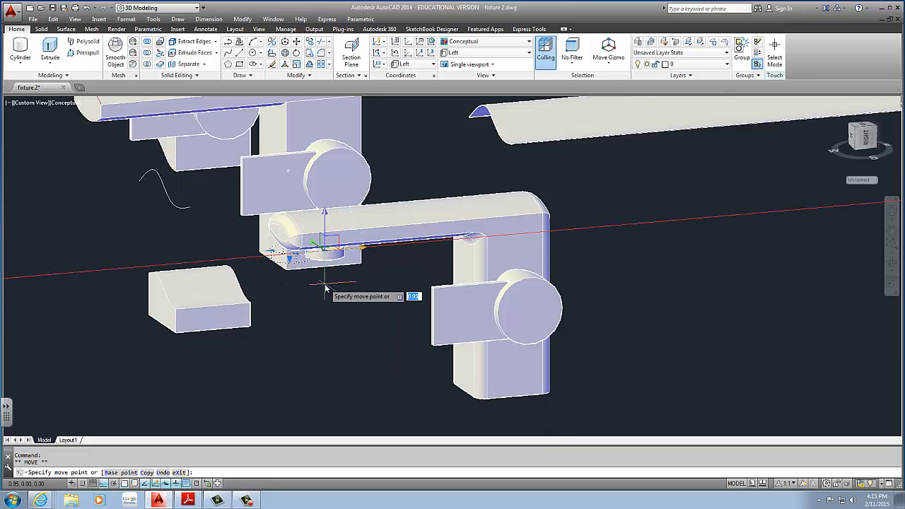
{"action": "type", "text": "1"}
{"action": "key", "text": "Return"}
{"action": "key", "text": "Escape"}
Examine up close how the cylinder meets the curved underside of the spout tip
{"action": "middle_click_drag", "start_coordinate": [380, 307], "coordinate": [601, 229], "text": "shift"}
{"action": "scroll", "coordinate": [702, 246], "scroll_direction": "down", "scroll_amount": 1}
{"action": "scroll", "coordinate": [600, 229], "scroll_direction": "up", "scroll_amount": 3}
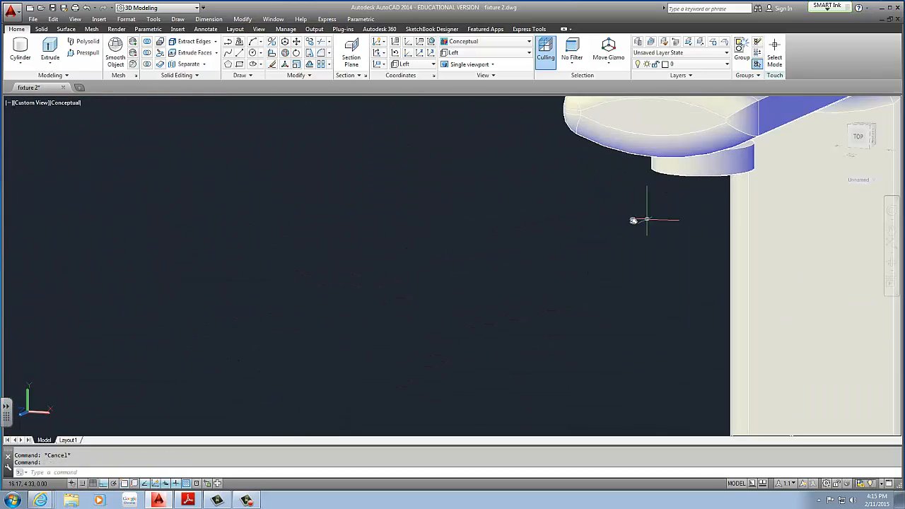
{"action": "middle_click_drag", "start_coordinate": [655, 217], "coordinate": [521, 160]}
{"action": "scroll", "coordinate": [491, 172], "scroll_direction": "down", "scroll_amount": 2}
{"action": "scroll", "coordinate": [586, 189], "scroll_direction": "up", "scroll_amount": 2}
{"action": "scroll", "coordinate": [611, 195], "scroll_direction": "up", "scroll_amount": 2}
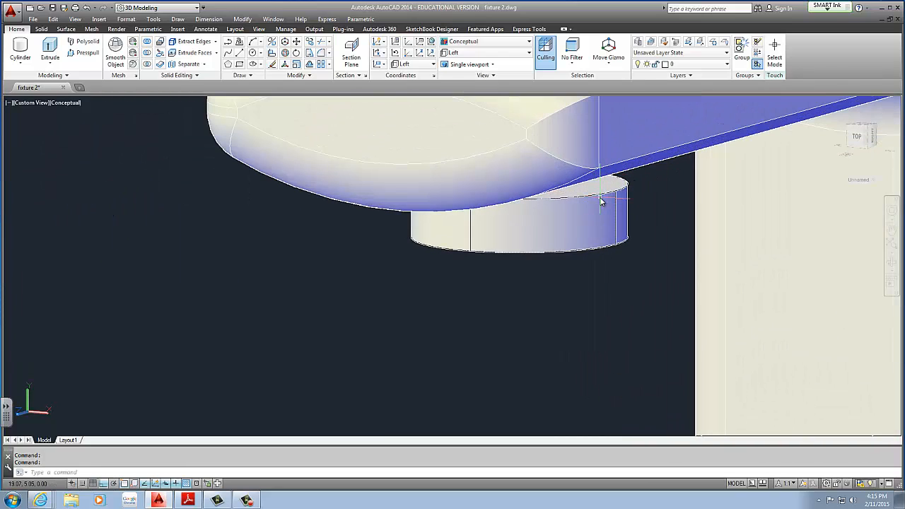
{"action": "middle_click_drag", "start_coordinate": [598, 219], "coordinate": [522, 200]}
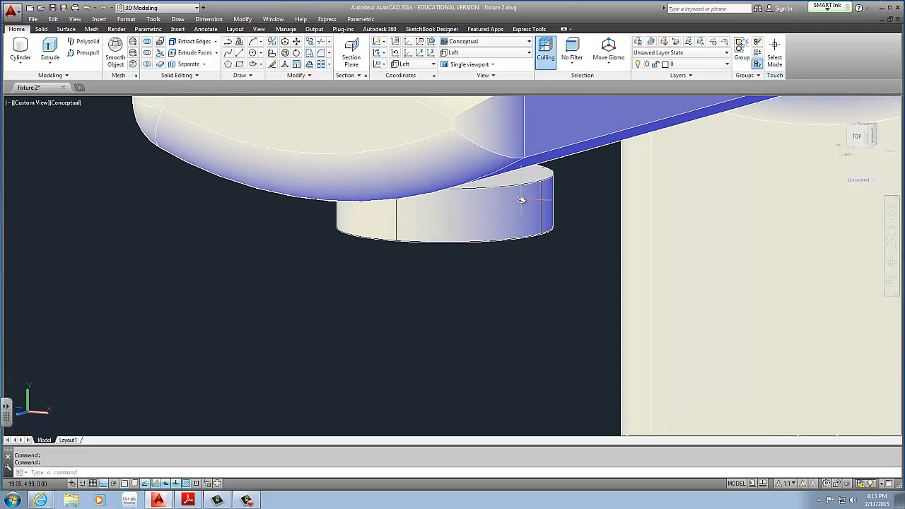
{"action": "scroll", "coordinate": [527, 196], "scroll_direction": "down", "scroll_amount": 2}
{"action": "middle_click_drag", "start_coordinate": [513, 162], "coordinate": [422, 188]}
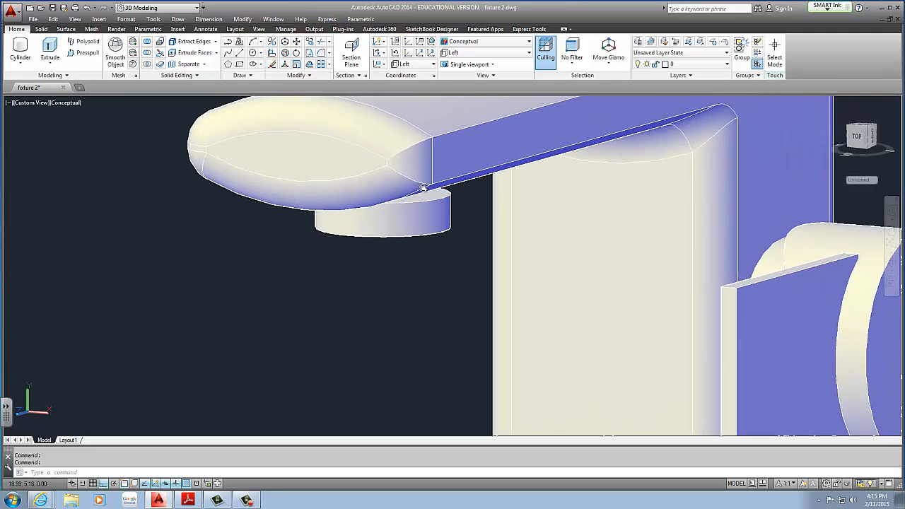
{"action": "scroll", "coordinate": [417, 221], "scroll_direction": "up", "scroll_amount": 2}
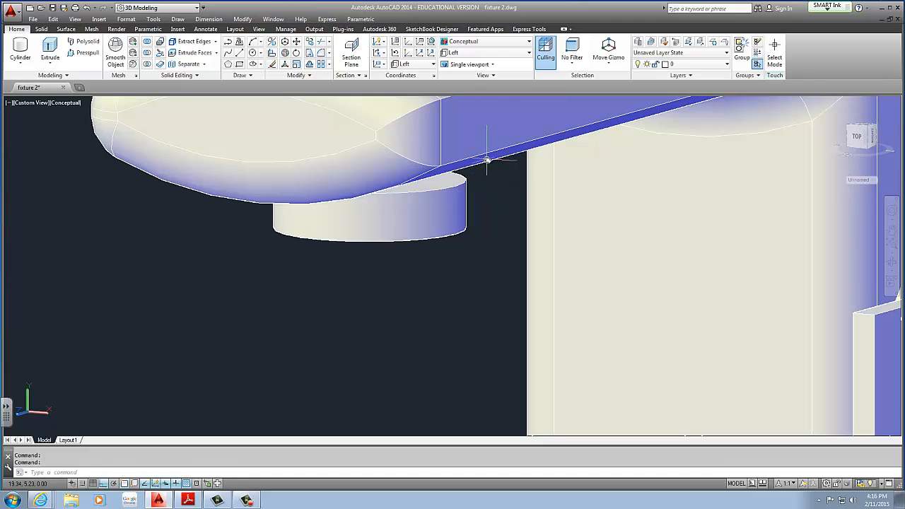
{"action": "middle_click_drag", "start_coordinate": [479, 179], "coordinate": [384, 199]}
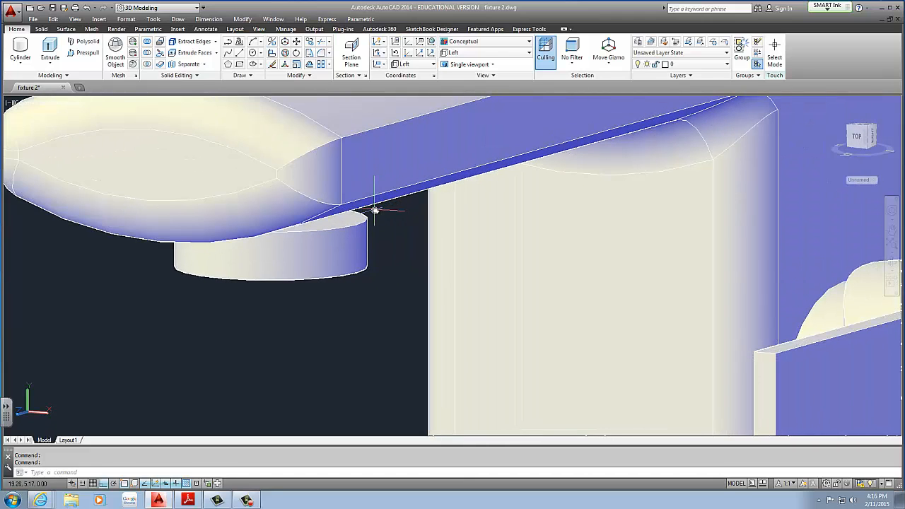
{"action": "scroll", "coordinate": [374, 212], "scroll_direction": "down", "scroll_amount": 2}
{"action": "middle_click_drag", "start_coordinate": [380, 208], "coordinate": [430, 191]}
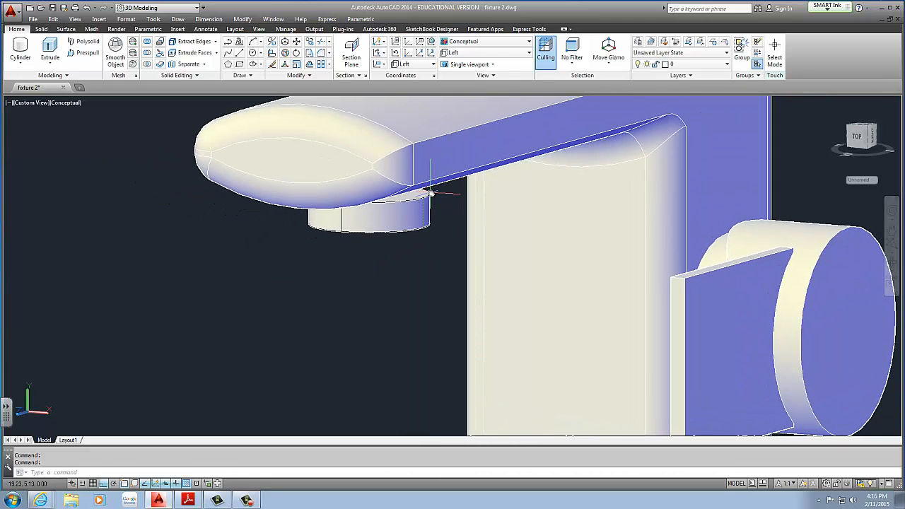
Extrude the small cylinder's upper face 0.1 unit upward into the spout tip with Extrude Faces
{"action": "scroll", "coordinate": [359, 258], "scroll_direction": "down", "scroll_amount": 3}
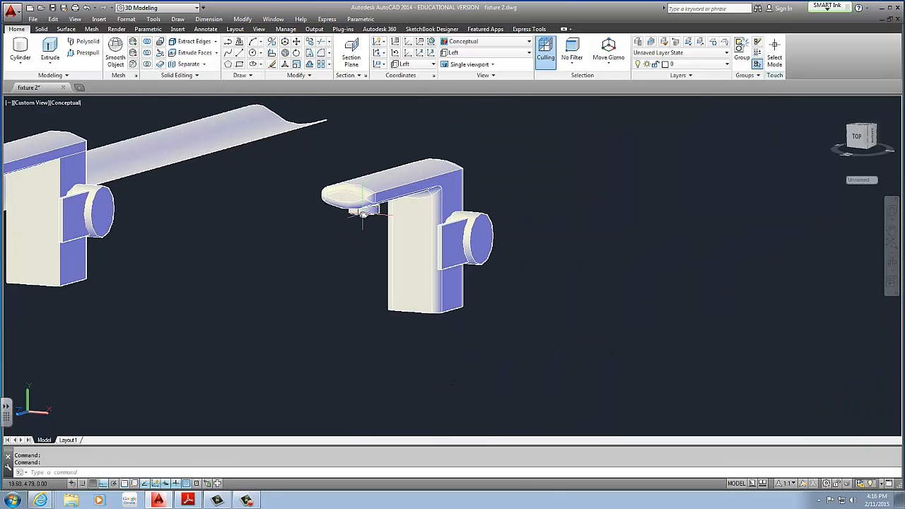
{"action": "middle_click_drag", "start_coordinate": [360, 233], "coordinate": [334, 239]}
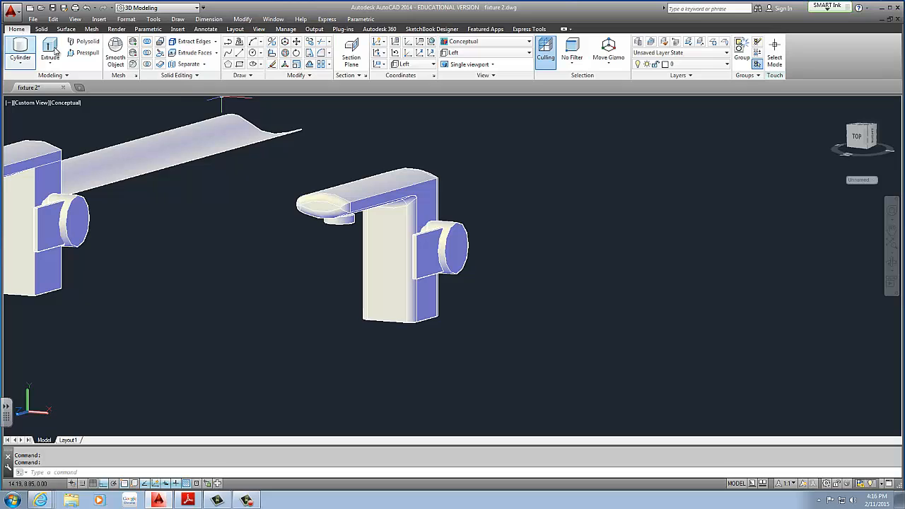
{"action": "left_click", "coordinate": [216, 53]}
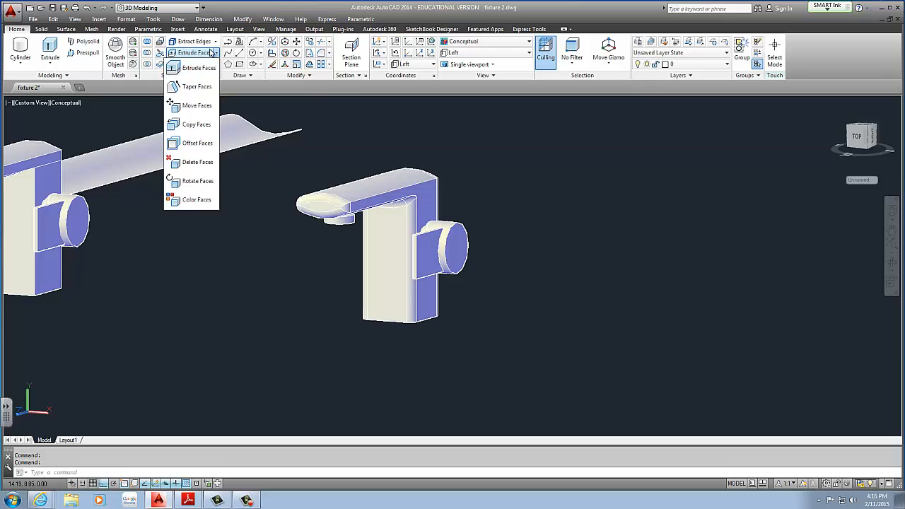
{"action": "left_click", "coordinate": [197, 69]}
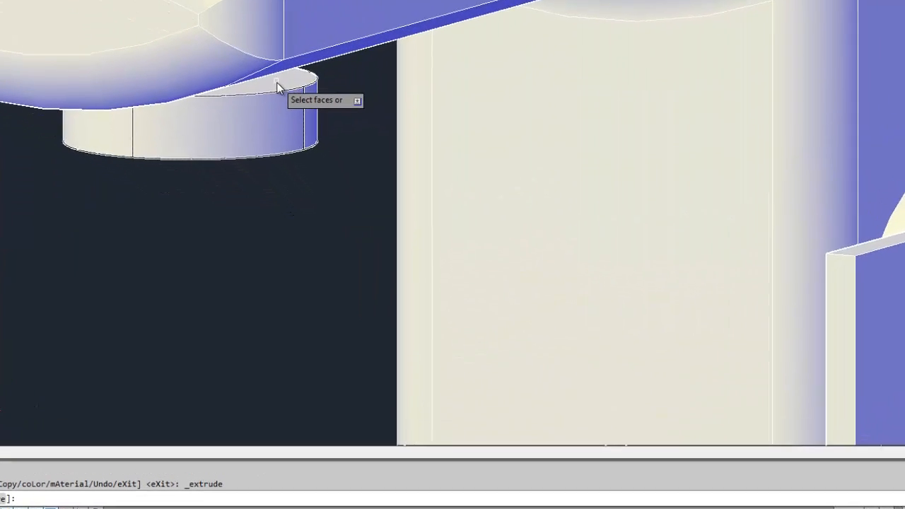
{"action": "left_click", "coordinate": [273, 75]}
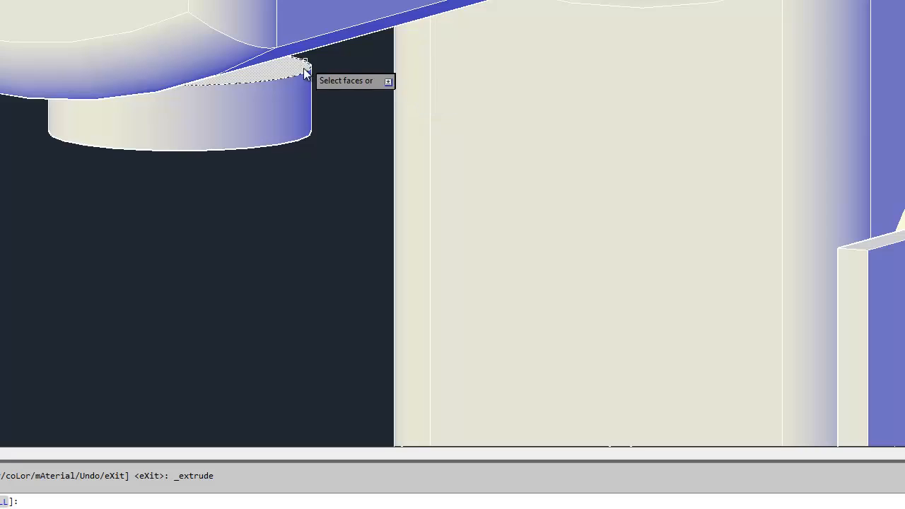
{"action": "scroll", "coordinate": [304, 69], "scroll_direction": "down", "scroll_amount": 4}
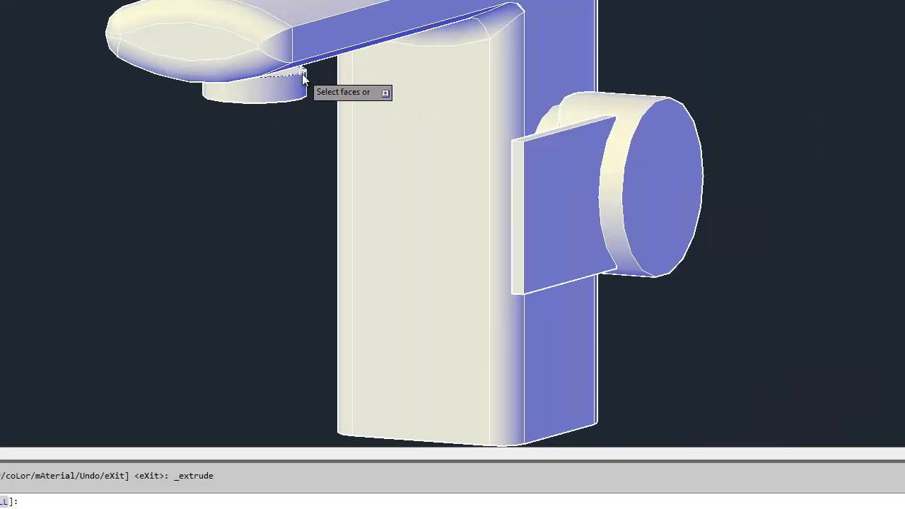
{"action": "key", "text": "Return"}
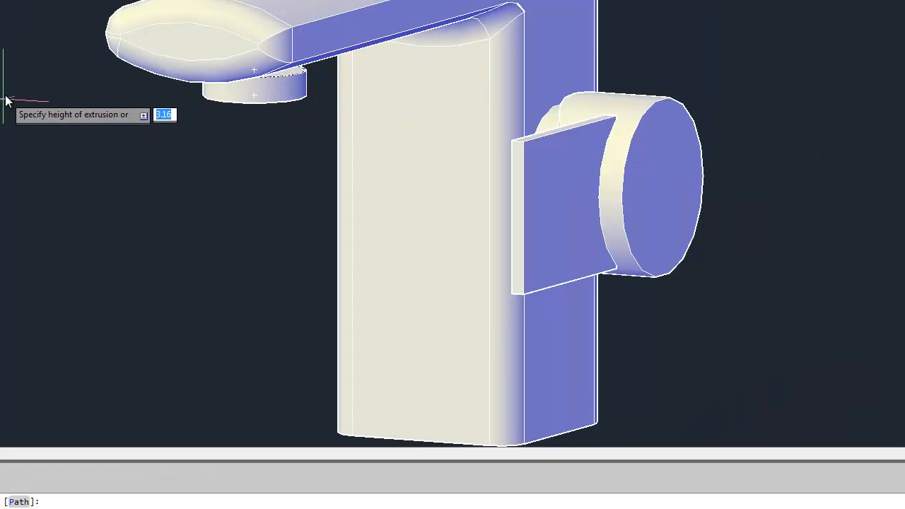
{"action": "left_click", "coordinate": [4, 102]}
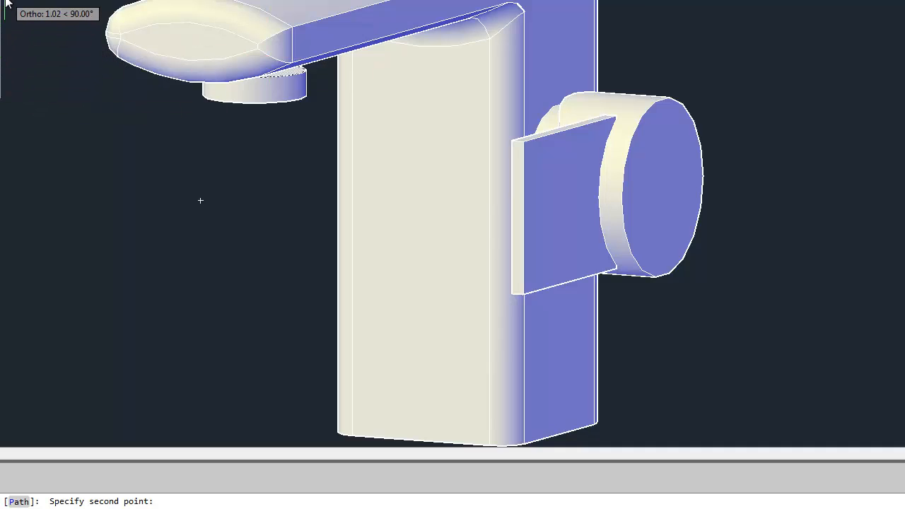
{"action": "type", "text": ".1"}
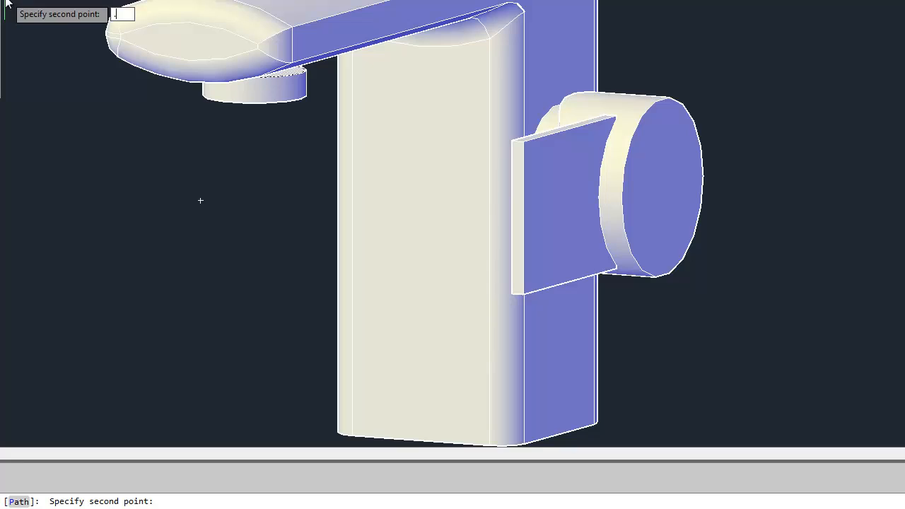
{"action": "key", "text": "Return"}
{"action": "key", "text": "Return"}
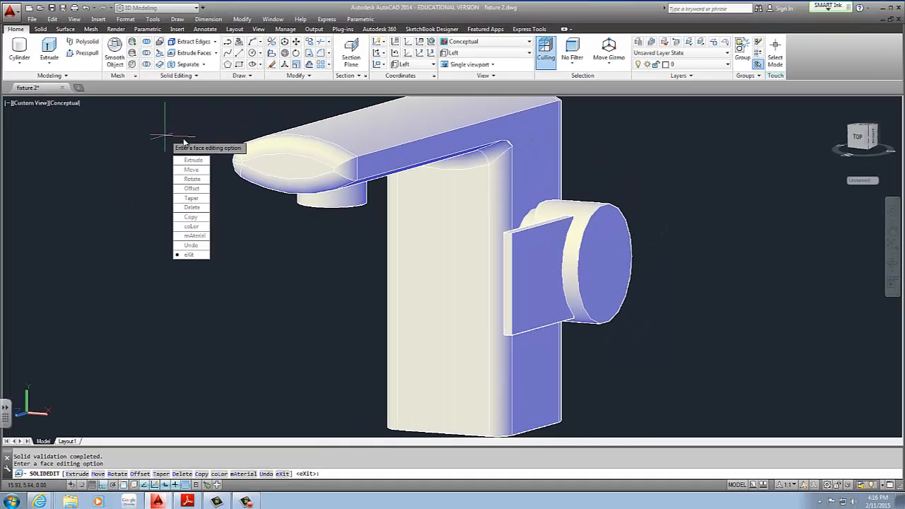
{"action": "key", "text": "Return"}
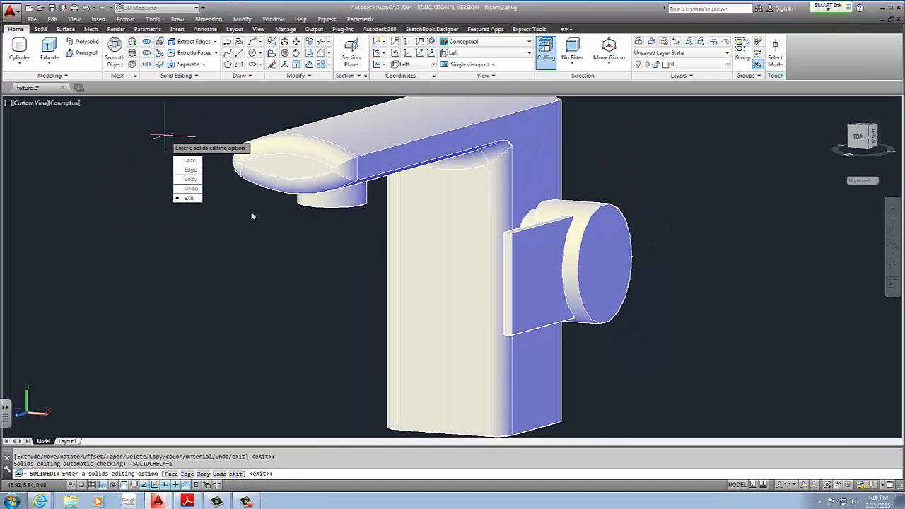
{"action": "key", "text": "Return"}
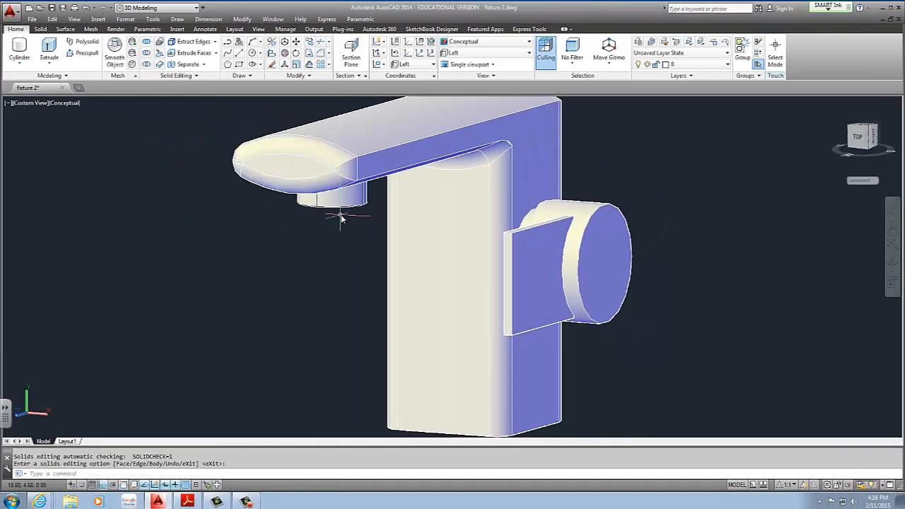
Union the extended outlet cylinder with the faucet body and spout into one solid
{"action": "middle_click_drag", "start_coordinate": [341, 218], "coordinate": [309, 182], "text": "shift"}
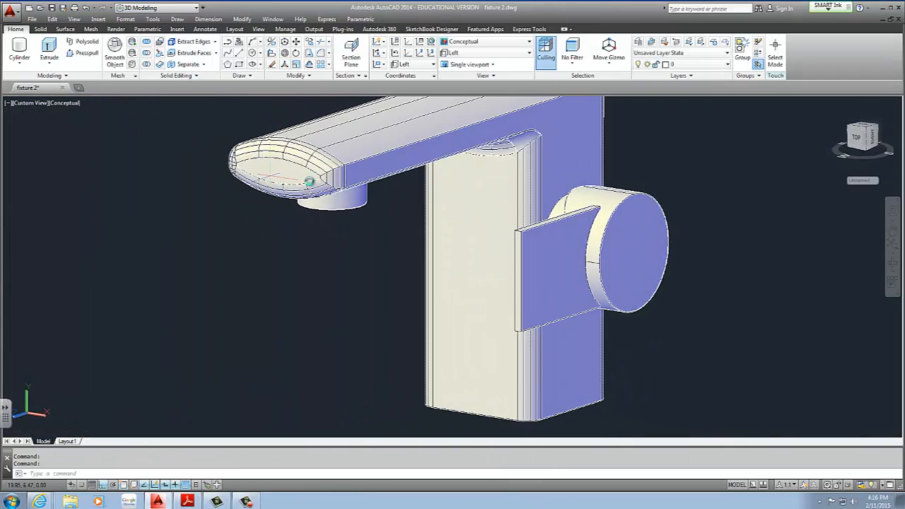
{"action": "middle_click_drag", "start_coordinate": [362, 194], "coordinate": [237, 167]}
{"action": "middle_click_drag", "start_coordinate": [278, 127], "coordinate": [247, 167]}
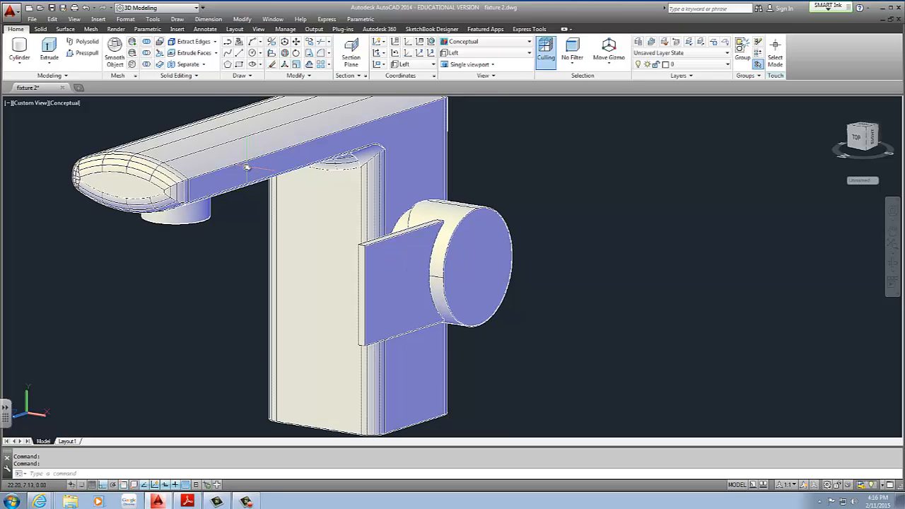
{"action": "scroll", "coordinate": [242, 168], "scroll_direction": "down", "scroll_amount": 4}
{"action": "scroll", "coordinate": [311, 248], "scroll_direction": "up", "scroll_amount": 2}
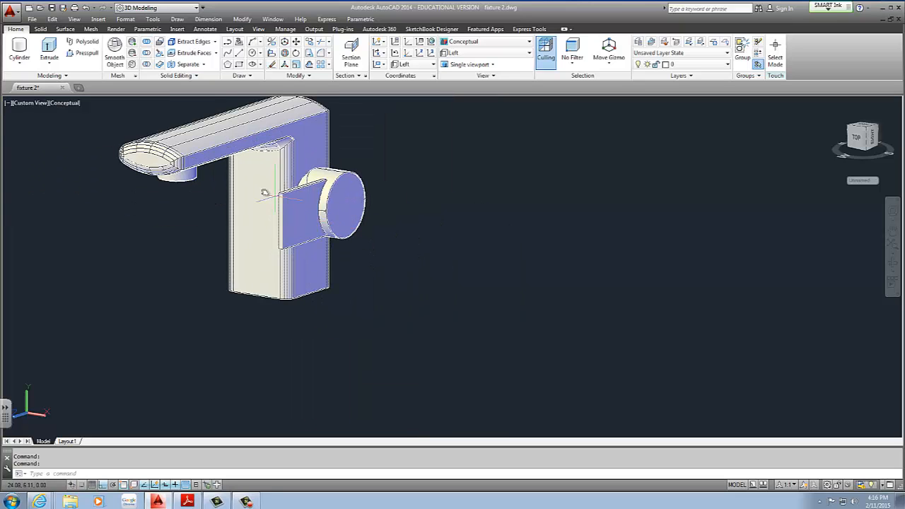
{"action": "scroll", "coordinate": [116, 124], "scroll_direction": "up", "scroll_amount": 3}
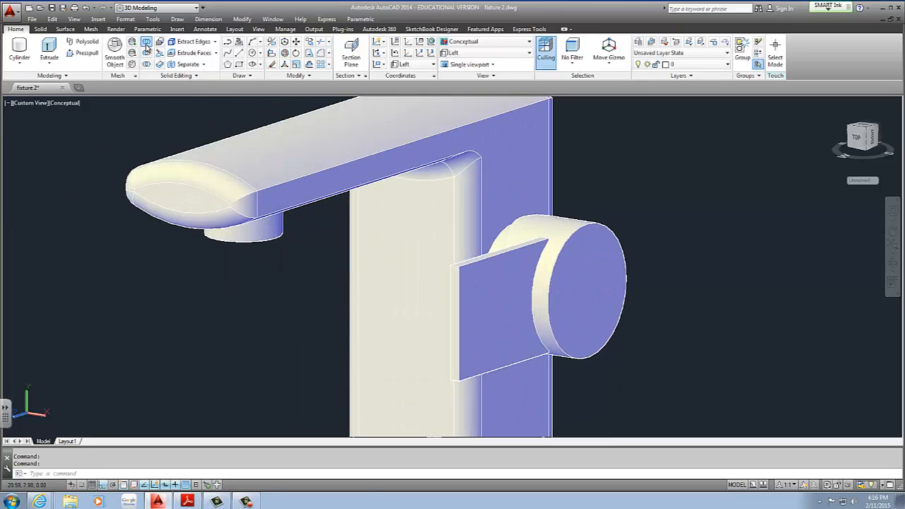
{"action": "left_click", "coordinate": [146, 42]}
{"action": "left_click", "coordinate": [252, 106]}
{"action": "left_click", "coordinate": [178, 224]}
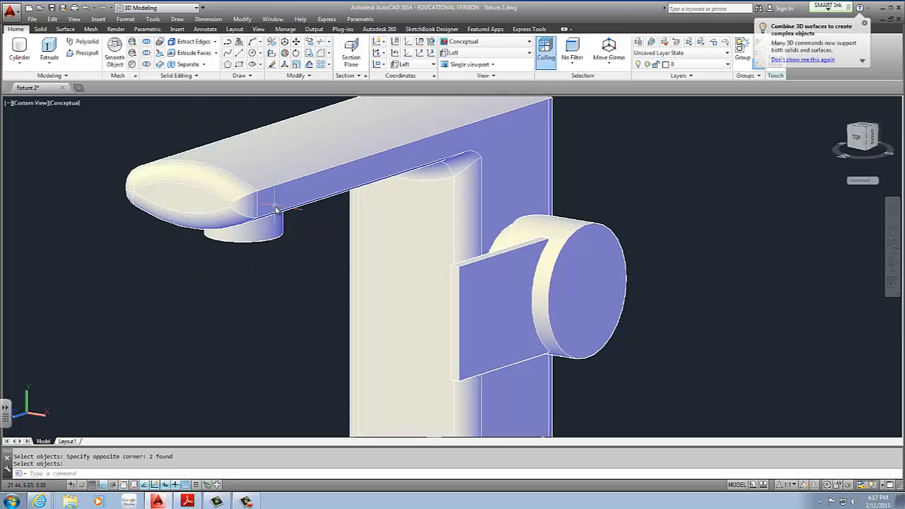
Examine the joined faucet from several angles, checking the handle, the spout and the outlet beneath it
{"action": "middle_click_drag", "start_coordinate": [266, 185], "coordinate": [110, 158]}
{"action": "scroll", "coordinate": [109, 159], "scroll_direction": "down", "scroll_amount": 2}
{"action": "middle_click_drag", "start_coordinate": [289, 200], "coordinate": [289, 272]}
{"action": "scroll", "coordinate": [318, 250], "scroll_direction": "up", "scroll_amount": 2}
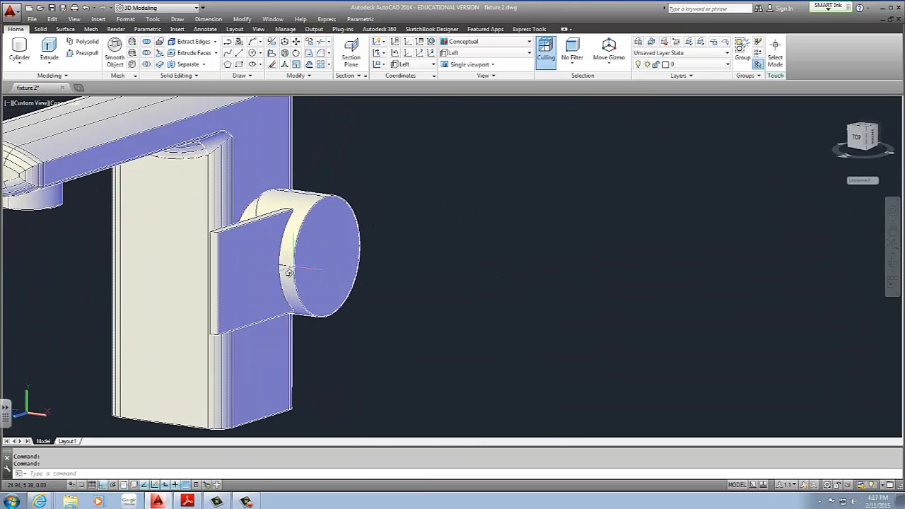
{"action": "scroll", "coordinate": [320, 200], "scroll_direction": "down", "scroll_amount": 4}
{"action": "middle_click_drag", "start_coordinate": [276, 207], "coordinate": [243, 242], "text": "shift"}
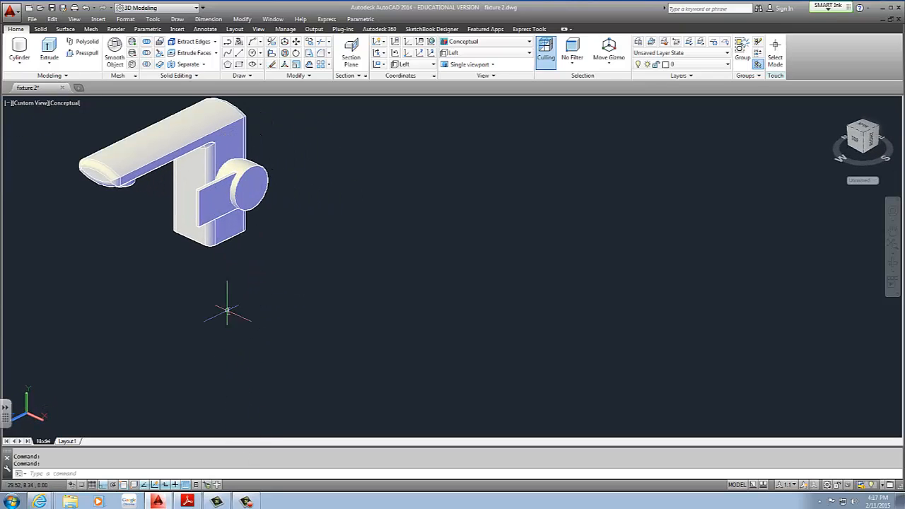
{"action": "middle_click_drag", "start_coordinate": [262, 242], "coordinate": [362, 266]}
{"action": "scroll", "coordinate": [276, 218], "scroll_direction": "up", "scroll_amount": 3}
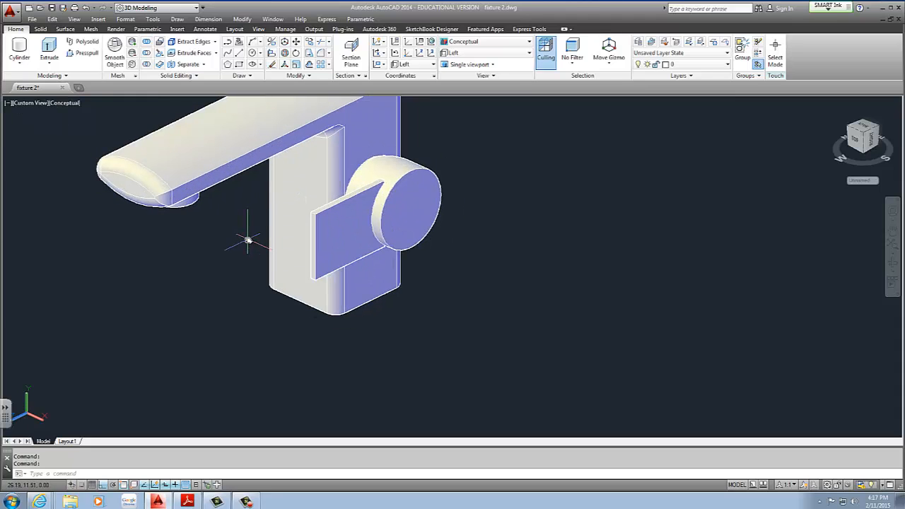
{"action": "middle_click_drag", "start_coordinate": [297, 271], "coordinate": [339, 308]}
{"action": "scroll", "coordinate": [282, 237], "scroll_direction": "down", "scroll_amount": 2}
{"action": "left_click", "coordinate": [246, 501]}
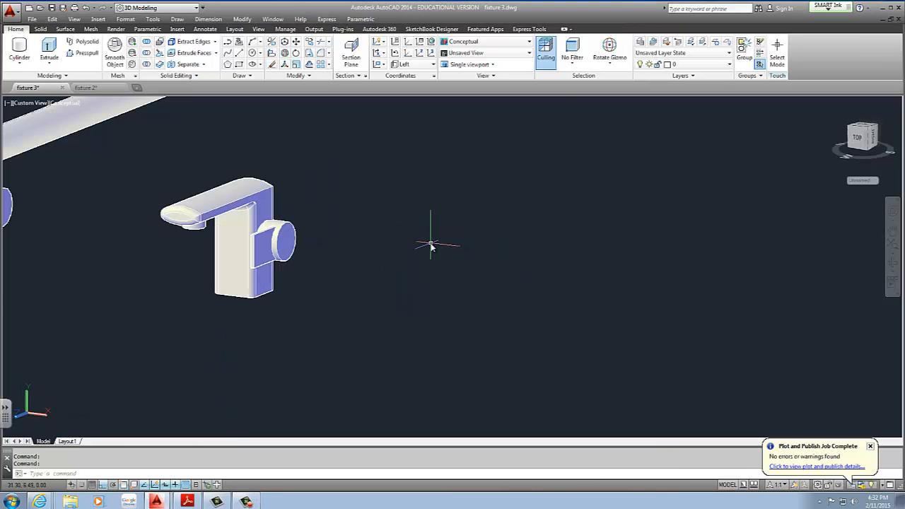
Create a cylinder 1.375 in diameter and 3 high in the empty space beside the finished faucet
{"action": "middle_click_drag", "start_coordinate": [426, 244], "coordinate": [538, 257]}
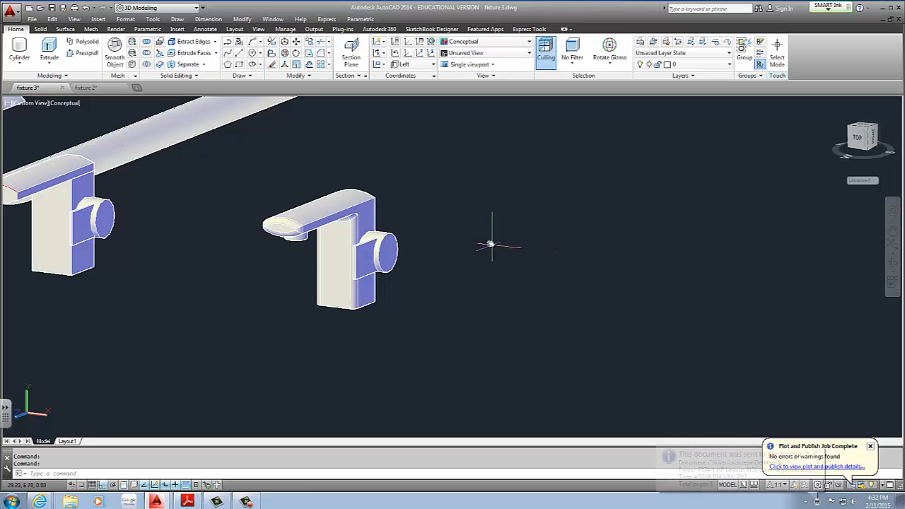
{"action": "middle_click_drag", "start_coordinate": [487, 245], "coordinate": [369, 232]}
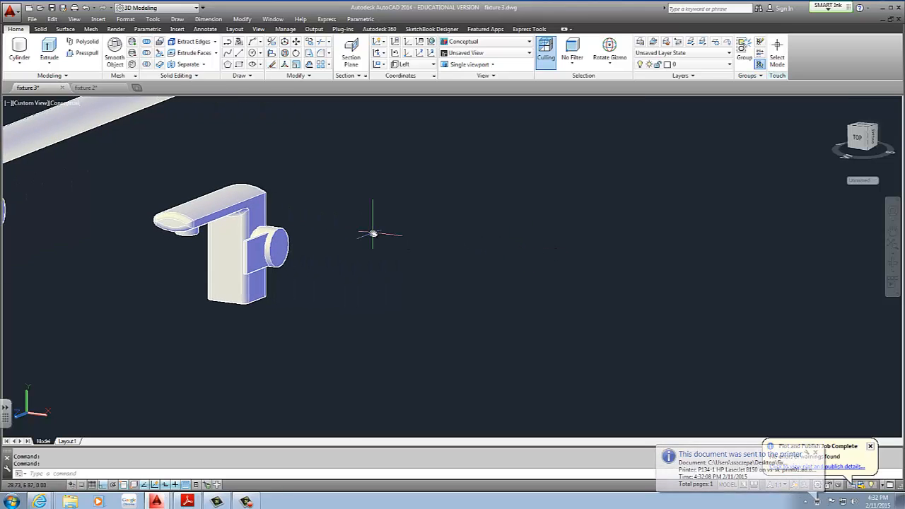
{"action": "left_click", "coordinate": [19, 46]}
{"action": "left_click", "coordinate": [433, 272]}
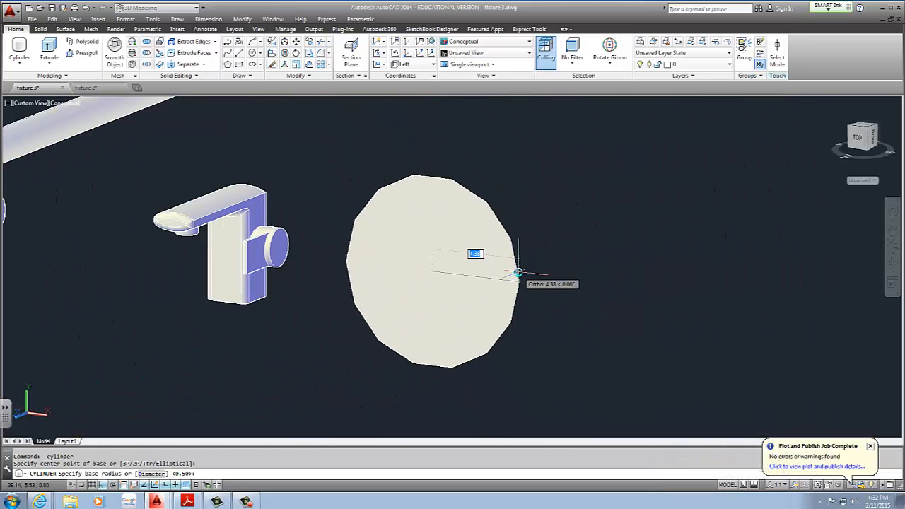
{"action": "type", "text": "1"}
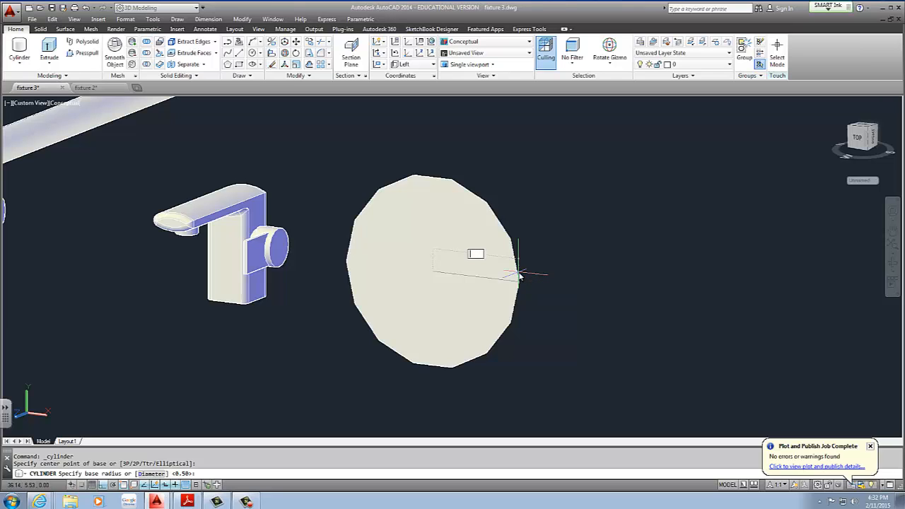
{"action": "type", "text": "d"}
{"action": "key", "text": "Return"}
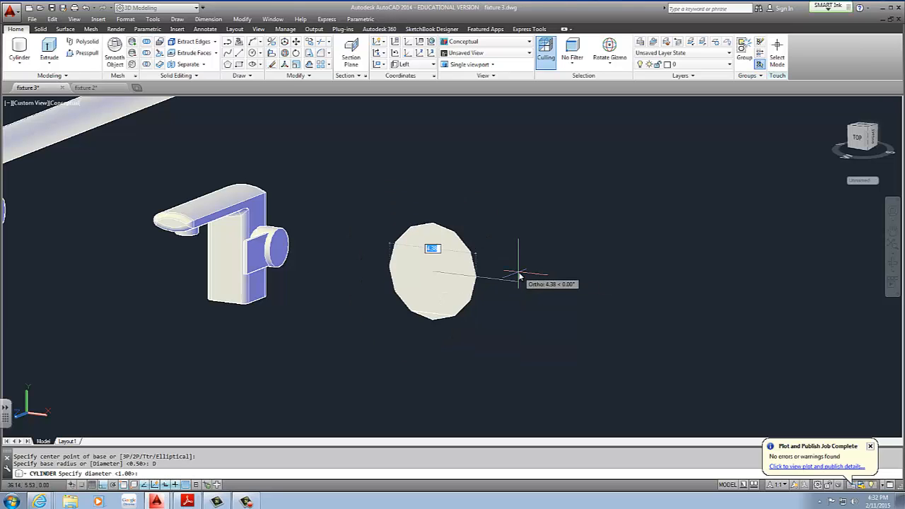
{"action": "type", "text": "1"}
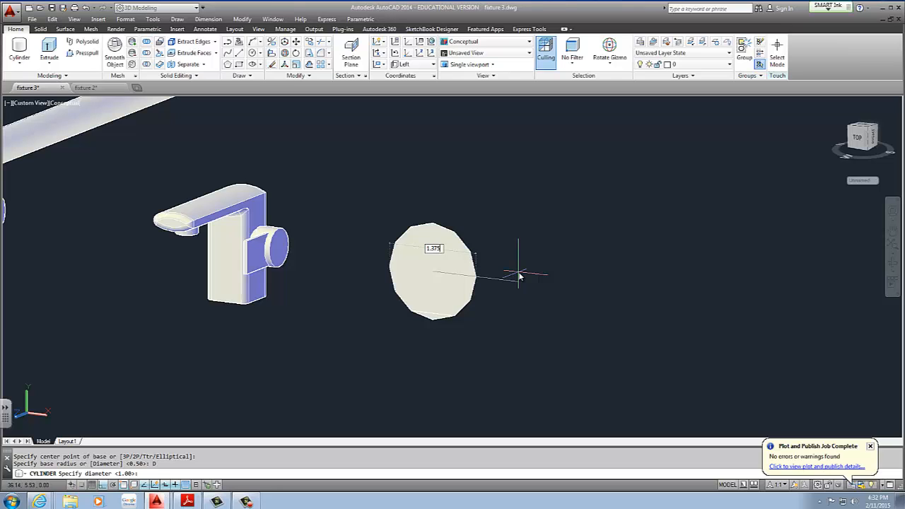
{"action": "type", "text": ".375"}
{"action": "key", "text": "Return"}
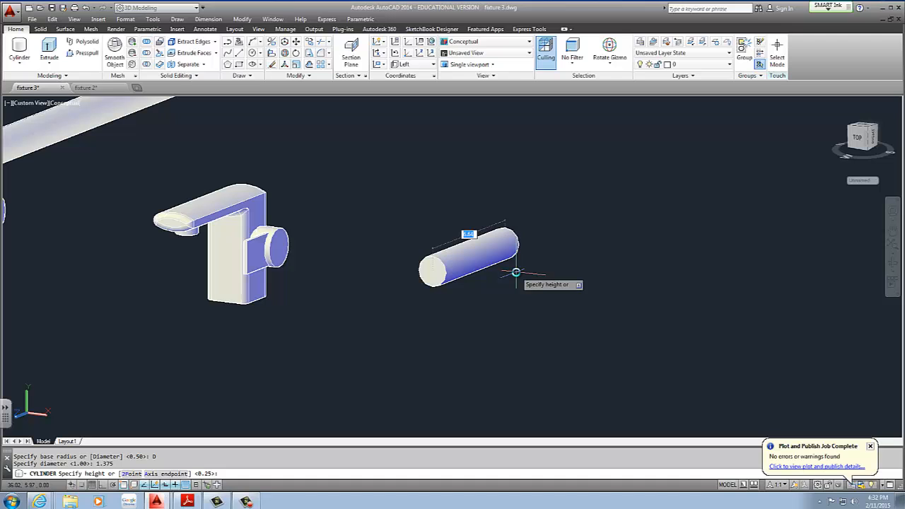
{"action": "type", "text": "3"}
{"action": "key", "text": "Return"}
{"action": "middle_click_drag", "start_coordinate": [485, 257], "coordinate": [545, 247]}
{"action": "key", "text": "Escape"}
Rotate the new 3-unit cylinder with the rotate gizmo so that it stands upright
{"action": "left_click", "coordinate": [544, 231]}
{"action": "left_click", "coordinate": [502, 258]}
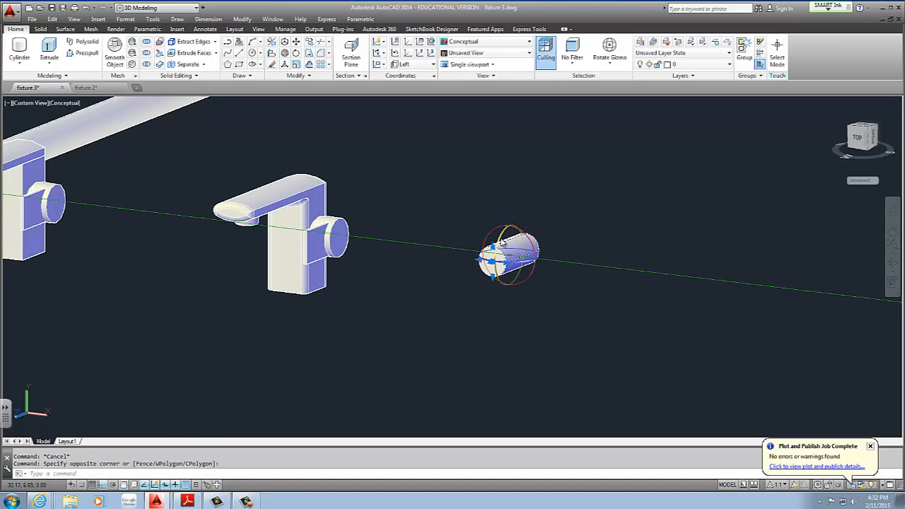
{"action": "left_click", "coordinate": [496, 241]}
{"action": "left_click", "coordinate": [498, 342]}
{"action": "key", "text": "Escape"}
Draw a short vertical line in the empty space beside the upper end of the upright cylinder
{"action": "middle_click_drag", "start_coordinate": [508, 233], "coordinate": [347, 257]}
{"action": "scroll", "coordinate": [374, 219], "scroll_direction": "up", "scroll_amount": 3}
{"action": "scroll", "coordinate": [396, 220], "scroll_direction": "down", "scroll_amount": 2}
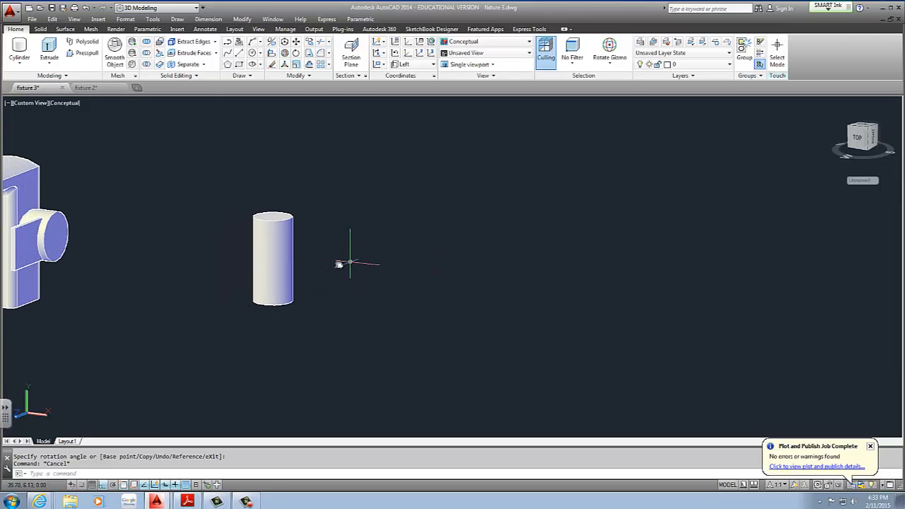
{"action": "left_click", "coordinate": [239, 53]}
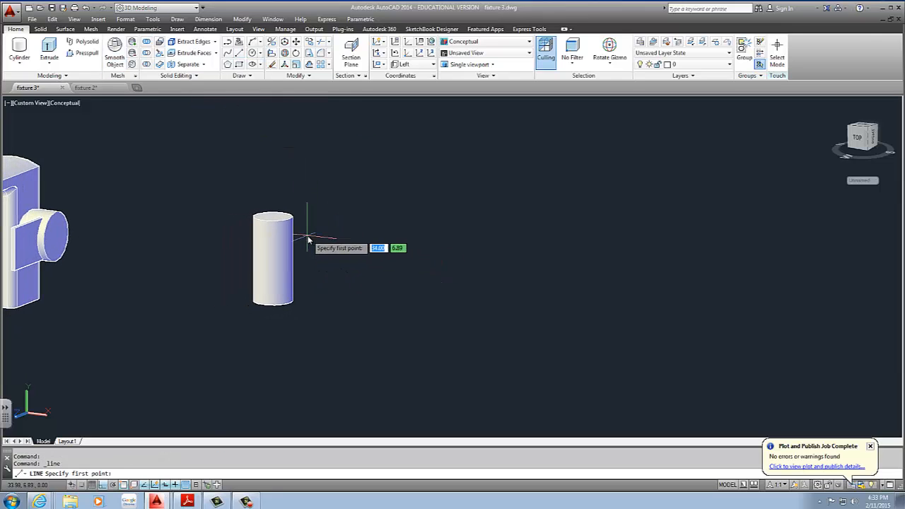
{"action": "scroll", "coordinate": [311, 236], "scroll_direction": "up", "scroll_amount": 3}
{"action": "middle_click_drag", "start_coordinate": [323, 200], "coordinate": [349, 182]}
{"action": "left_click", "coordinate": [371, 174]}
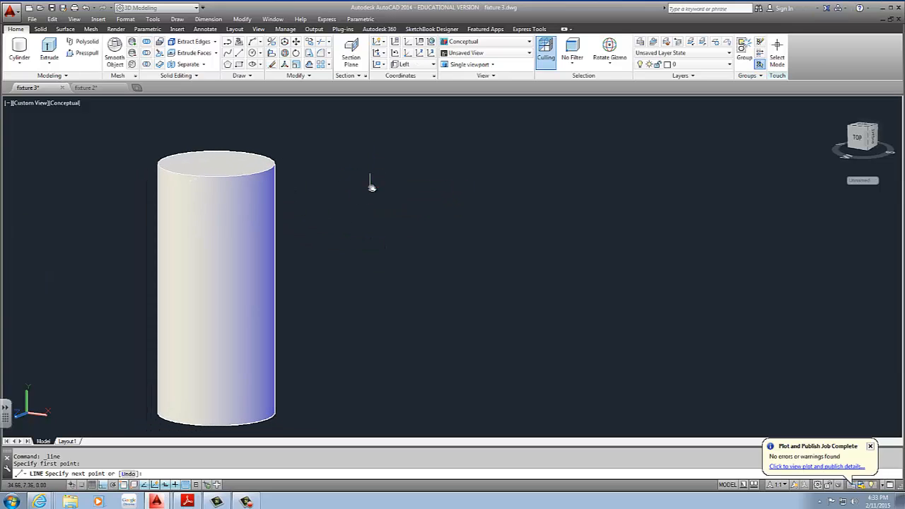
{"action": "left_click", "coordinate": [370, 187]}
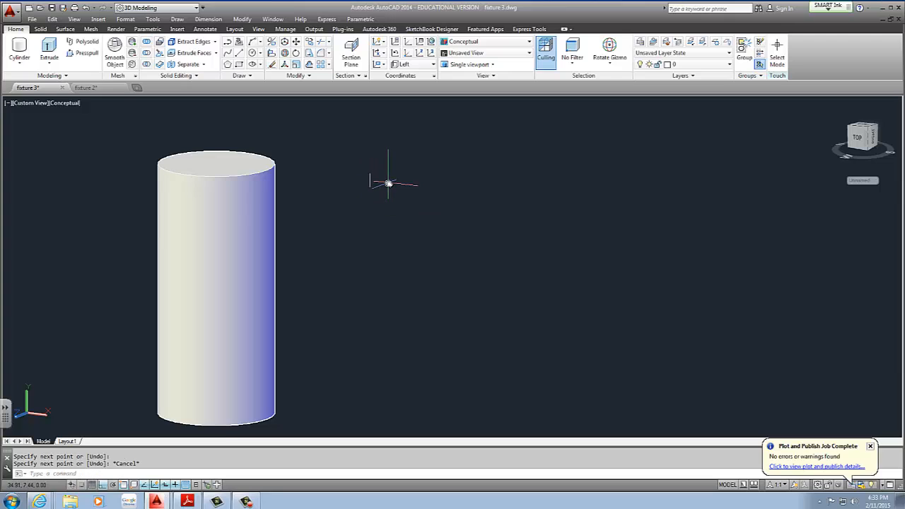
Draw a longer vertical line next to the short one and connect the upper ends of both with a sloped line
{"action": "scroll", "coordinate": [384, 182], "scroll_direction": "up", "scroll_amount": 2}
{"action": "key", "text": "Return"}
{"action": "key", "text": "Return"}
{"action": "left_click", "coordinate": [382, 164]}
{"action": "key", "text": "Escape"}
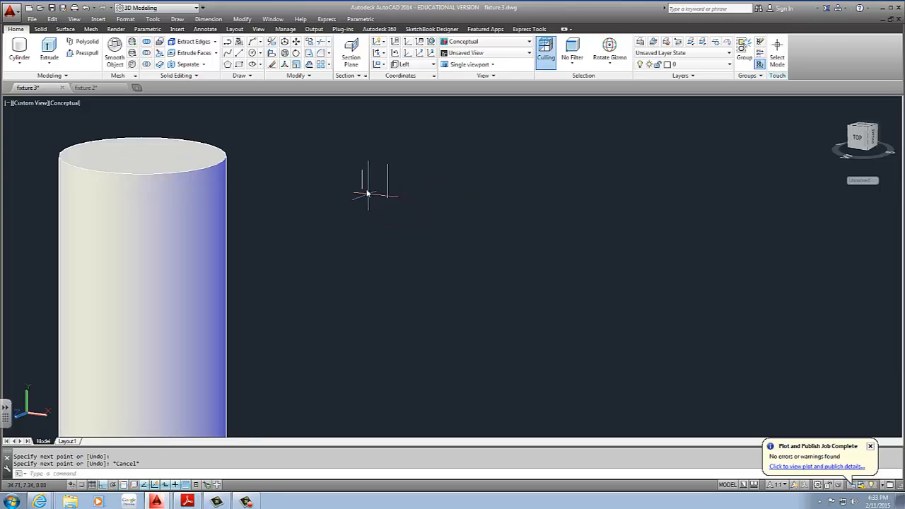
{"action": "key", "text": "Return"}
{"action": "left_click", "coordinate": [364, 171]}
{"action": "key", "text": "Return"}
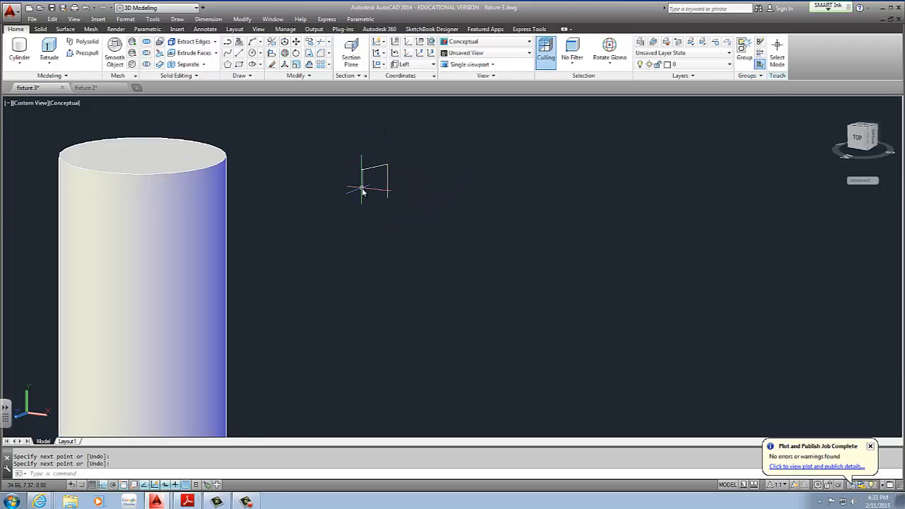
Close the lower ends of the tapered line profile with a sloped line
{"action": "key", "text": "Return"}
{"action": "left_click", "coordinate": [361, 189]}
{"action": "left_click", "coordinate": [387, 197]}
{"action": "key", "text": "Escape"}
{"action": "scroll", "coordinate": [397, 193], "scroll_direction": "up", "scroll_amount": 3}
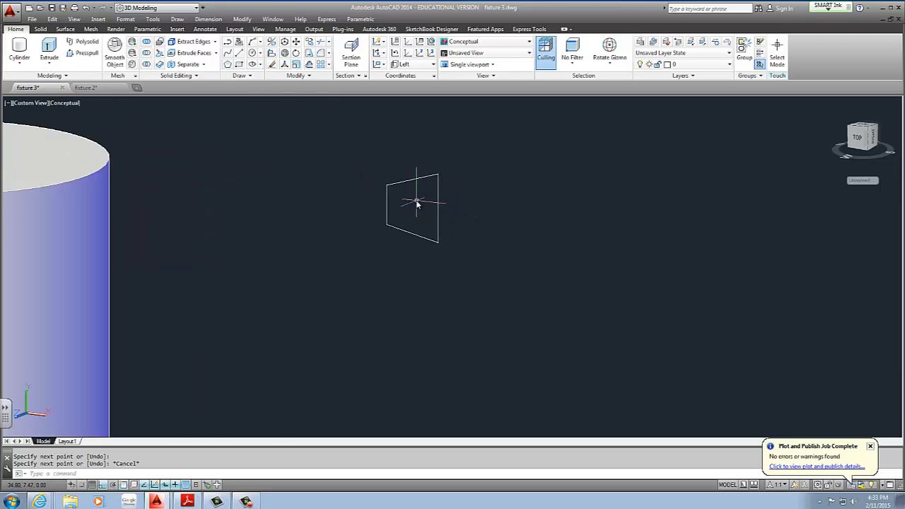
{"action": "middle_click_drag", "start_coordinate": [436, 210], "coordinate": [451, 185]}
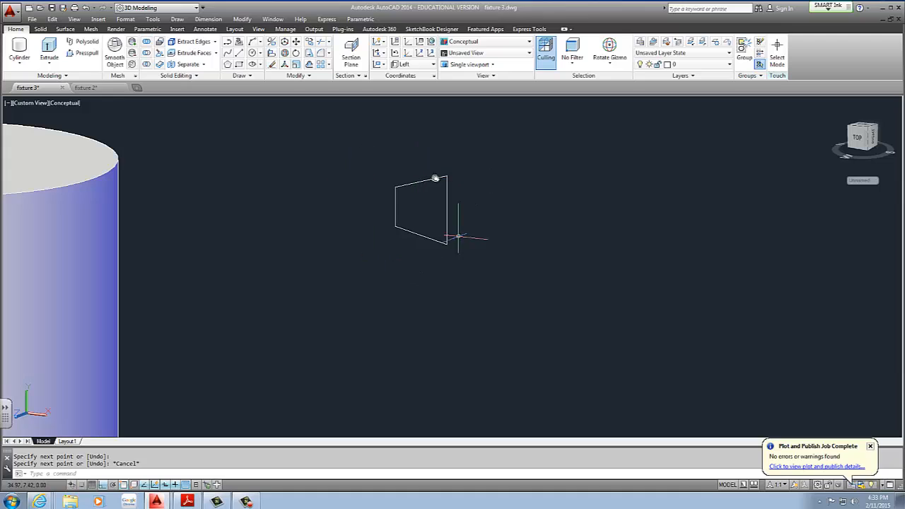
{"action": "mouse_move", "coordinate": [362, 208]}
{"action": "middle_mouse_down"}
{"action": "mouse_move", "coordinate": [431, 186]}
{"action": "mouse_move", "coordinate": [373, 198]}
{"action": "middle_mouse_up"}
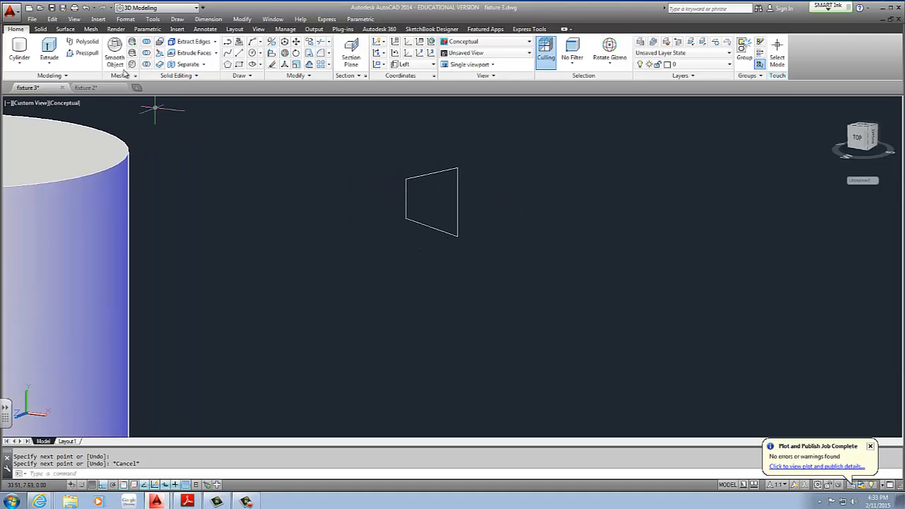
Draw a 0.02 vertical line between the cylinder and the existing profile, plus a 0.10 horizontal line from its midpoint
{"action": "left_click", "coordinate": [227, 41]}
{"action": "left_click", "coordinate": [311, 257]}
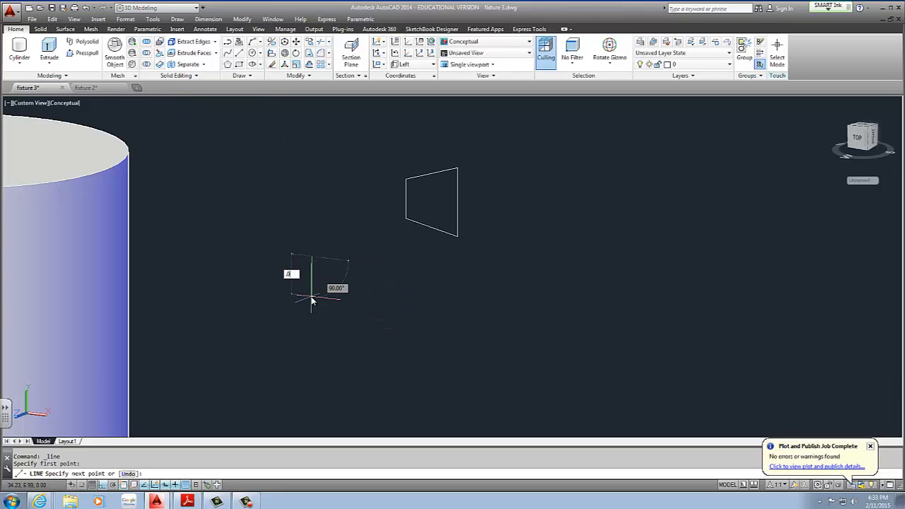
{"action": "key", "text": "Return"}
{"action": "key", "text": "Return"}
{"action": "scroll", "coordinate": [311, 257], "scroll_direction": "up", "scroll_amount": 3}
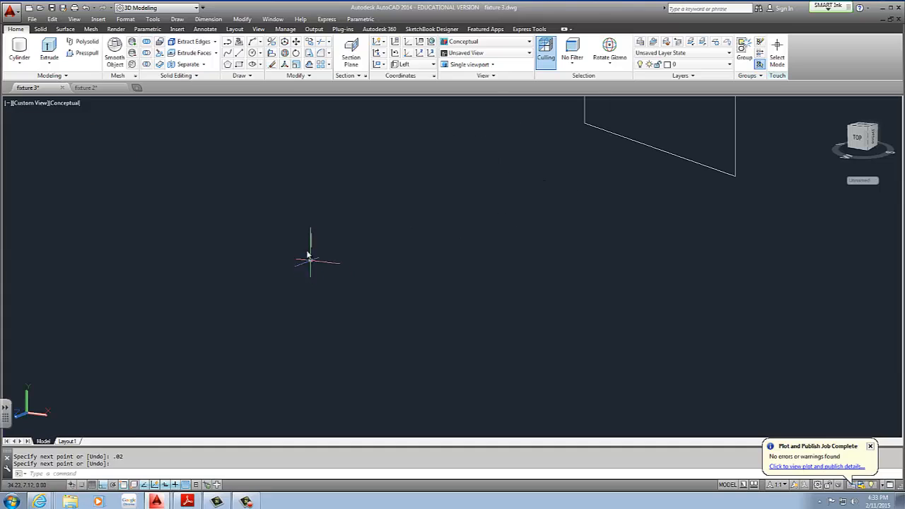
{"action": "left_click", "coordinate": [311, 243]}
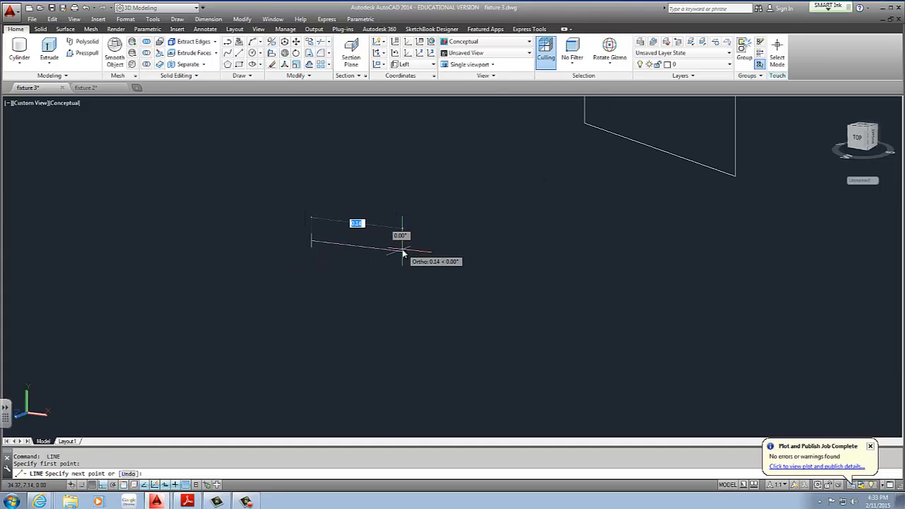
{"action": "left_click", "coordinate": [375, 248]}
{"action": "key", "text": "Return"}
Draw a 0.03 vertical line up from the horizontal line's free end, then a 0.06 line down from its upper end
{"action": "key", "text": "Return"}
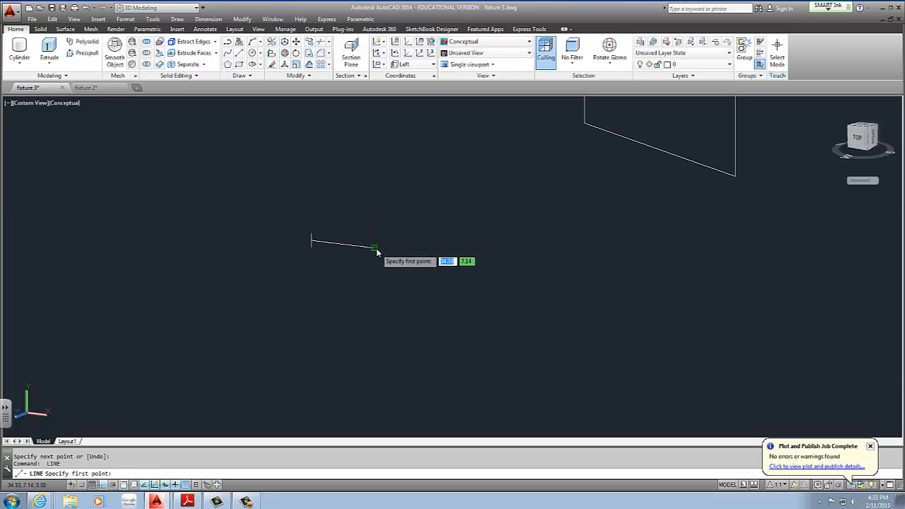
{"action": "left_click", "coordinate": [376, 249]}
{"action": "type", "text": ".9"}
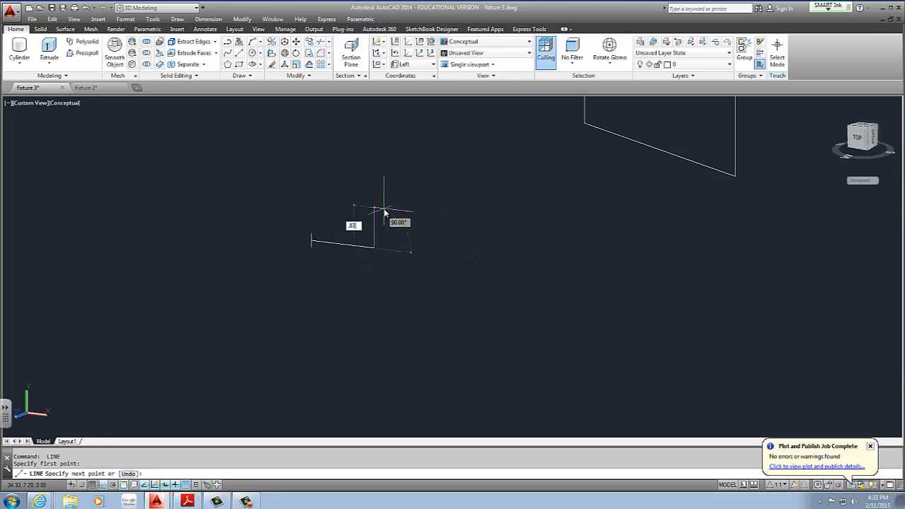
{"action": "type", "text": "3"}
{"action": "key", "text": "Return"}
{"action": "key", "text": "Return"}
{"action": "key", "text": "Return"}
{"action": "left_click", "coordinate": [374, 228]}
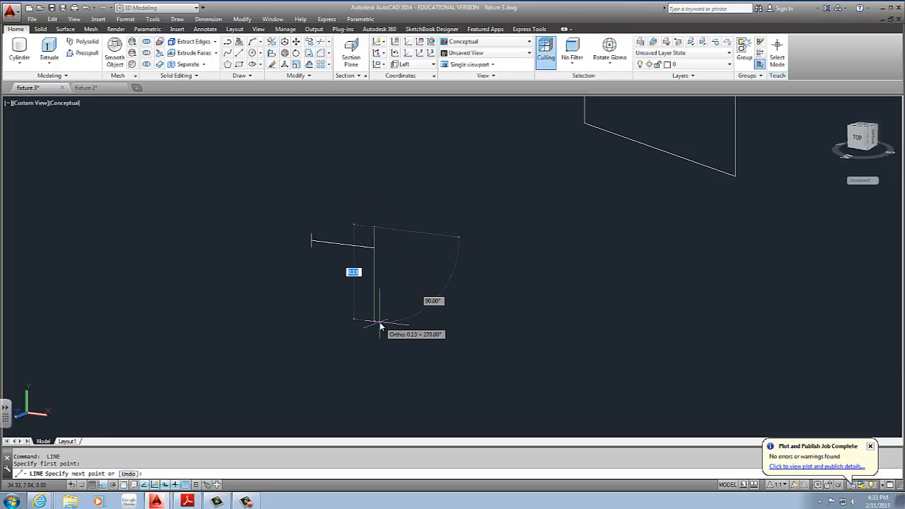
{"action": "type", "text": "1"}
{"action": "key", "text": "Return"}
{"action": "key", "text": "Return"}
Connect the upper ends and the lower ends of the two small vertical lines with sloped lines
{"action": "key", "text": "Return"}
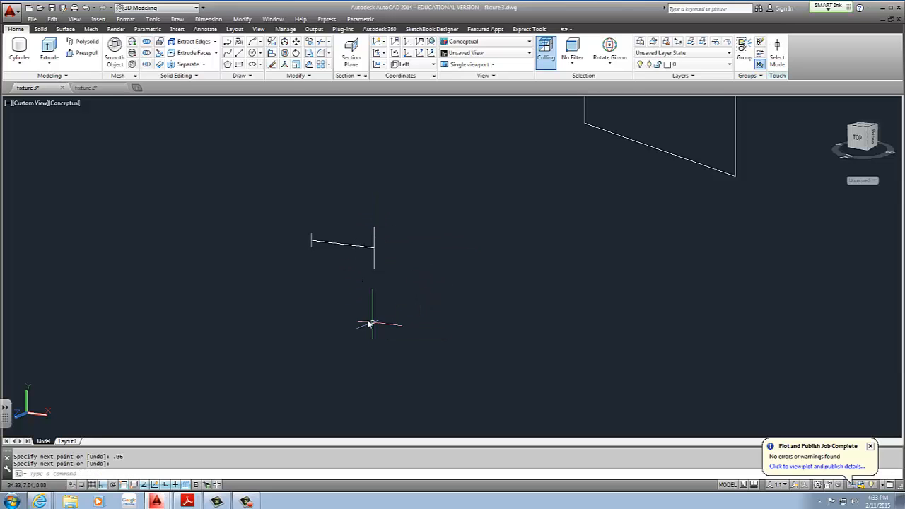
{"action": "left_click", "coordinate": [311, 233]}
{"action": "left_click", "coordinate": [373, 228]}
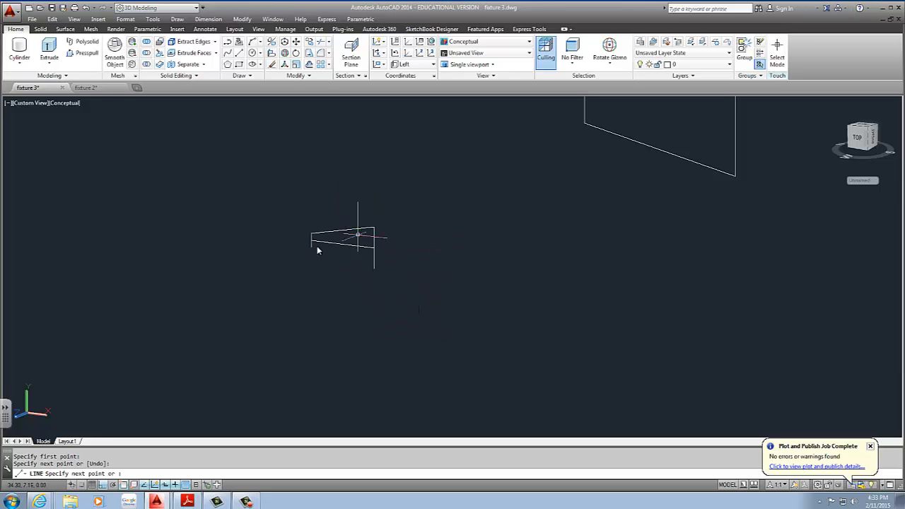
{"action": "key", "text": "Escape"}
{"action": "key", "text": "Return"}
{"action": "left_click", "coordinate": [310, 246]}
{"action": "left_click", "coordinate": [374, 269]}
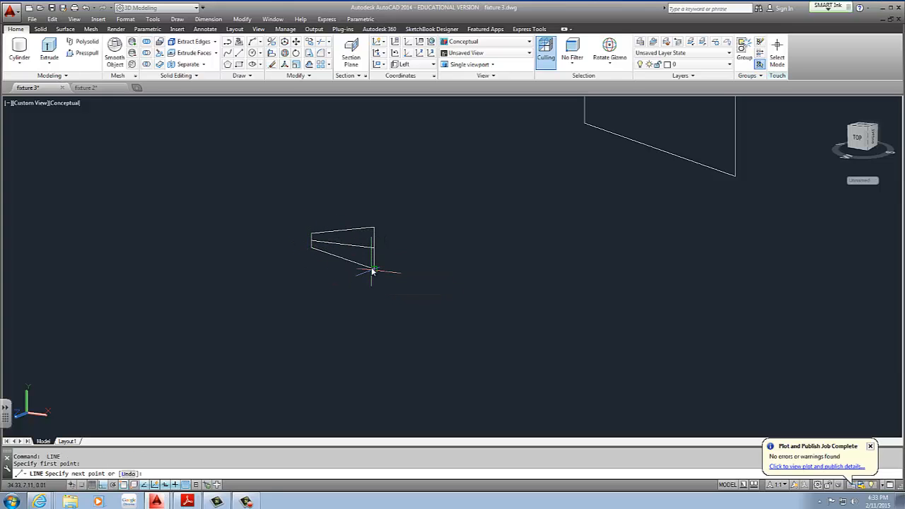
{"action": "key", "text": "Escape"}
Delete the horizontal construction line inside the small tapered profile
{"action": "left_click", "coordinate": [352, 252]}
{"action": "left_click", "coordinate": [346, 241]}
{"action": "scroll", "coordinate": [363, 250], "scroll_direction": "down", "scroll_amount": 4}
{"action": "key", "text": "Delete"}
{"action": "middle_click_drag", "start_coordinate": [400, 255], "coordinate": [445, 259]}
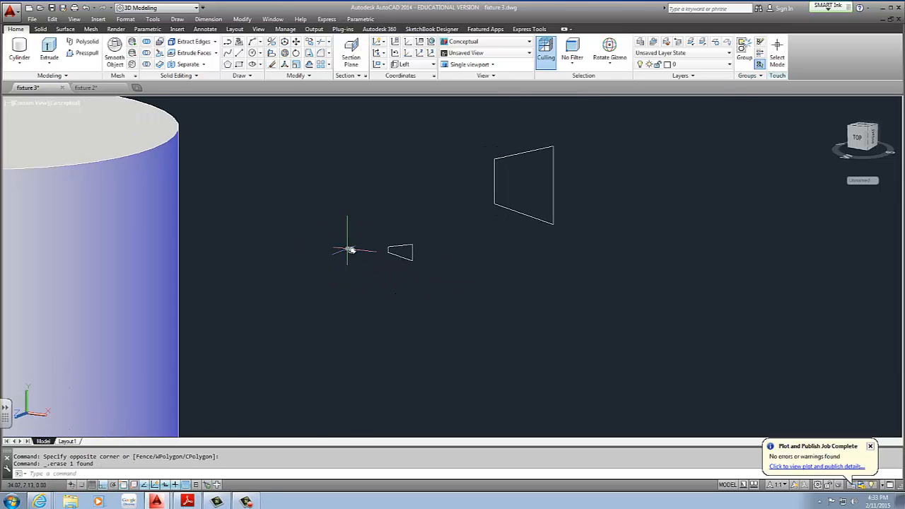
Compare the size of the small tapered profile with the larger profile and the upright cylinder
{"action": "middle_click_drag", "start_coordinate": [304, 241], "coordinate": [479, 261]}
{"action": "scroll", "coordinate": [474, 258], "scroll_direction": "down", "scroll_amount": 5}
{"action": "middle_click_drag", "start_coordinate": [342, 203], "coordinate": [306, 191]}
{"action": "middle_click_drag", "start_coordinate": [323, 299], "coordinate": [319, 194]}
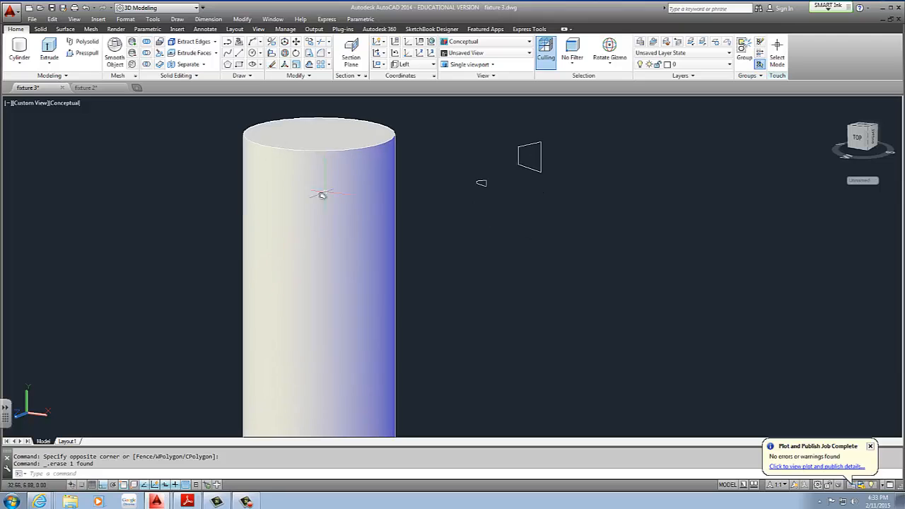
{"action": "scroll", "coordinate": [327, 222], "scroll_direction": "down", "scroll_amount": 2}
{"action": "scroll", "coordinate": [384, 212], "scroll_direction": "up", "scroll_amount": 5}
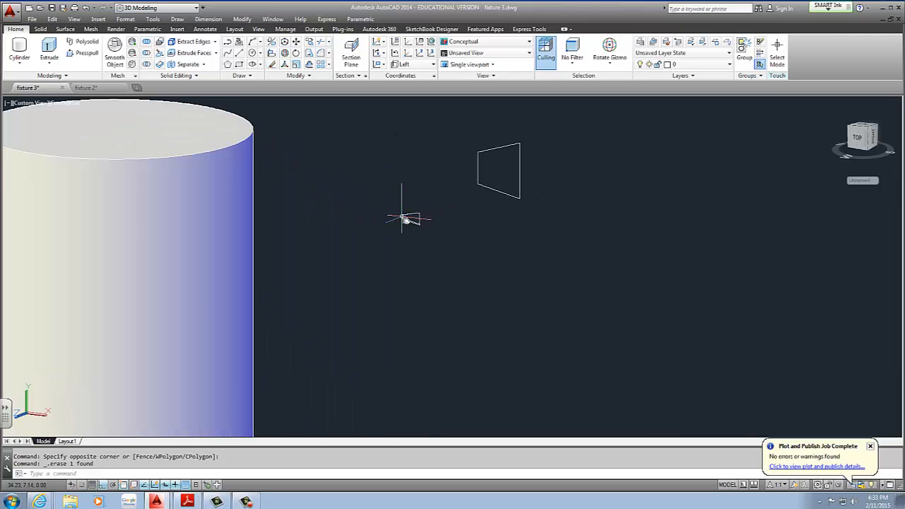
{"action": "middle_click_drag", "start_coordinate": [402, 217], "coordinate": [489, 221]}
{"action": "scroll", "coordinate": [466, 228], "scroll_direction": "down", "scroll_amount": 8}
{"action": "scroll", "coordinate": [447, 233], "scroll_direction": "up", "scroll_amount": 7}
{"action": "middle_click_drag", "start_coordinate": [366, 245], "coordinate": [377, 239]}
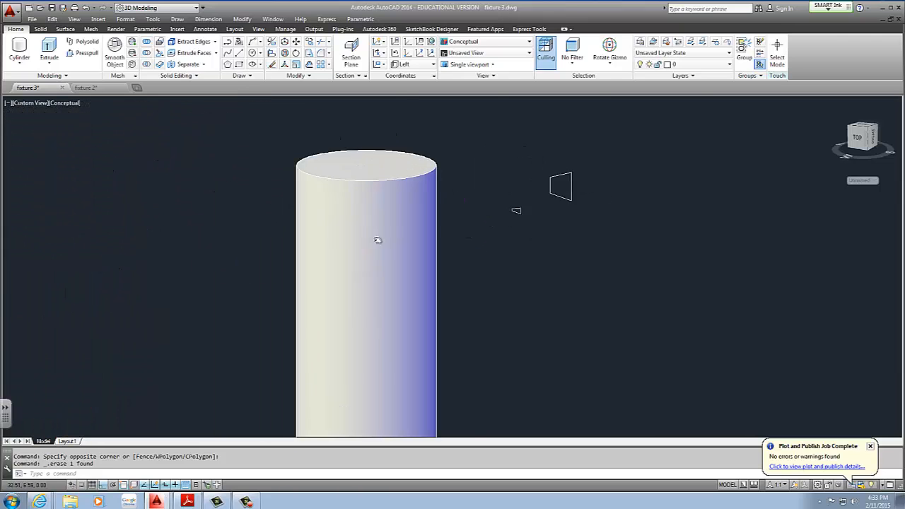
{"action": "scroll", "coordinate": [360, 210], "scroll_direction": "up", "scroll_amount": 2}
{"action": "middle_click_drag", "start_coordinate": [547, 204], "coordinate": [476, 212]}
{"action": "scroll", "coordinate": [556, 179], "scroll_direction": "down", "scroll_amount": 3}
{"action": "middle_click_drag", "start_coordinate": [555, 180], "coordinate": [469, 191]}
{"action": "scroll", "coordinate": [453, 198], "scroll_direction": "up", "scroll_amount": 4}
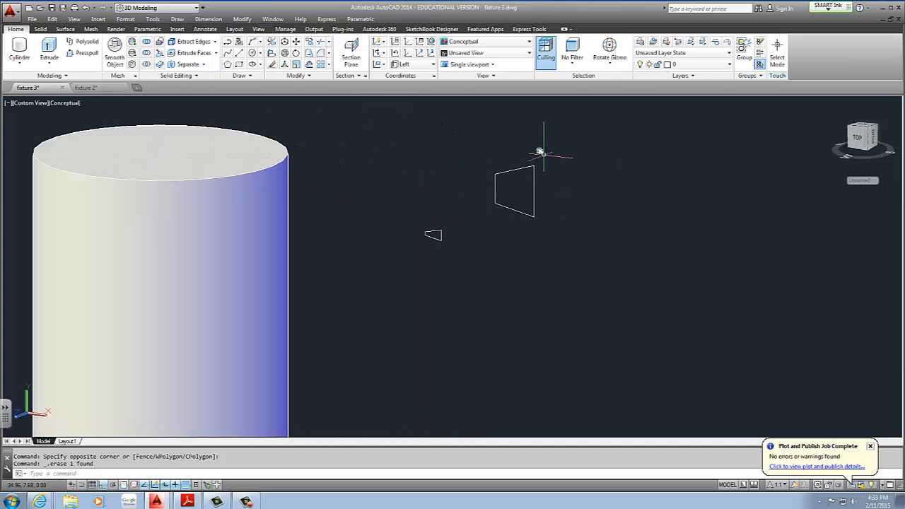
{"action": "scroll", "coordinate": [434, 233], "scroll_direction": "up", "scroll_amount": 4}
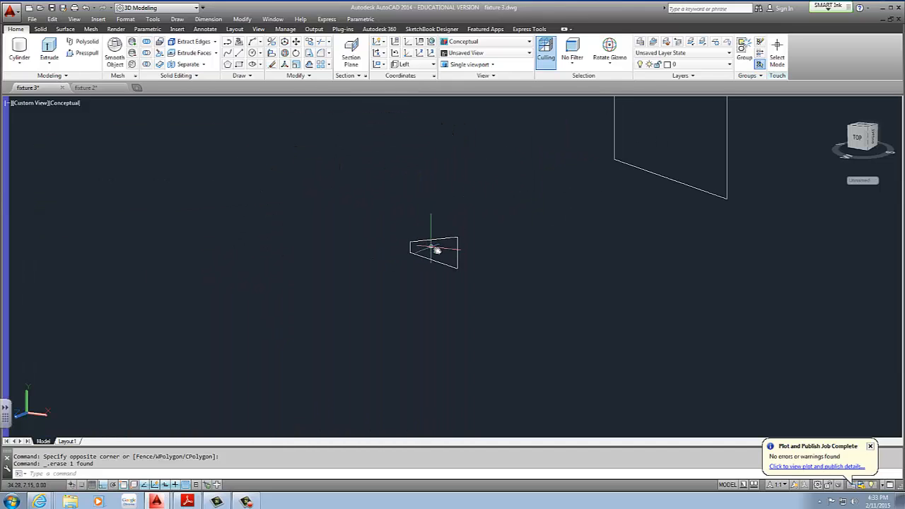
Delete all four lines of the larger tapered profile
{"action": "scroll", "coordinate": [433, 248], "scroll_direction": "down", "scroll_amount": 3}
{"action": "left_click", "coordinate": [576, 170]}
{"action": "left_click", "coordinate": [501, 241]}
{"action": "key", "text": "Delete"}
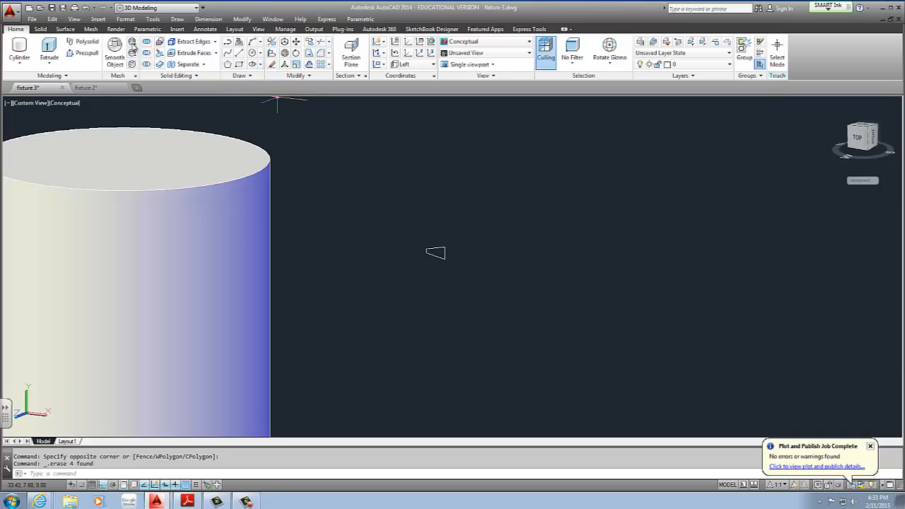
Add a linear dimension to the short vertical side of the small tapered profile
{"action": "left_click", "coordinate": [205, 29]}
{"action": "left_click", "coordinate": [174, 50]}
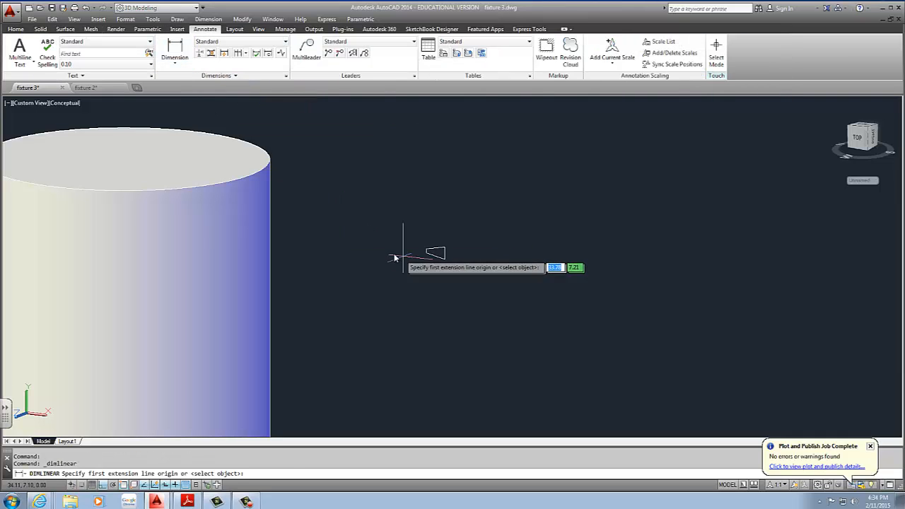
{"action": "scroll", "coordinate": [399, 256], "scroll_direction": "down", "scroll_amount": 3}
{"action": "scroll", "coordinate": [368, 251], "scroll_direction": "up", "scroll_amount": 4}
{"action": "scroll", "coordinate": [357, 244], "scroll_direction": "up", "scroll_amount": 3}
{"action": "left_click", "coordinate": [339, 222]}
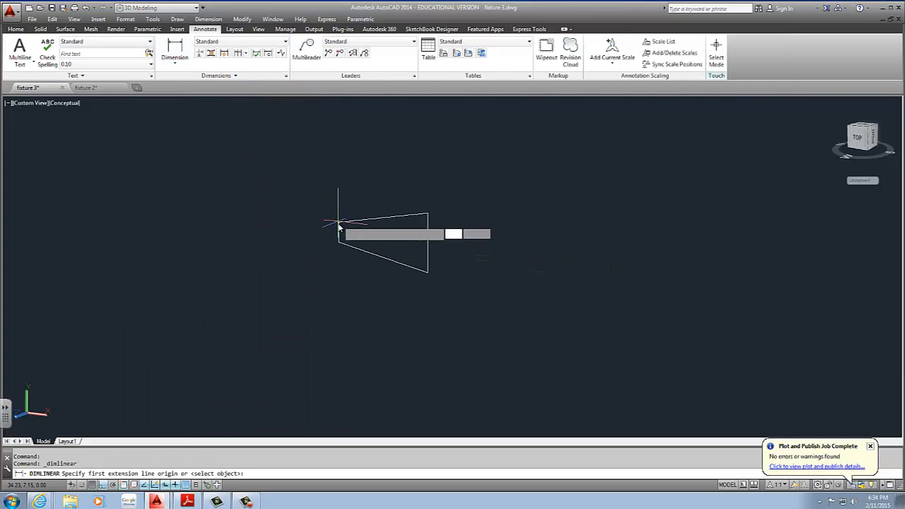
{"action": "left_click", "coordinate": [339, 243]}
{"action": "left_click", "coordinate": [182, 214]}
Add a linear dimension for the small profile's horizontal width, placed above it
{"action": "key", "text": "Return"}
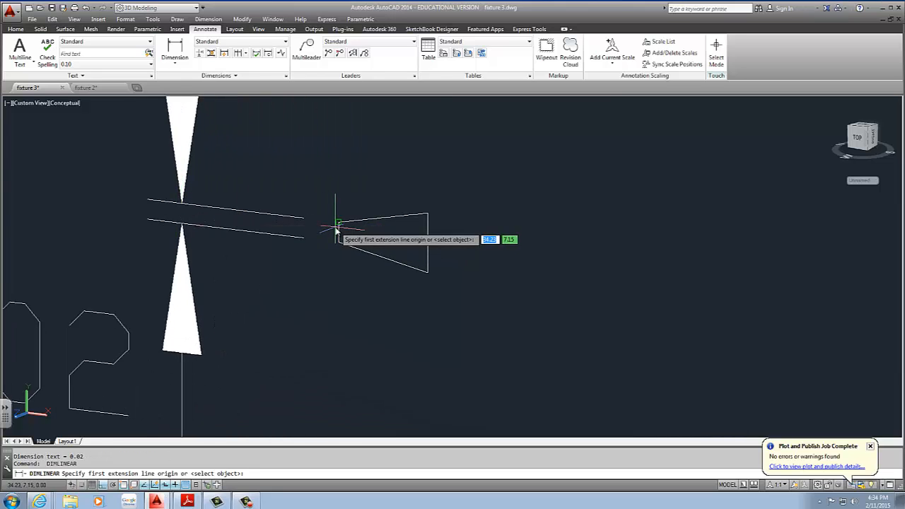
{"action": "left_click", "coordinate": [339, 222]}
{"action": "left_click", "coordinate": [430, 232]}
{"action": "scroll", "coordinate": [438, 220], "scroll_direction": "down", "scroll_amount": 4}
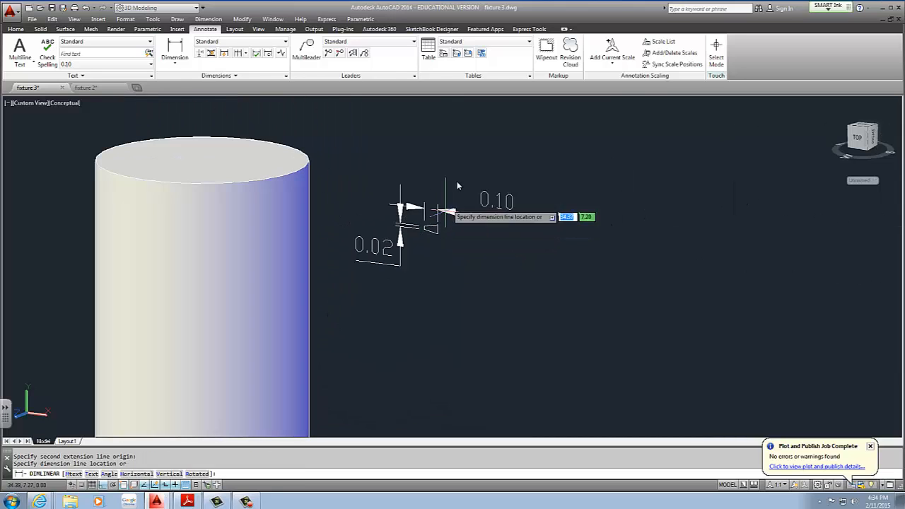
{"action": "left_click", "coordinate": [458, 166]}
{"action": "scroll", "coordinate": [452, 206], "scroll_direction": "up", "scroll_amount": 2}
Add a linear dimension to the long vertical side of the small tapered profile
{"action": "key", "text": "Return"}
{"action": "left_click", "coordinate": [416, 231]}
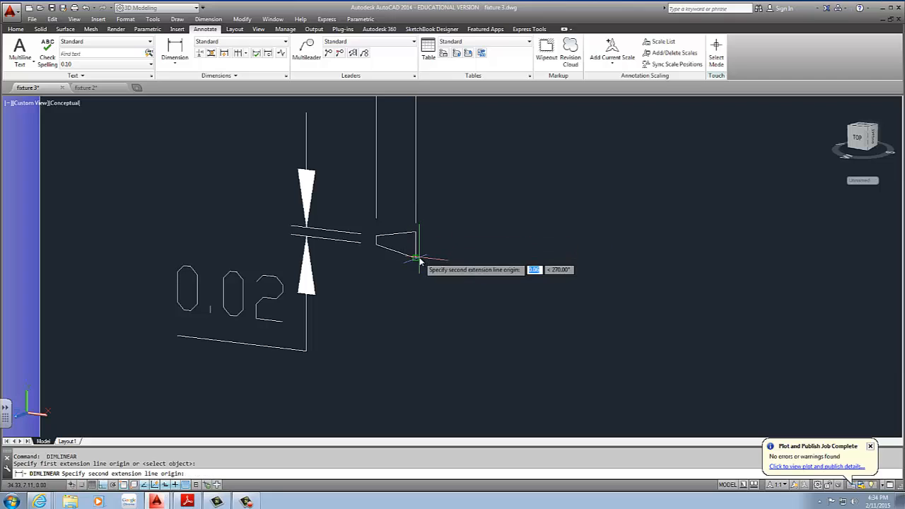
{"action": "left_click", "coordinate": [416, 257]}
{"action": "scroll", "coordinate": [491, 258], "scroll_direction": "down", "scroll_amount": 4}
{"action": "left_click", "coordinate": [525, 271]}
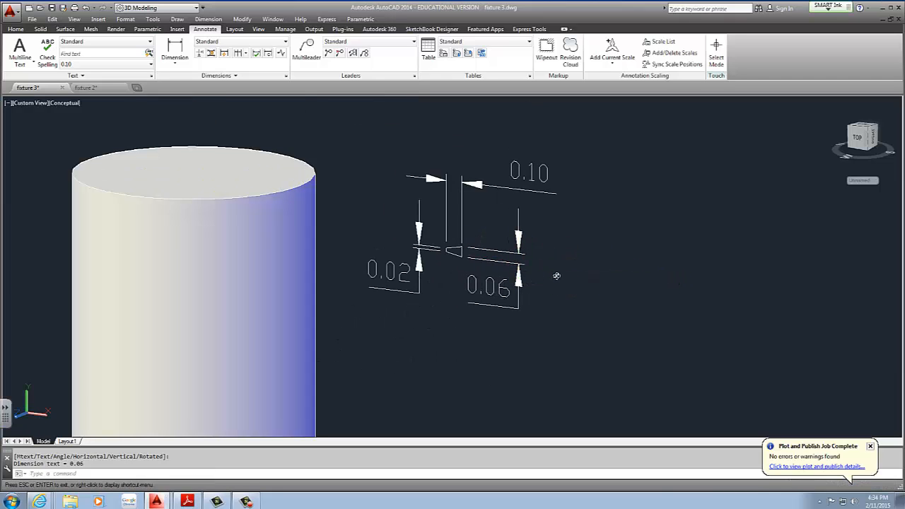
{"action": "scroll", "coordinate": [557, 276], "scroll_direction": "up", "scroll_amount": 2}
{"action": "middle_click_drag", "start_coordinate": [567, 290], "coordinate": [595, 253]}
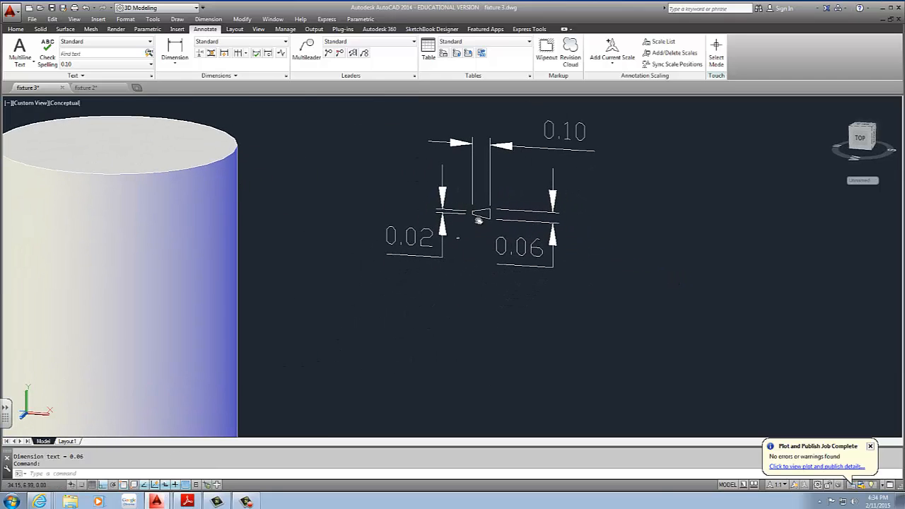
{"action": "left_click", "coordinate": [456, 236]}
{"action": "left_click", "coordinate": [497, 197]}
{"action": "left_click", "coordinate": [16, 29]}
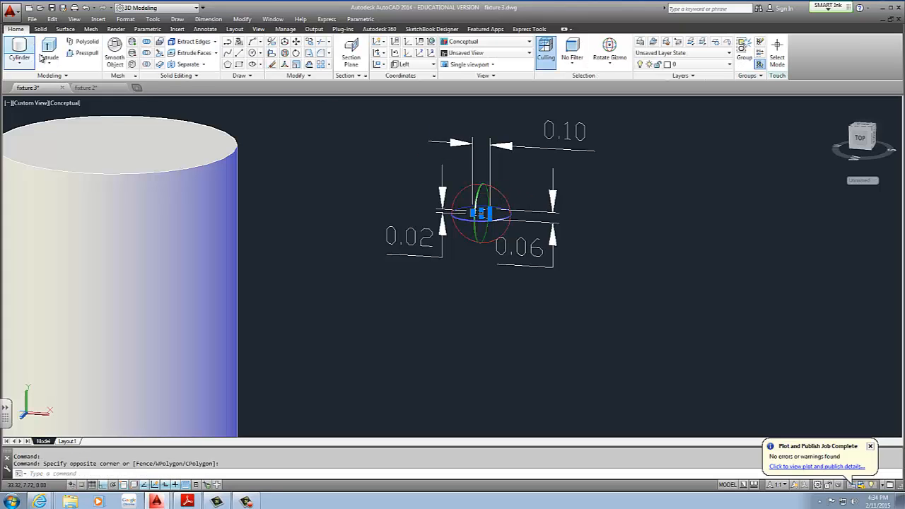
{"action": "left_click", "coordinate": [146, 41]}
{"action": "key", "text": "Escape"}
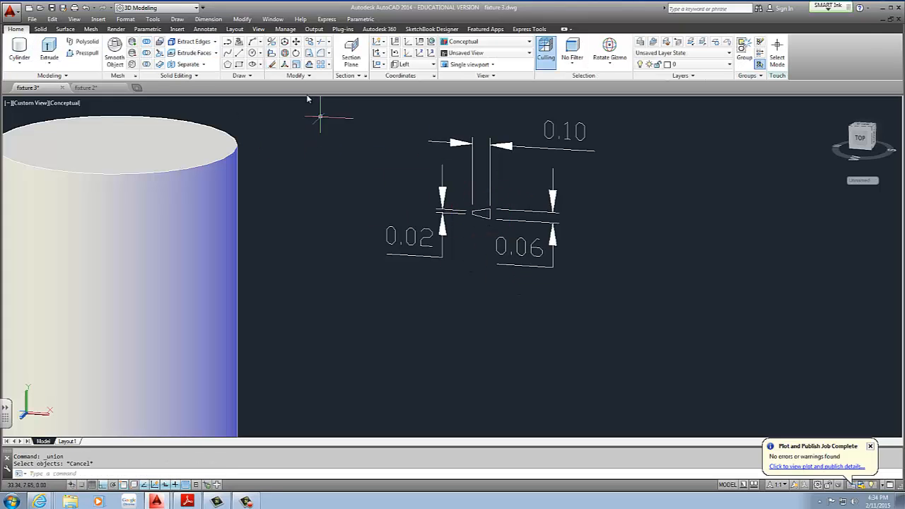
Copy the four lines of the small tapered profile to the empty space straight below the dimensioned original
{"action": "left_click", "coordinate": [309, 41]}
{"action": "left_click", "coordinate": [470, 241]}
{"action": "left_click", "coordinate": [504, 189]}
{"action": "right_click", "coordinate": [493, 210]}
{"action": "left_click", "coordinate": [490, 210]}
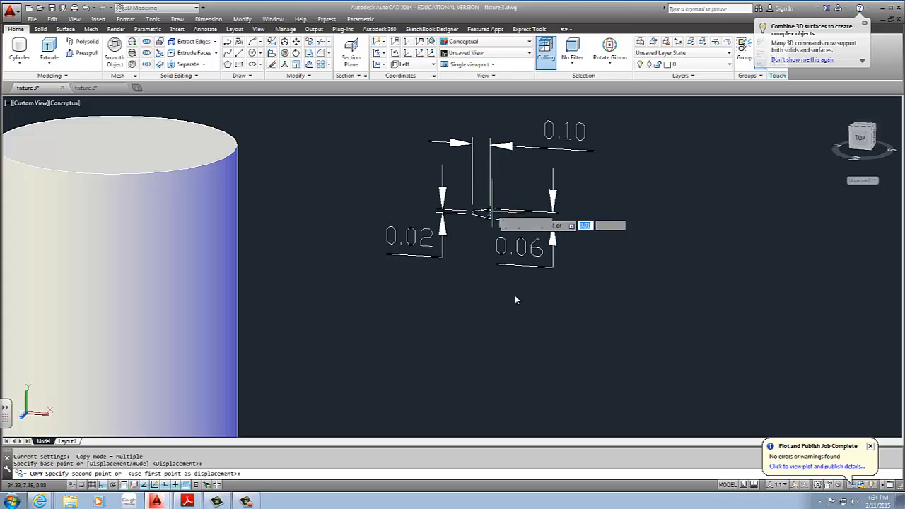
{"action": "left_click", "coordinate": [533, 335]}
{"action": "key", "text": "Escape"}
{"action": "scroll", "coordinate": [555, 291], "scroll_direction": "down", "scroll_amount": 2}
{"action": "middle_click_drag", "start_coordinate": [555, 290], "coordinate": [487, 341]}
{"action": "scroll", "coordinate": [526, 293], "scroll_direction": "up", "scroll_amount": 3}
{"action": "scroll", "coordinate": [509, 326], "scroll_direction": "down", "scroll_amount": 2}
{"action": "scroll", "coordinate": [489, 343], "scroll_direction": "up", "scroll_amount": 2}
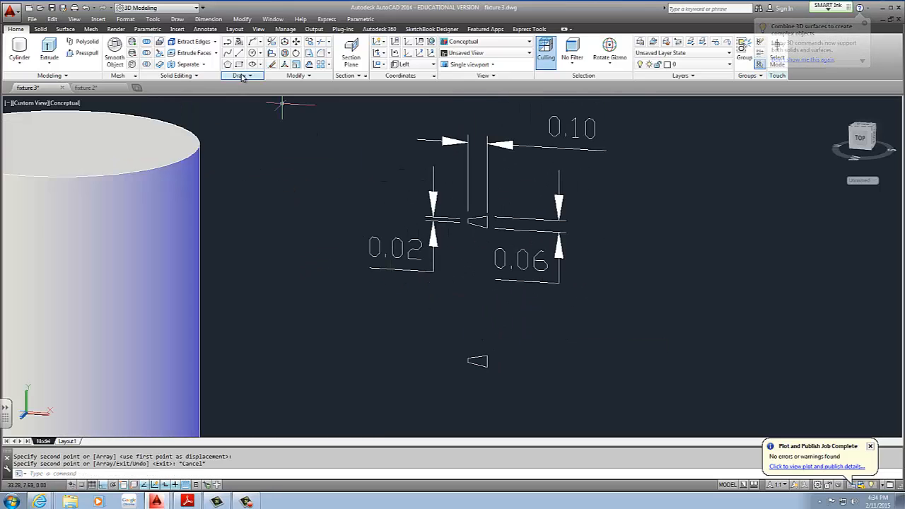
Convert the four lines of the copied tapered profile into a region
{"action": "left_click", "coordinate": [307, 77]}
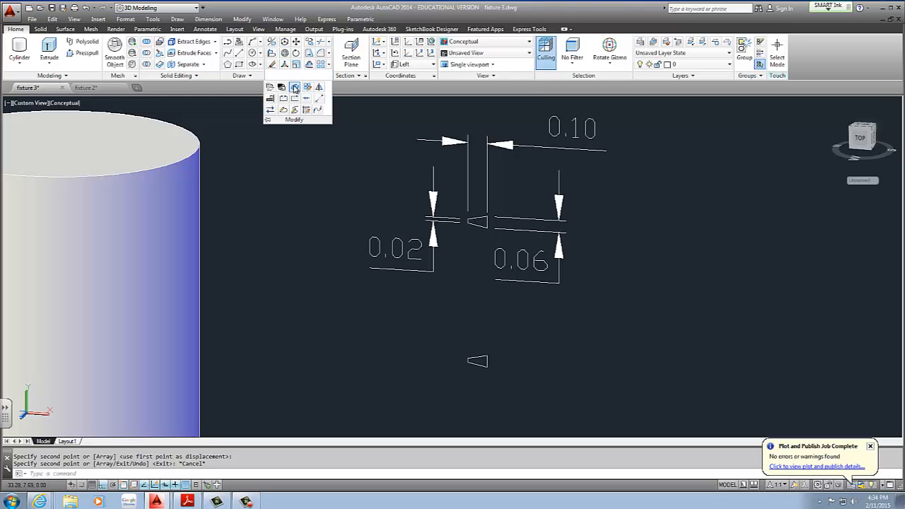
{"action": "left_click", "coordinate": [249, 76]}
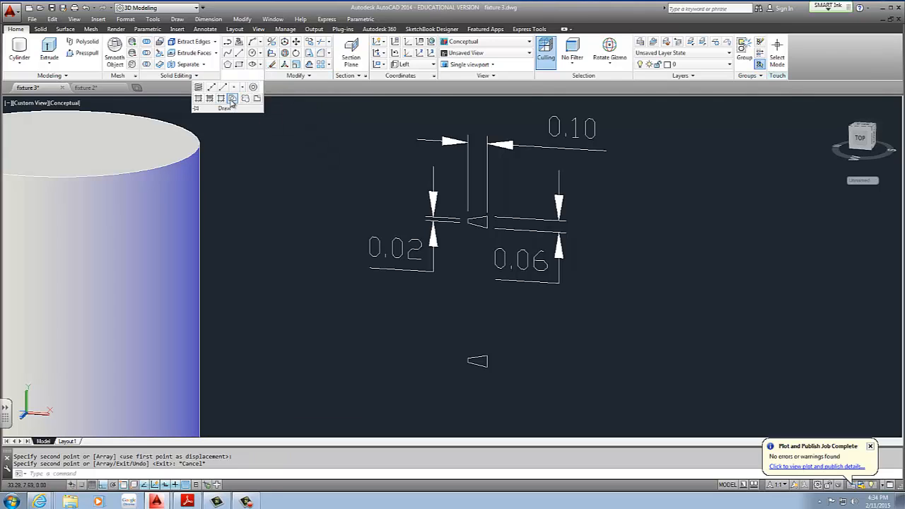
{"action": "left_click", "coordinate": [232, 99]}
{"action": "left_click", "coordinate": [528, 321]}
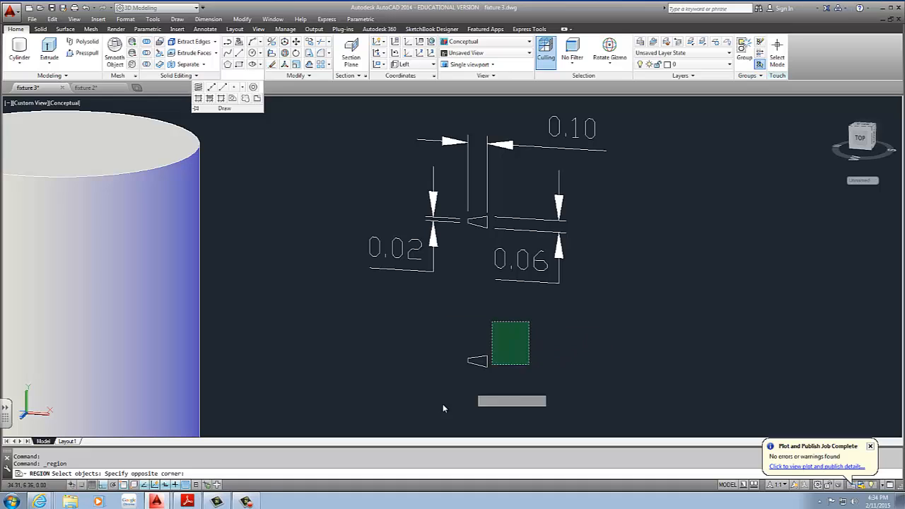
{"action": "left_click", "coordinate": [443, 407]}
{"action": "key", "text": "Return"}
{"action": "mouse_move", "coordinate": [479, 347]}
{"action": "middle_mouse_down"}
{"action": "mouse_move", "coordinate": [521, 305]}
{"action": "mouse_move", "coordinate": [518, 325]}
{"action": "middle_mouse_up"}
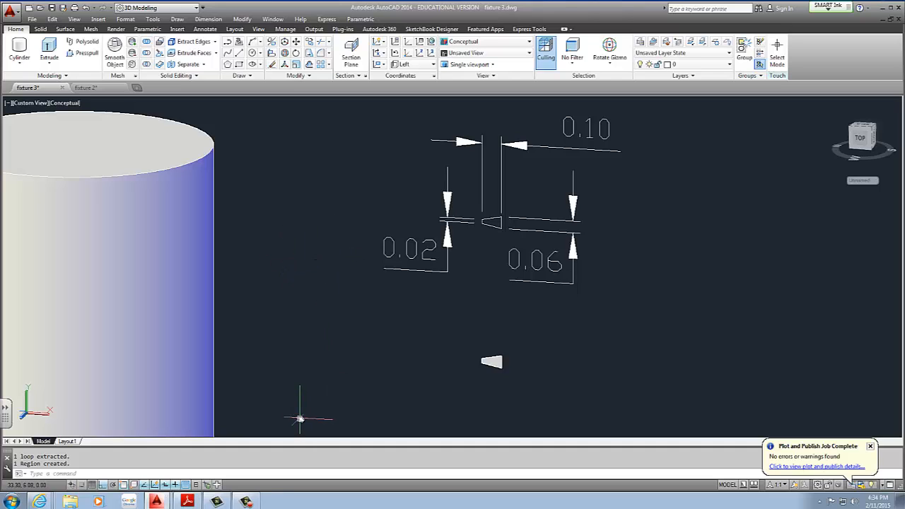
{"action": "left_click", "coordinate": [248, 499]}
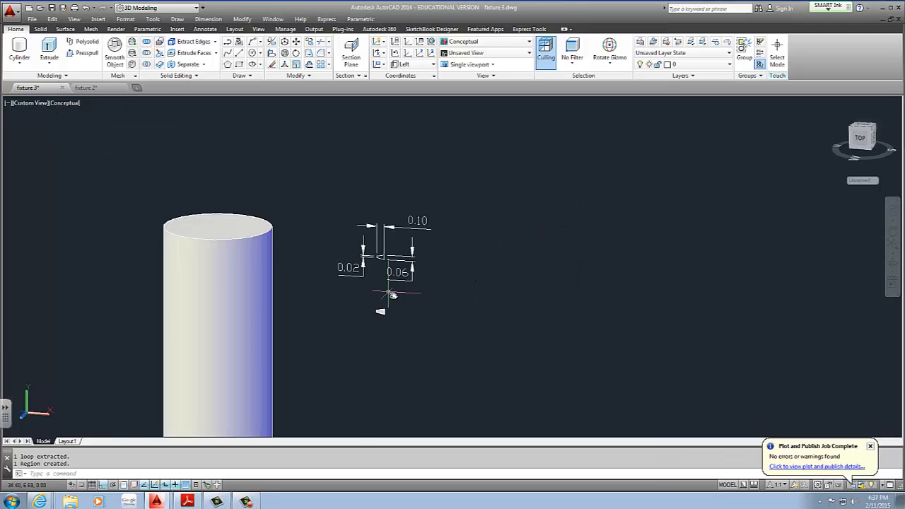
Start a helix at the centre of the cylinder's top face, snapping its base and top radii to the cylinder's edge (0.69)
{"action": "middle_click_drag", "start_coordinate": [392, 295], "coordinate": [400, 314]}
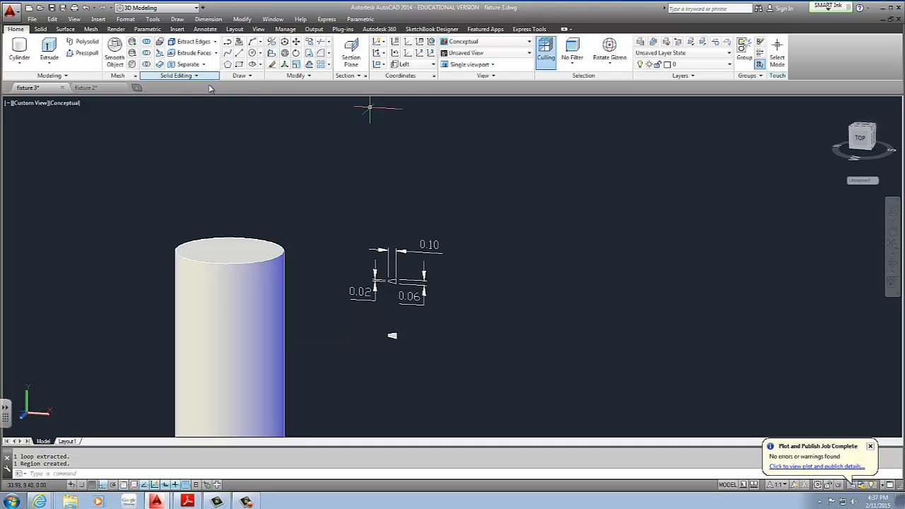
{"action": "left_click", "coordinate": [249, 75]}
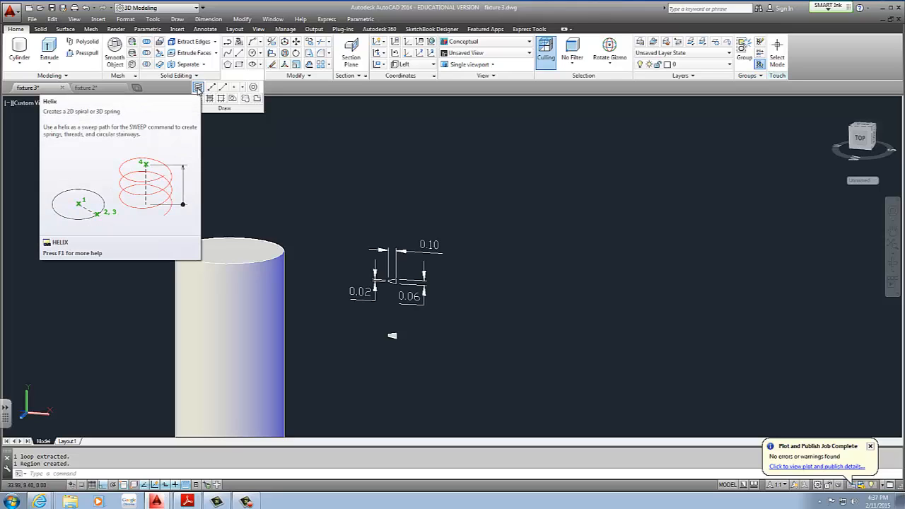
{"action": "left_click", "coordinate": [197, 87]}
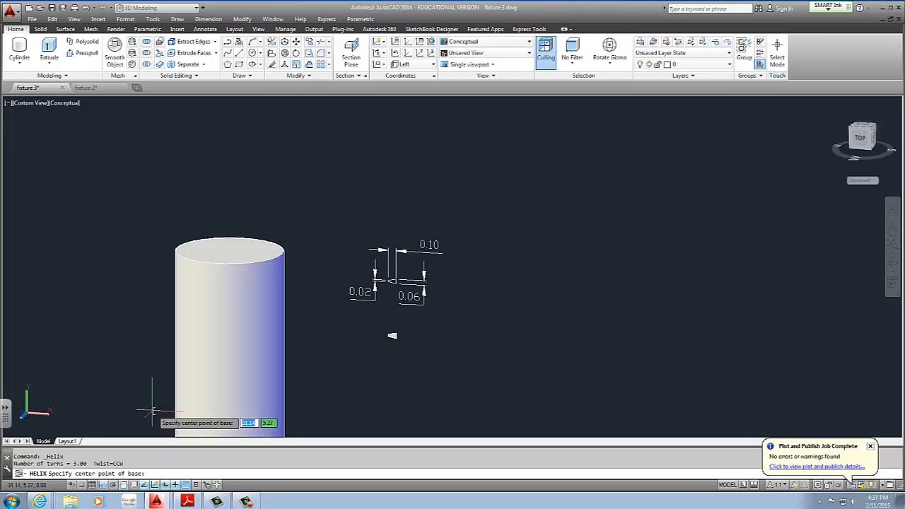
{"action": "left_click", "coordinate": [229, 251]}
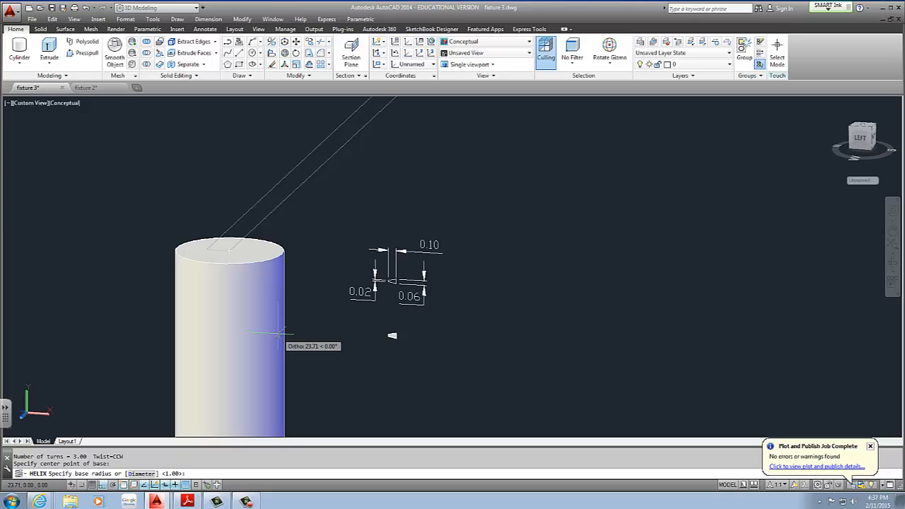
{"action": "left_click", "coordinate": [243, 240]}
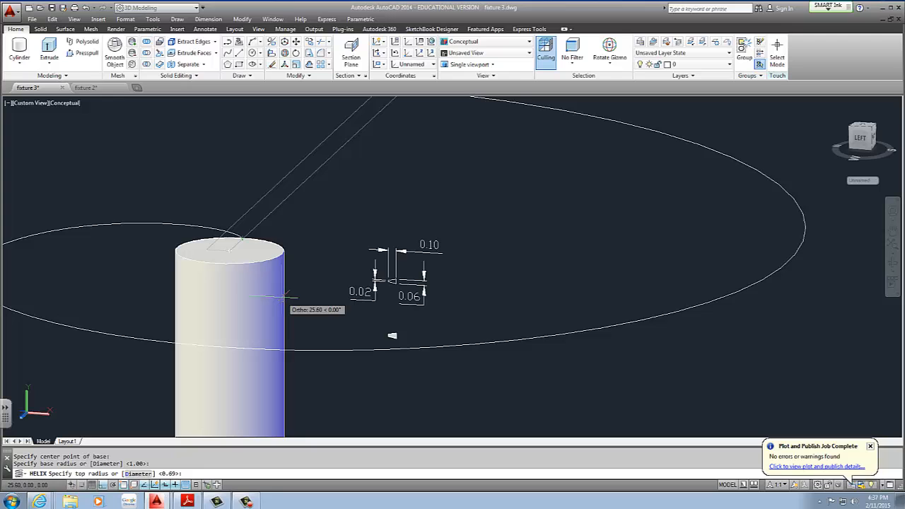
{"action": "left_click", "coordinate": [242, 238]}
Set the helix to 100 turns and preview how far it runs down the cylinder
{"action": "scroll", "coordinate": [300, 332], "scroll_direction": "down", "scroll_amount": 5}
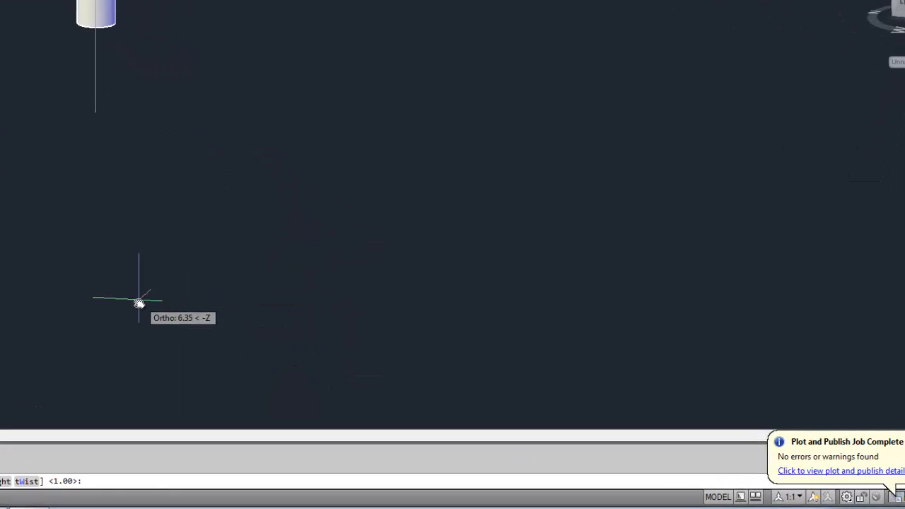
{"action": "scroll", "coordinate": [135, 300], "scroll_direction": "down", "scroll_amount": 5}
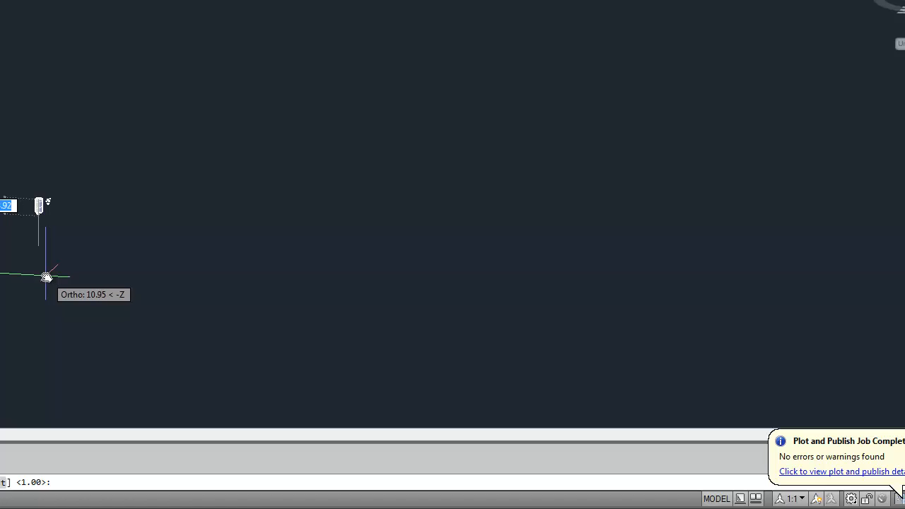
{"action": "type", "text": "t"}
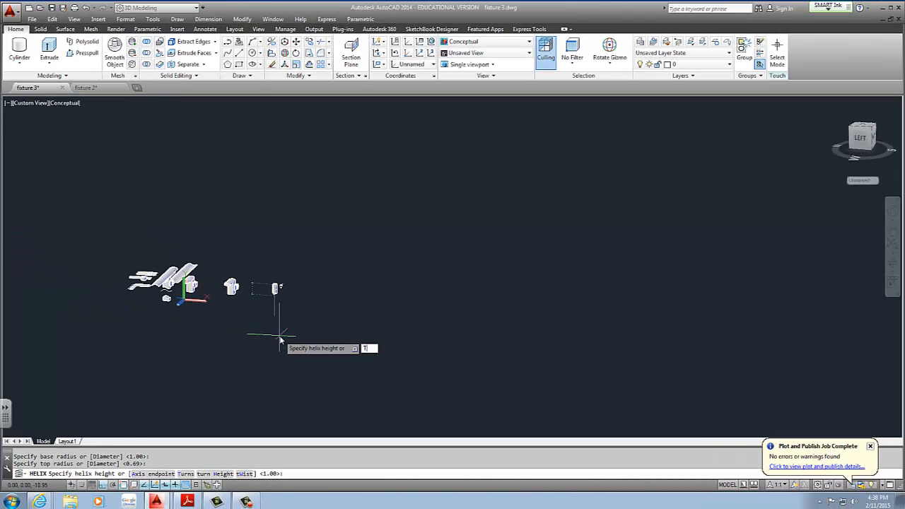
{"action": "key", "text": "Return"}
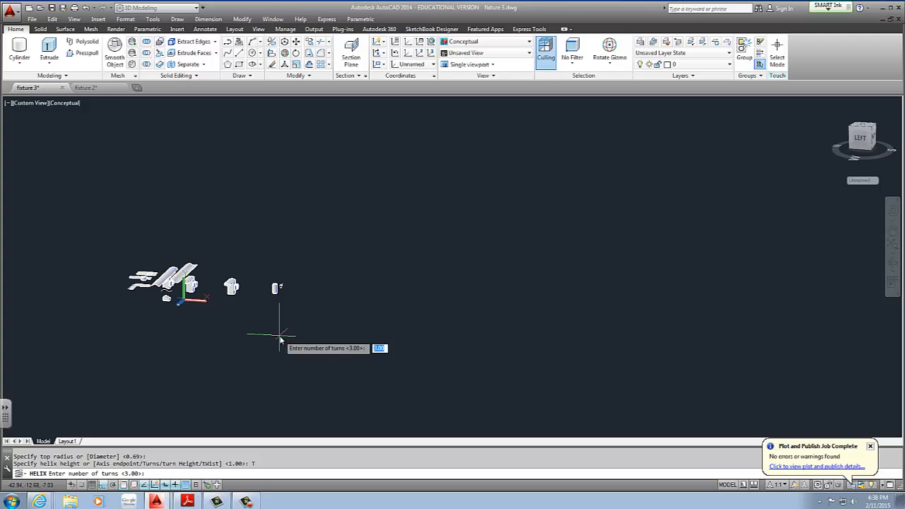
{"action": "key", "text": "Return"}
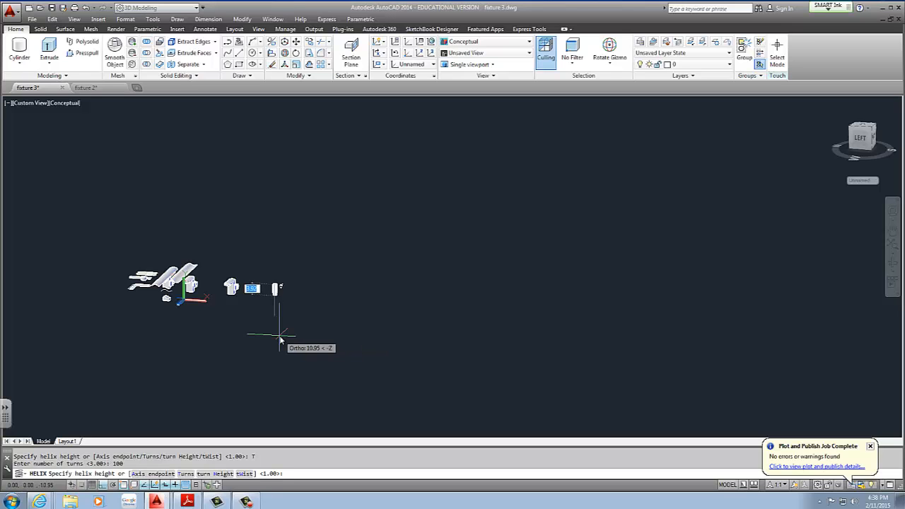
{"action": "scroll", "coordinate": [276, 353], "scroll_direction": "up", "scroll_amount": 3}
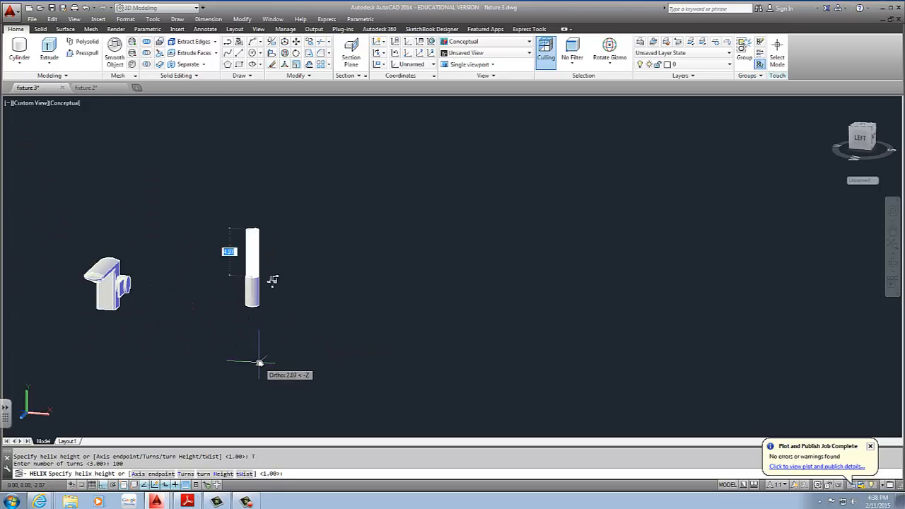
{"action": "scroll", "coordinate": [274, 382], "scroll_direction": "up", "scroll_amount": 2}
{"action": "scroll", "coordinate": [283, 382], "scroll_direction": "up", "scroll_amount": 1}
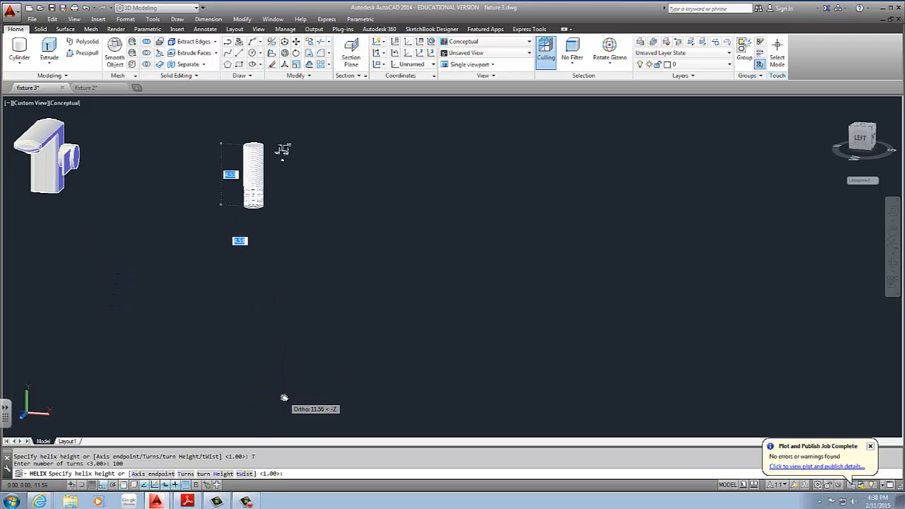
{"action": "scroll", "coordinate": [281, 383], "scroll_direction": "up", "scroll_amount": 2}
{"action": "scroll", "coordinate": [278, 396], "scroll_direction": "up", "scroll_amount": 2}
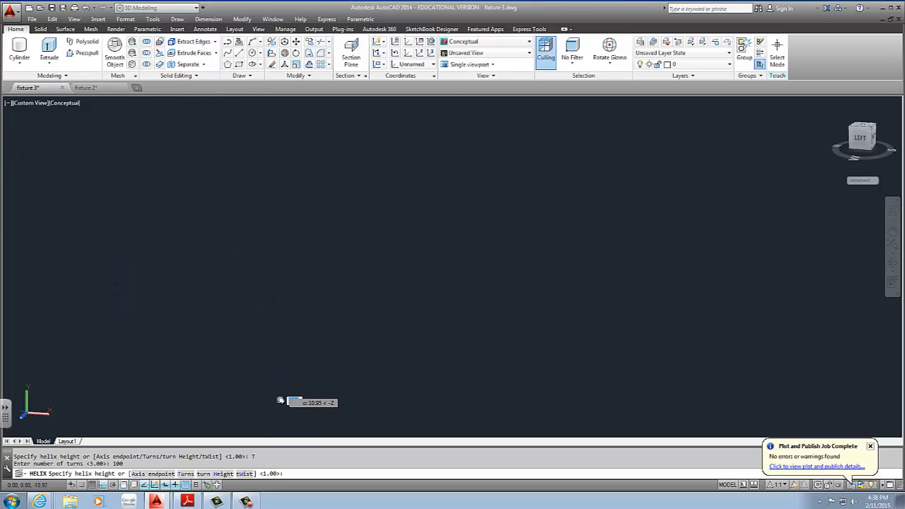
{"action": "scroll", "coordinate": [254, 332], "scroll_direction": "down", "scroll_amount": 3}
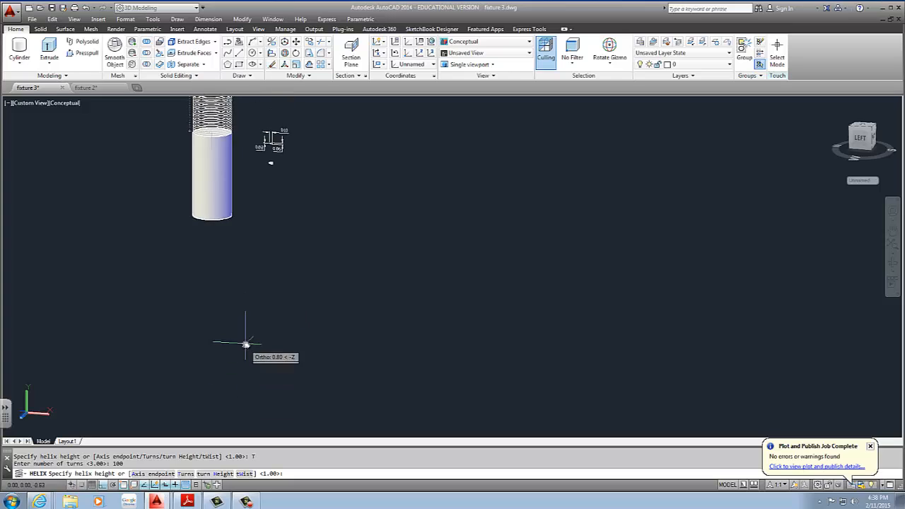
{"action": "scroll", "coordinate": [242, 323], "scroll_direction": "down", "scroll_amount": 4}
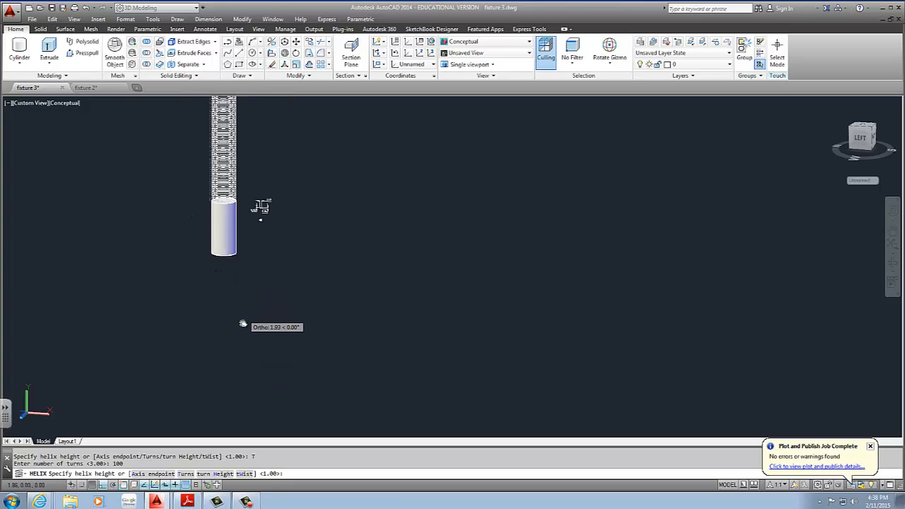
{"action": "middle_click_drag", "start_coordinate": [280, 373], "coordinate": [264, 345]}
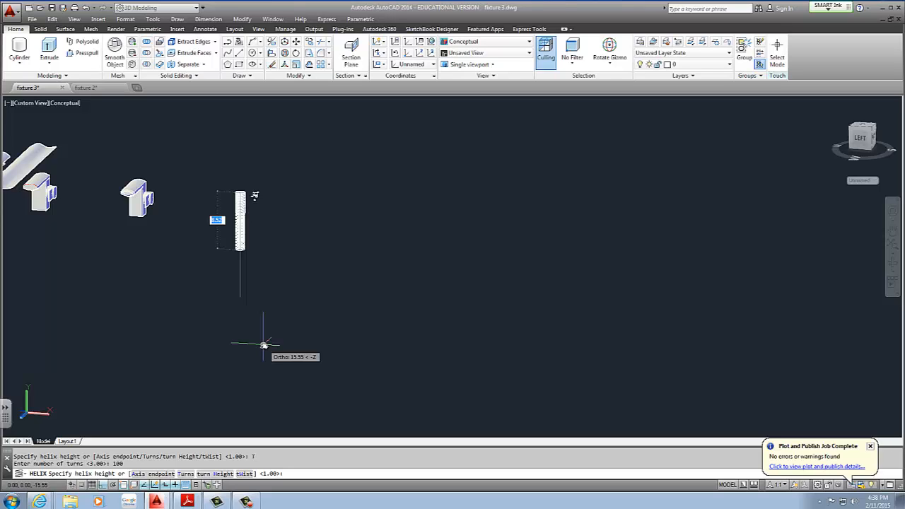
Set the helix to 60 turns and finish it downward so it extends past the cylinder's lower end
{"action": "type", "text": "T"}
{"action": "key", "text": "Return"}
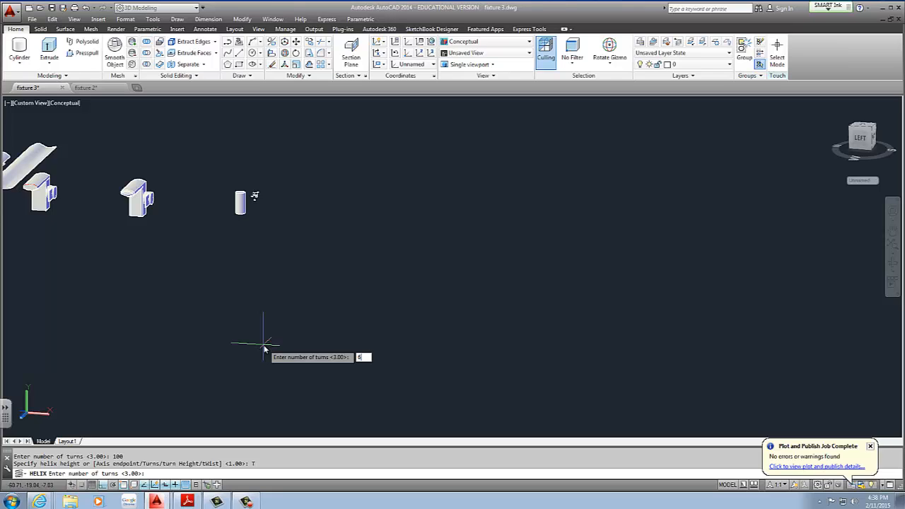
{"action": "key", "text": "Return"}
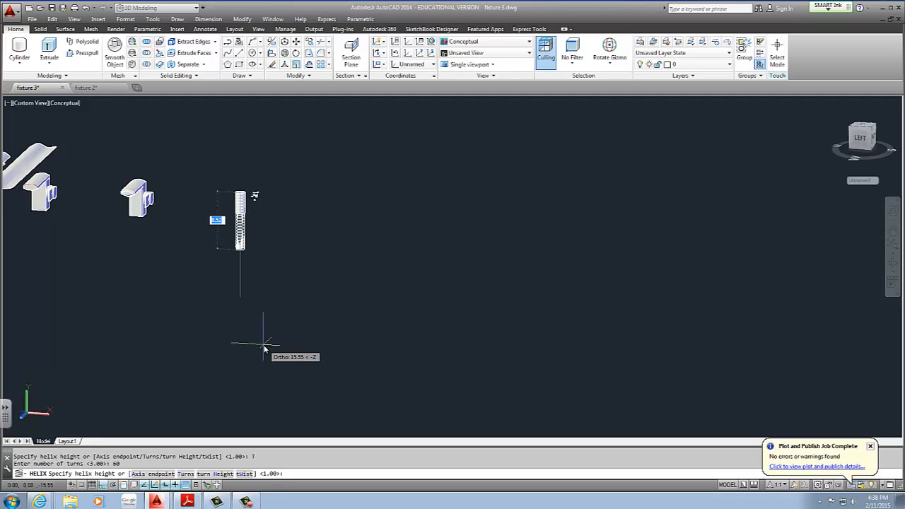
{"action": "scroll", "coordinate": [252, 244], "scroll_direction": "down", "scroll_amount": 4}
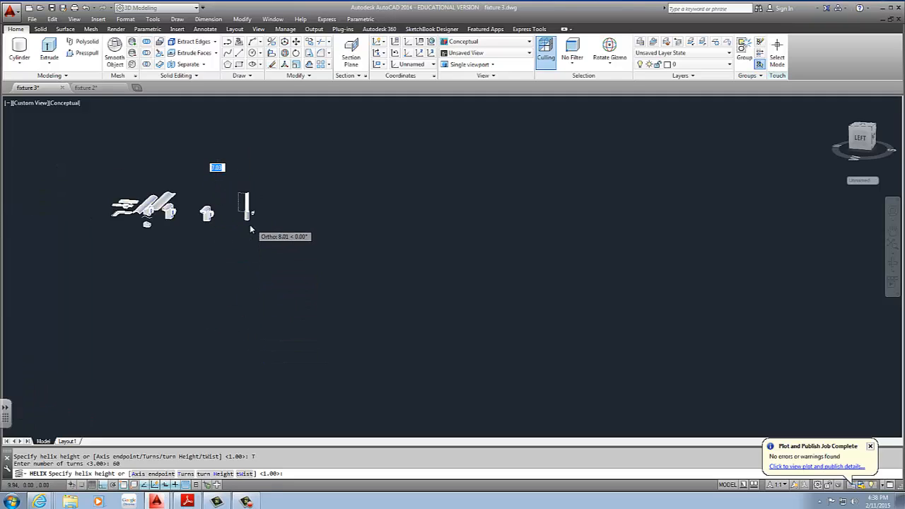
{"action": "scroll", "coordinate": [249, 247], "scroll_direction": "up", "scroll_amount": 6}
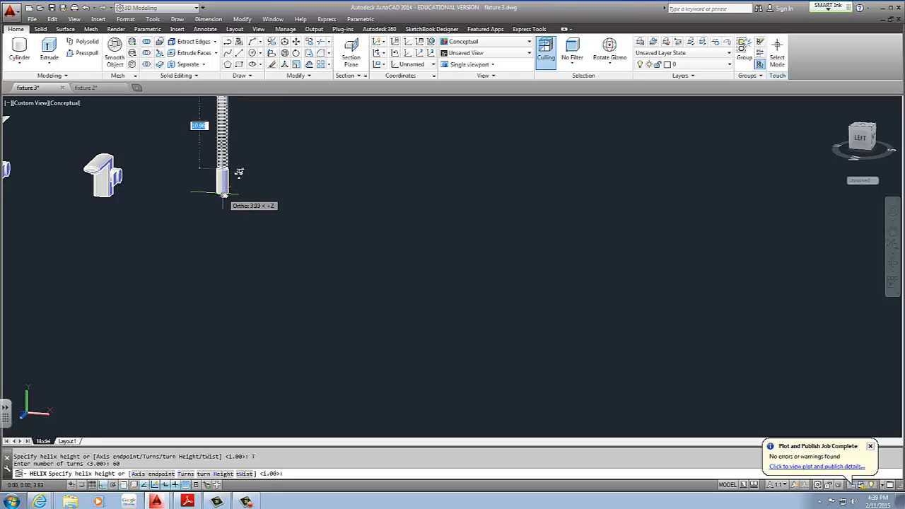
{"action": "key", "text": "Escape"}
{"action": "left_click", "coordinate": [236, 309]}
{"action": "left_click", "coordinate": [223, 247]}
Examine the helix around the cylinder, from its overhang below up to the top edge, and compare its spacing with the tapered region
{"action": "scroll", "coordinate": [219, 244], "scroll_direction": "up", "scroll_amount": 8}
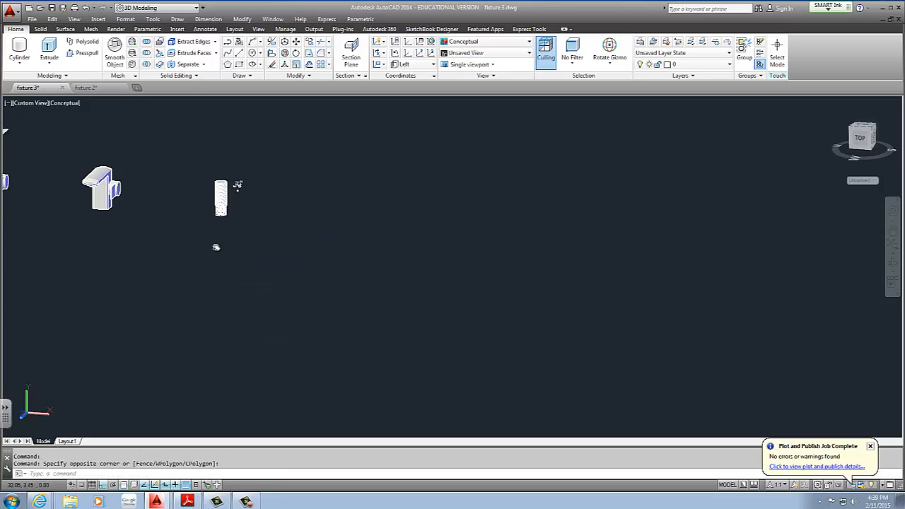
{"action": "scroll", "coordinate": [221, 242], "scroll_direction": "up", "scroll_amount": 2}
{"action": "middle_click_drag", "start_coordinate": [311, 274], "coordinate": [297, 330]}
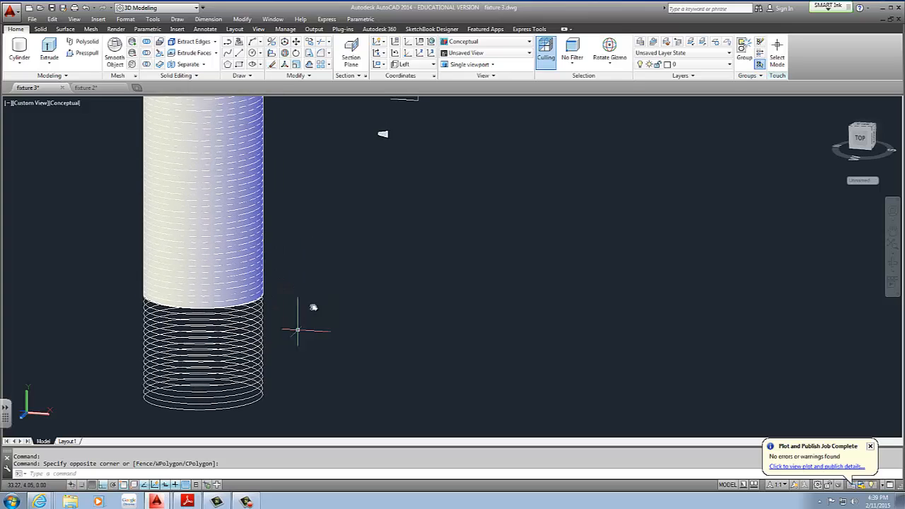
{"action": "scroll", "coordinate": [292, 236], "scroll_direction": "down", "scroll_amount": 5}
{"action": "middle_click_drag", "start_coordinate": [284, 219], "coordinate": [240, 246]}
{"action": "middle_click_drag", "start_coordinate": [224, 277], "coordinate": [256, 253]}
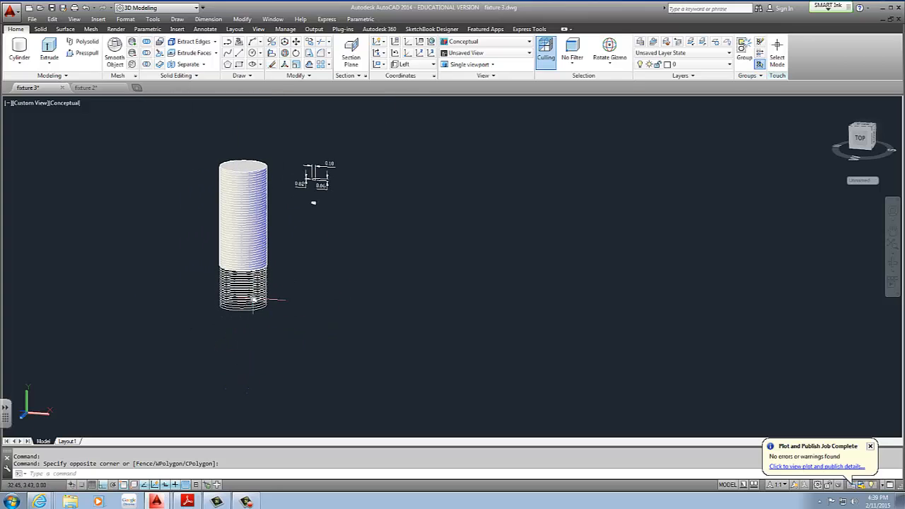
{"action": "scroll", "coordinate": [281, 214], "scroll_direction": "up", "scroll_amount": 3}
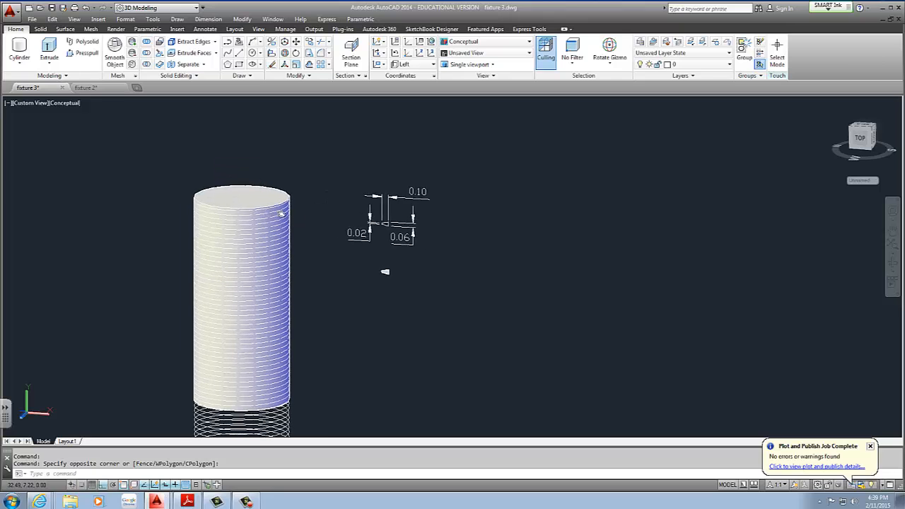
{"action": "middle_click_drag", "start_coordinate": [281, 213], "coordinate": [296, 218]}
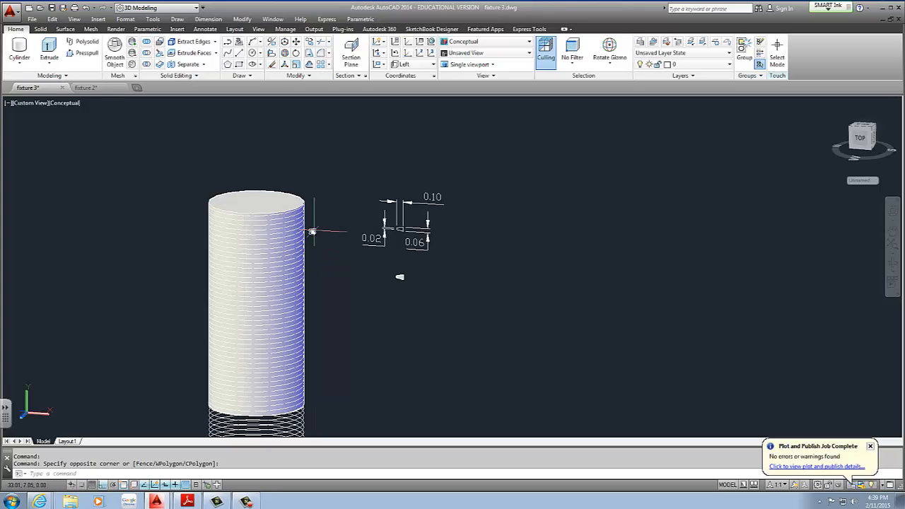
{"action": "scroll", "coordinate": [313, 209], "scroll_direction": "up", "scroll_amount": 5}
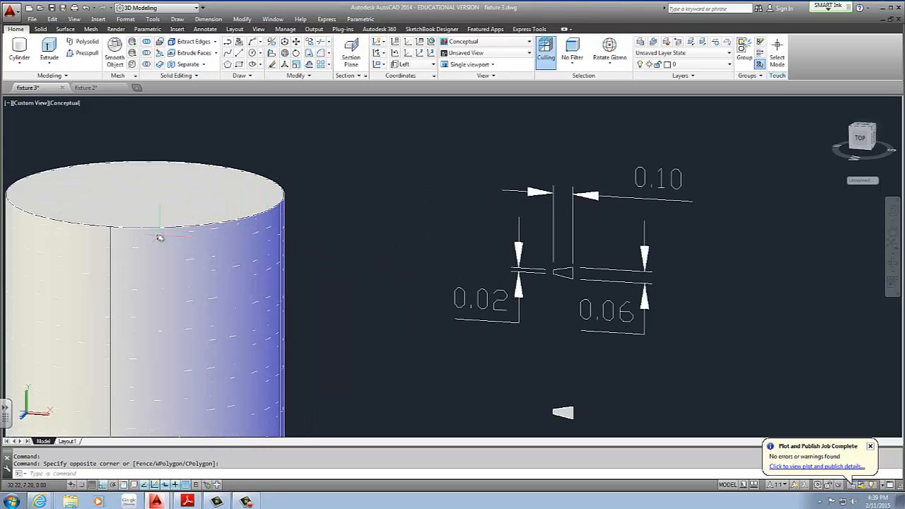
{"action": "key", "text": "Escape"}
{"action": "key", "text": "Escape"}
{"action": "middle_click_drag", "start_coordinate": [485, 319], "coordinate": [389, 259]}
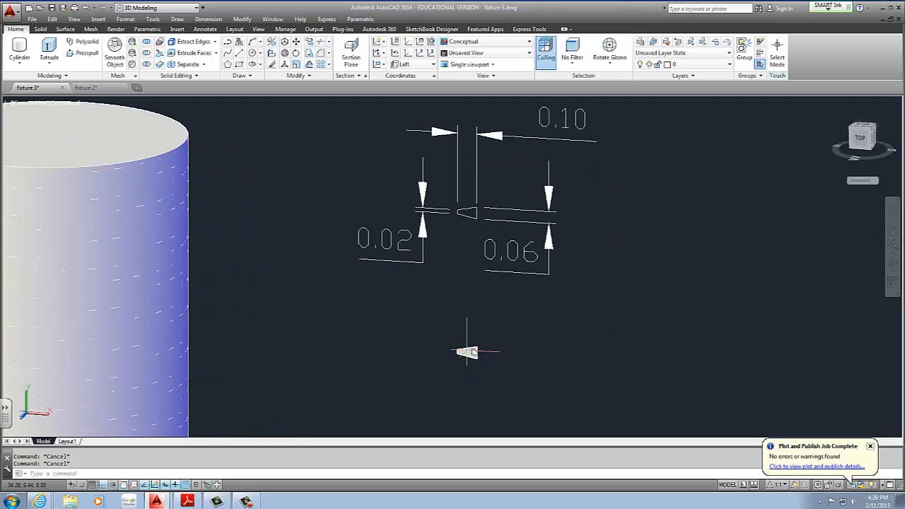
{"action": "middle_click_drag", "start_coordinate": [474, 351], "coordinate": [488, 321]}
{"action": "scroll", "coordinate": [507, 299], "scroll_direction": "up", "scroll_amount": 3}
{"action": "scroll", "coordinate": [495, 311], "scroll_direction": "down", "scroll_amount": 6}
{"action": "scroll", "coordinate": [372, 225], "scroll_direction": "up", "scroll_amount": 3}
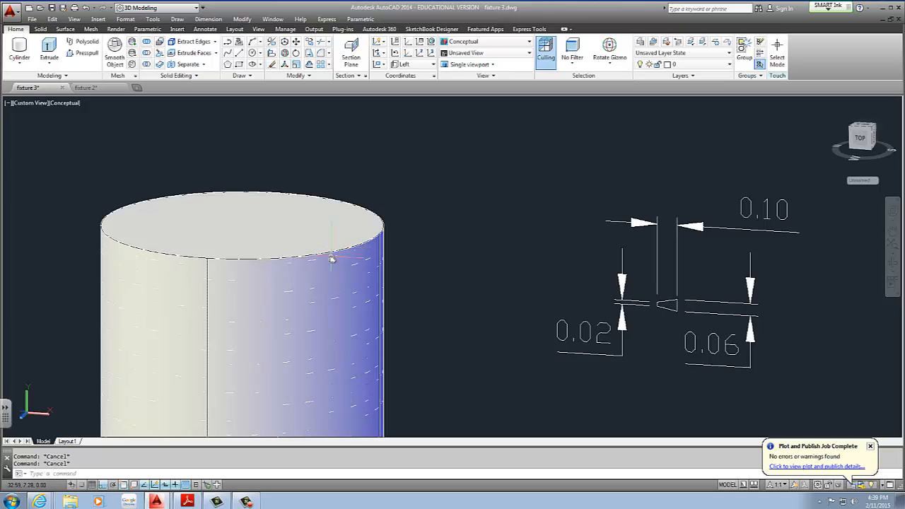
Select the helix by its overhang below the cylinder and assign it to the DIM layer
{"action": "left_click", "coordinate": [331, 262]}
{"action": "scroll", "coordinate": [331, 262], "scroll_direction": "down", "scroll_amount": 5}
{"action": "left_click", "coordinate": [399, 361]}
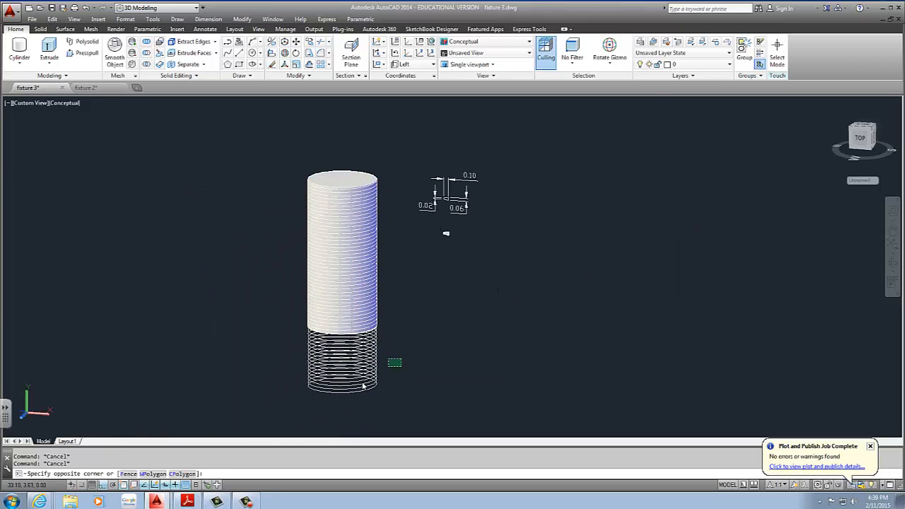
{"action": "left_click", "coordinate": [682, 64]}
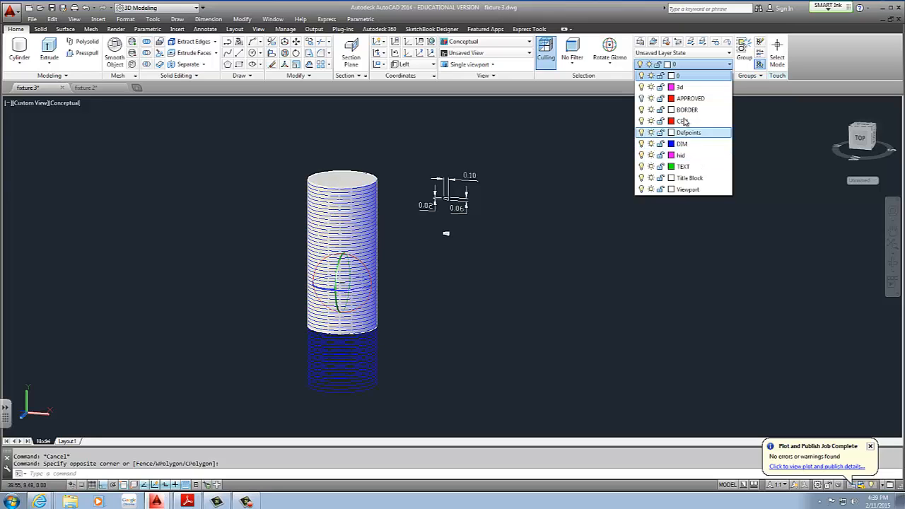
{"action": "left_click", "coordinate": [682, 144]}
{"action": "key", "text": "Escape"}
Select the helix and examine from several angles where it starts on the cylinder's top edge
{"action": "scroll", "coordinate": [321, 253], "scroll_direction": "up", "scroll_amount": 5}
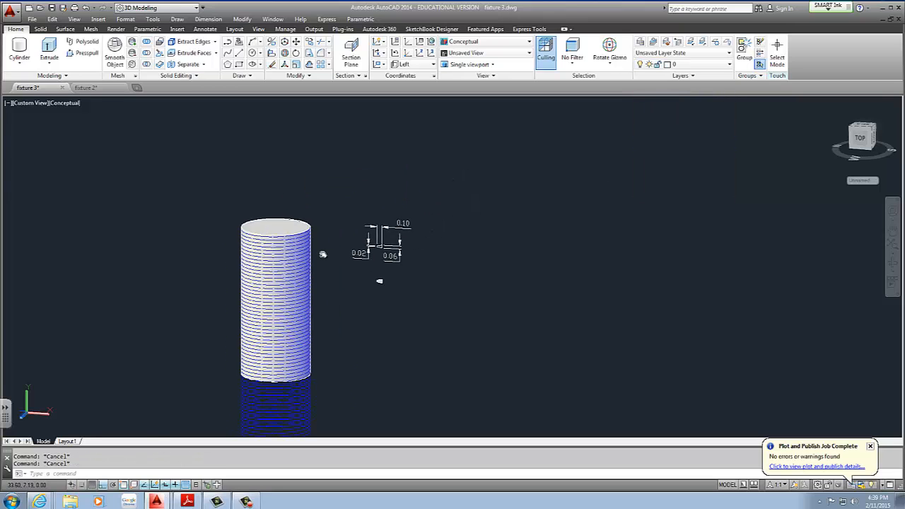
{"action": "scroll", "coordinate": [297, 233], "scroll_direction": "up", "scroll_amount": 3}
{"action": "scroll", "coordinate": [293, 225], "scroll_direction": "down", "scroll_amount": 2}
{"action": "middle_click_drag", "start_coordinate": [298, 233], "coordinate": [281, 252], "text": "shift"}
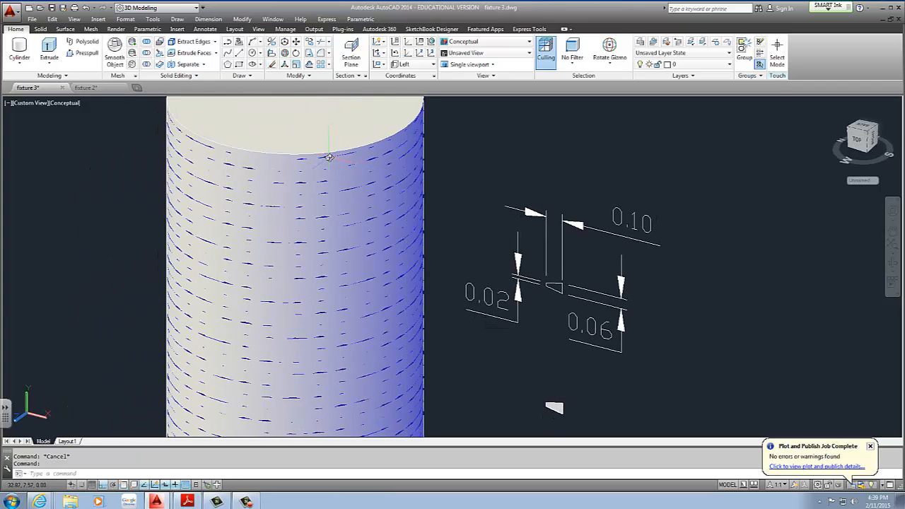
{"action": "left_click", "coordinate": [328, 158]}
{"action": "middle_click_drag", "start_coordinate": [388, 157], "coordinate": [366, 248]}
{"action": "mouse_move", "coordinate": [402, 193]}
{"action": "middle_mouse_down", "text": "shift"}
{"action": "mouse_move", "coordinate": [367, 171]}
{"action": "mouse_move", "coordinate": [393, 201]}
{"action": "middle_mouse_up", "text": "shift"}
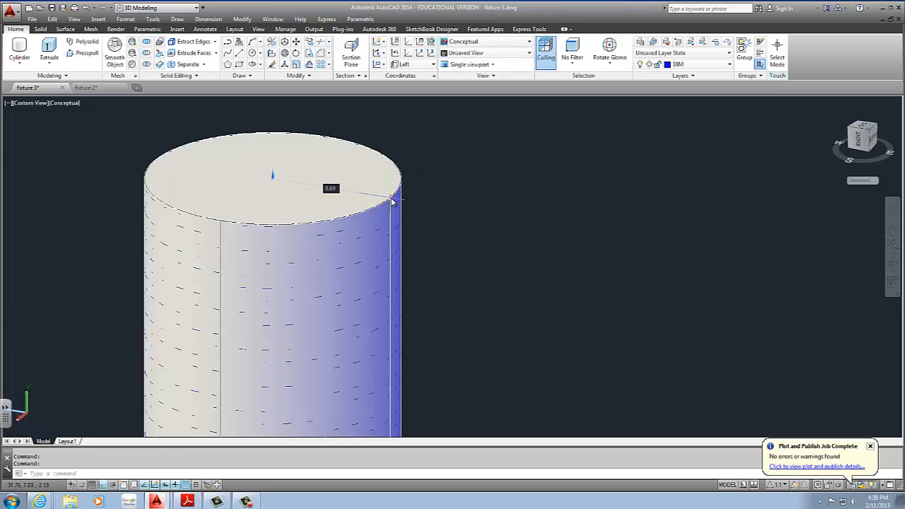
{"action": "scroll", "coordinate": [500, 256], "scroll_direction": "down", "scroll_amount": 4}
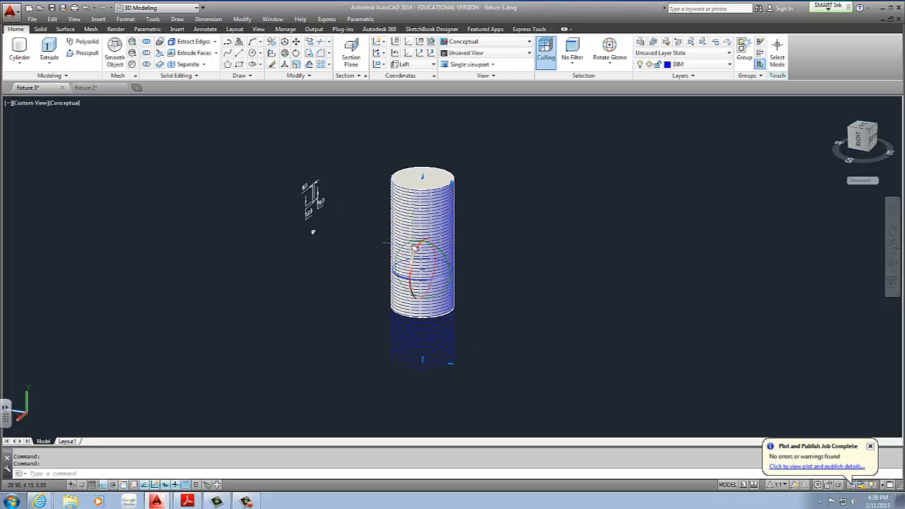
{"action": "middle_click_drag", "start_coordinate": [490, 211], "coordinate": [430, 212], "text": "shift"}
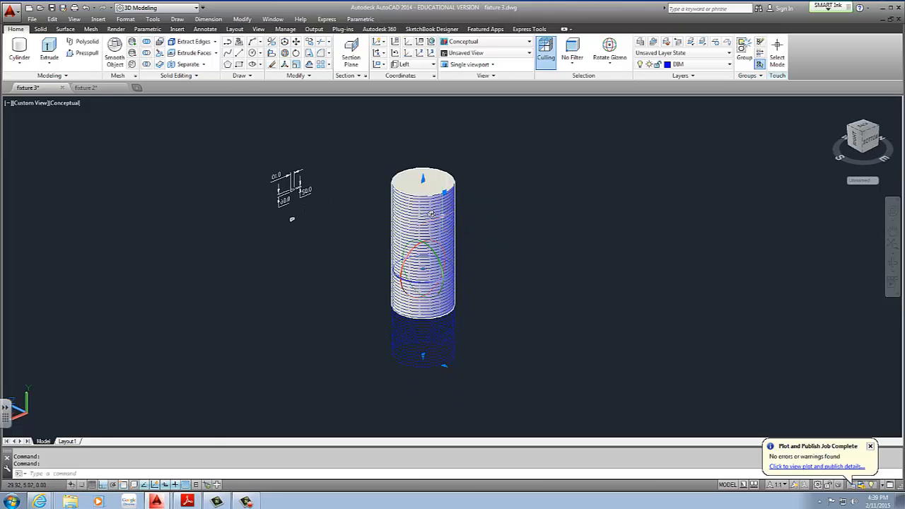
Move the small tapered region by its wide edge onto the helix's starting point on the cylinder's top edge
{"action": "key", "text": "Escape"}
{"action": "key", "text": "Escape"}
{"action": "scroll", "coordinate": [295, 221], "scroll_direction": "up", "scroll_amount": 4}
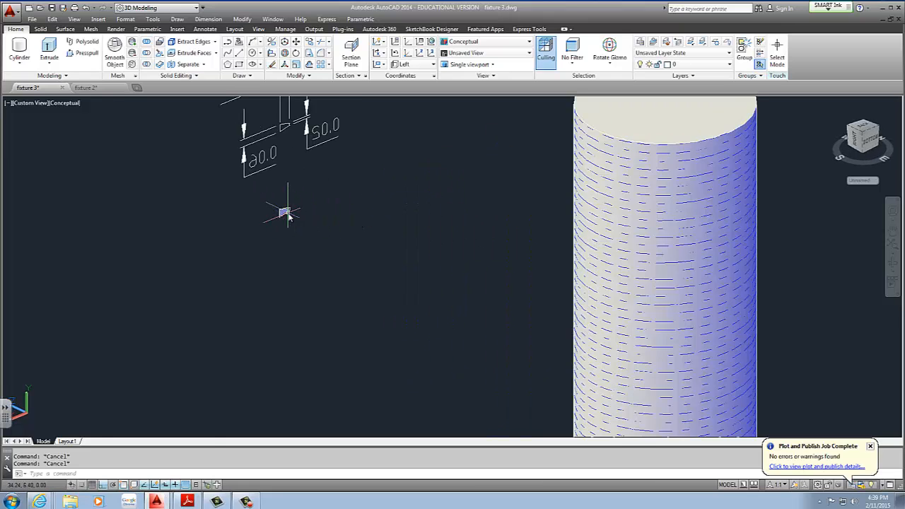
{"action": "left_click", "coordinate": [301, 200]}
{"action": "left_click", "coordinate": [267, 239]}
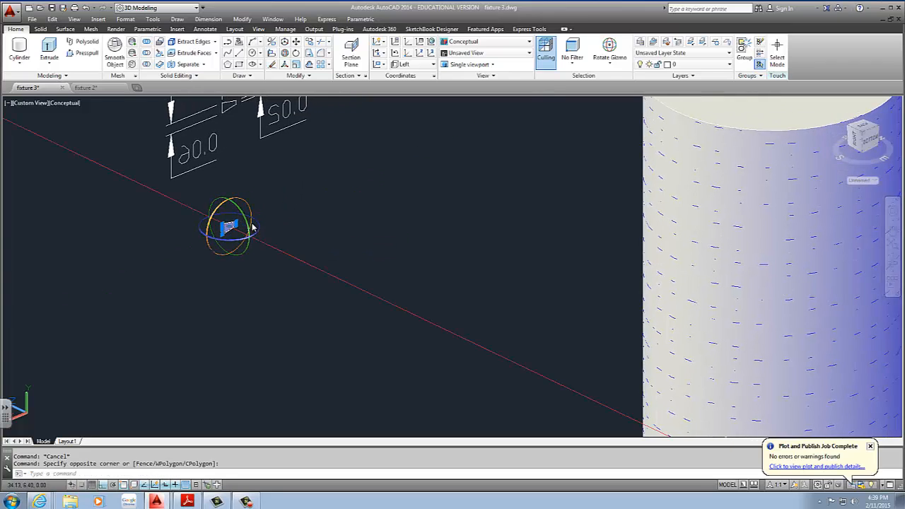
{"action": "scroll", "coordinate": [233, 225], "scroll_direction": "up", "scroll_amount": 2}
{"action": "type", "text": "m"}
{"action": "key", "text": "Return"}
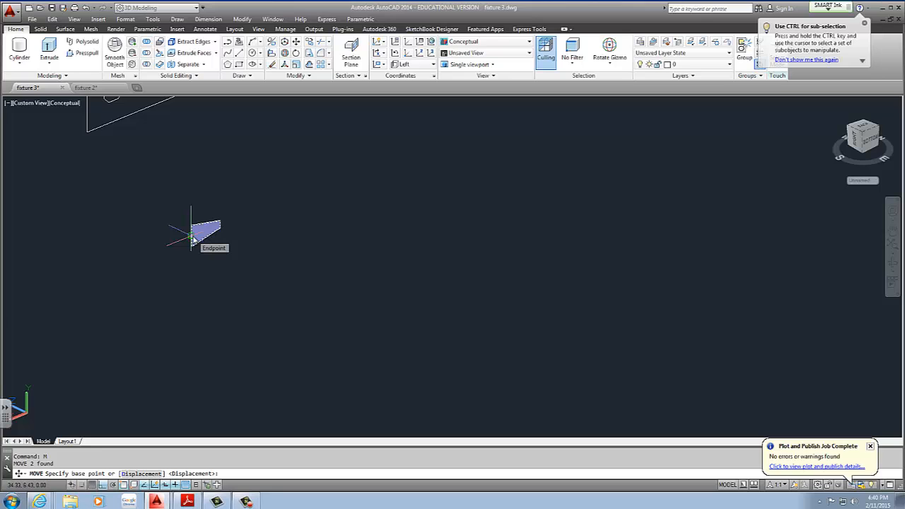
{"action": "left_click", "coordinate": [192, 238]}
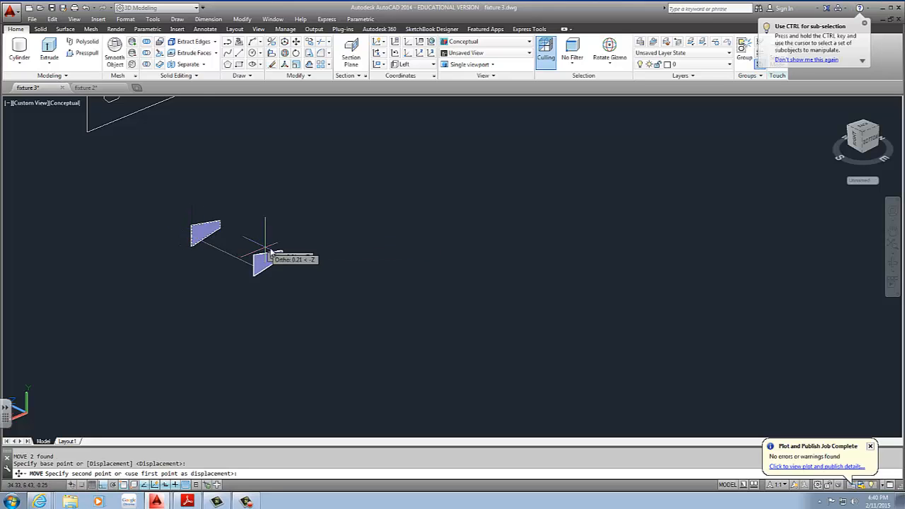
{"action": "scroll", "coordinate": [273, 258], "scroll_direction": "down", "scroll_amount": 5}
{"action": "scroll", "coordinate": [425, 176], "scroll_direction": "up", "scroll_amount": 3}
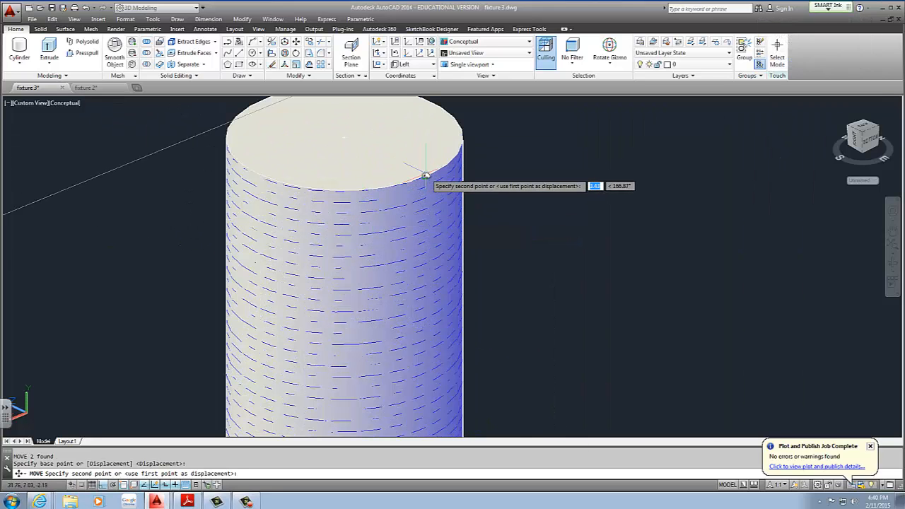
{"action": "left_click", "coordinate": [427, 175]}
Rotate the tapered region about the vertical axis so its narrow end points into the cylinder
{"action": "scroll", "coordinate": [429, 176], "scroll_direction": "up", "scroll_amount": 3}
{"action": "left_click", "coordinate": [434, 178]}
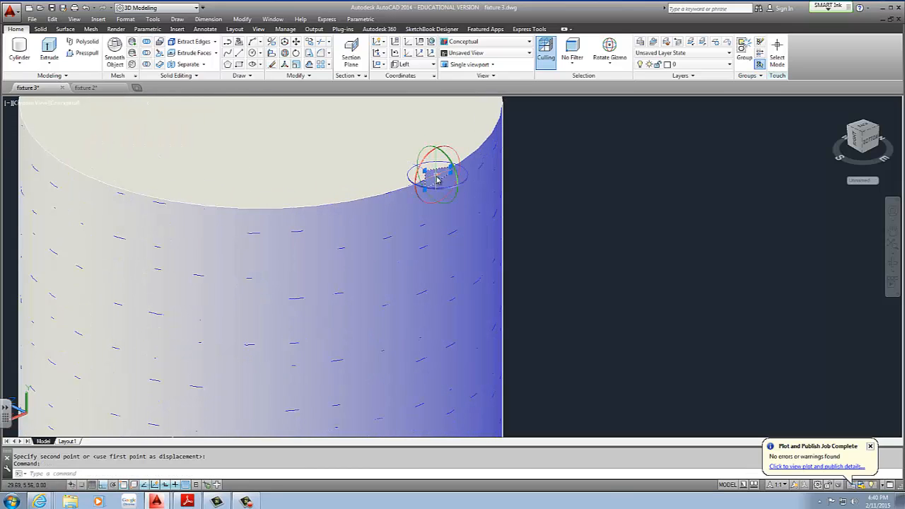
{"action": "left_click", "coordinate": [442, 192]}
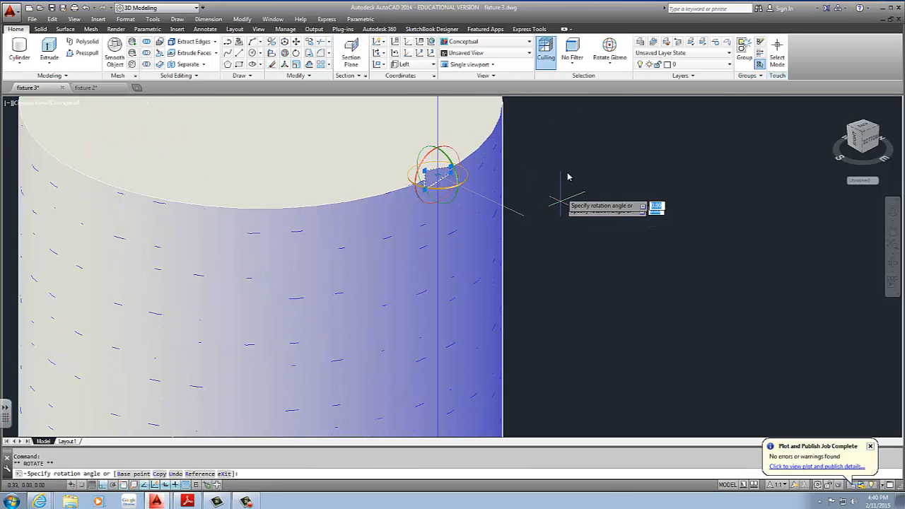
{"action": "key", "text": "Escape"}
Move the rotated region from the midpoint of its wide edge back onto the helix's starting point
{"action": "scroll", "coordinate": [451, 185], "scroll_direction": "up", "scroll_amount": 3}
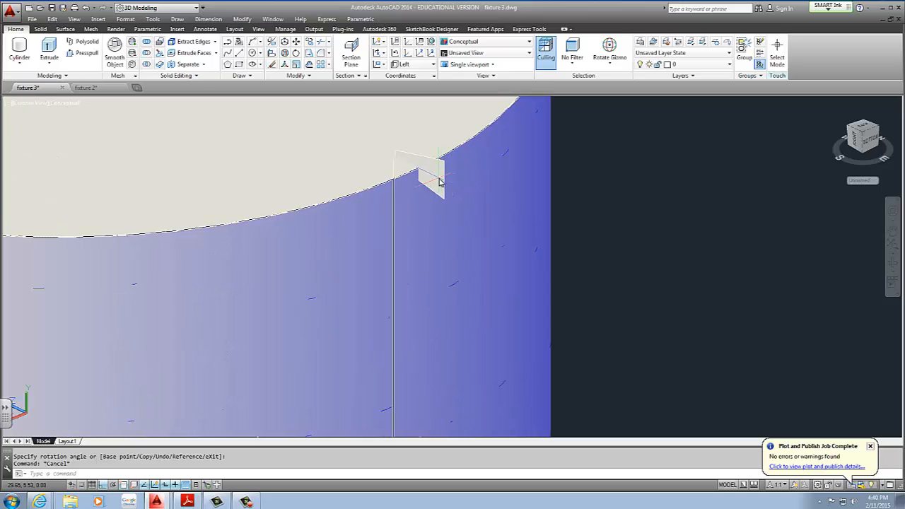
{"action": "type", "text": "m"}
{"action": "key", "text": "Return"}
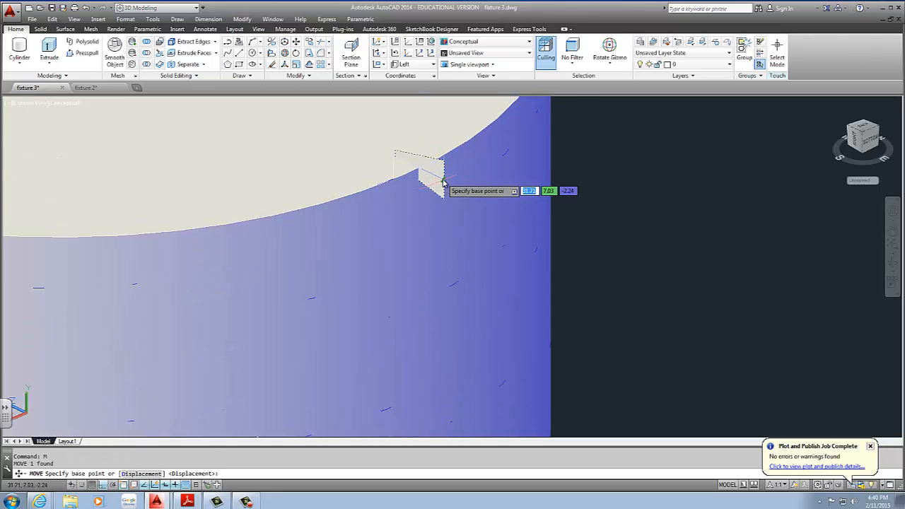
{"action": "left_click", "coordinate": [393, 178]}
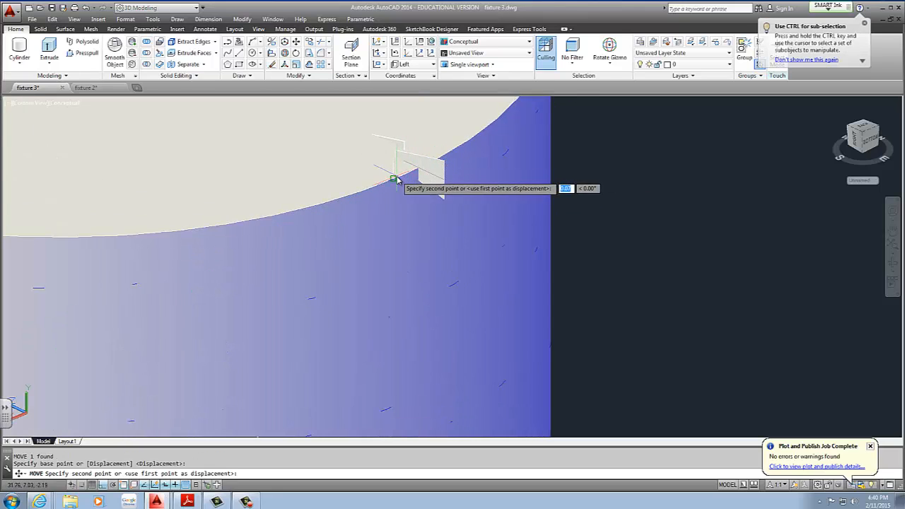
{"action": "key", "text": "Escape"}
Examine the tapered region's position on the cylinder's top edge from a different angle
{"action": "scroll", "coordinate": [415, 187], "scroll_direction": "down", "scroll_amount": 3}
{"action": "middle_click_drag", "start_coordinate": [416, 187], "coordinate": [394, 176], "text": "shift"}
{"action": "scroll", "coordinate": [292, 169], "scroll_direction": "down", "scroll_amount": 3}
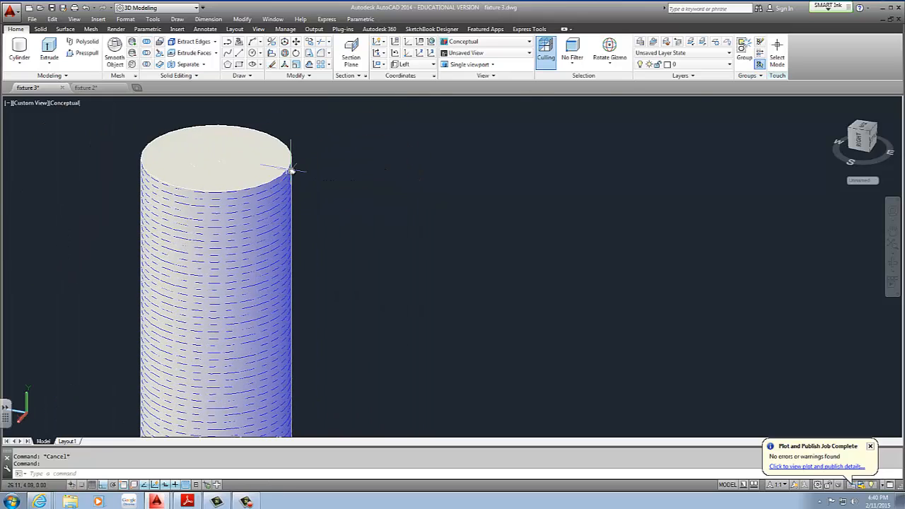
{"action": "scroll", "coordinate": [297, 180], "scroll_direction": "up", "scroll_amount": 5}
{"action": "middle_click_drag", "start_coordinate": [302, 194], "coordinate": [373, 215]}
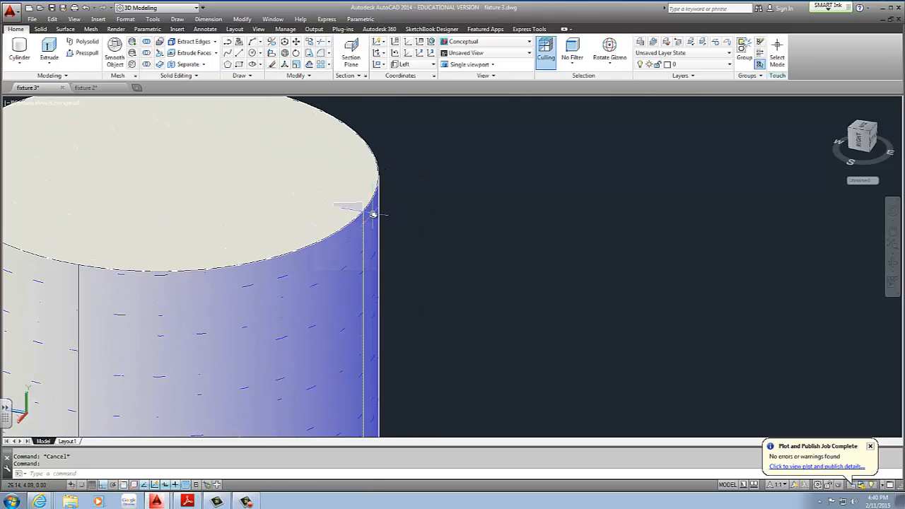
{"action": "scroll", "coordinate": [374, 214], "scroll_direction": "down", "scroll_amount": 5}
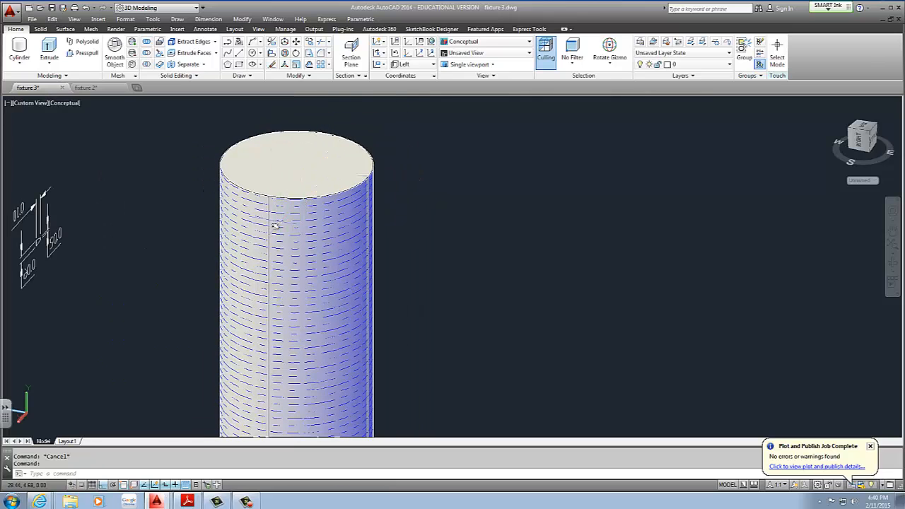
{"action": "mouse_move", "coordinate": [275, 226]}
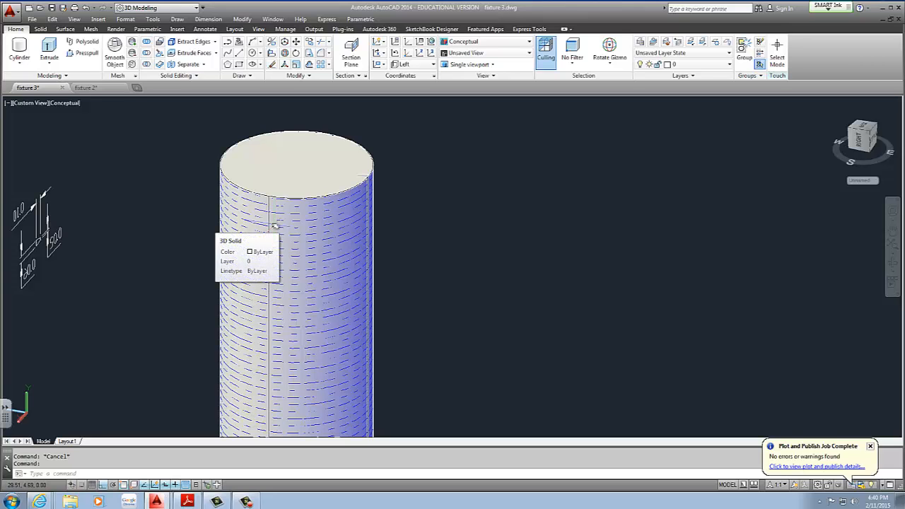
{"action": "scroll", "coordinate": [400, 189], "scroll_direction": "up", "scroll_amount": 3}
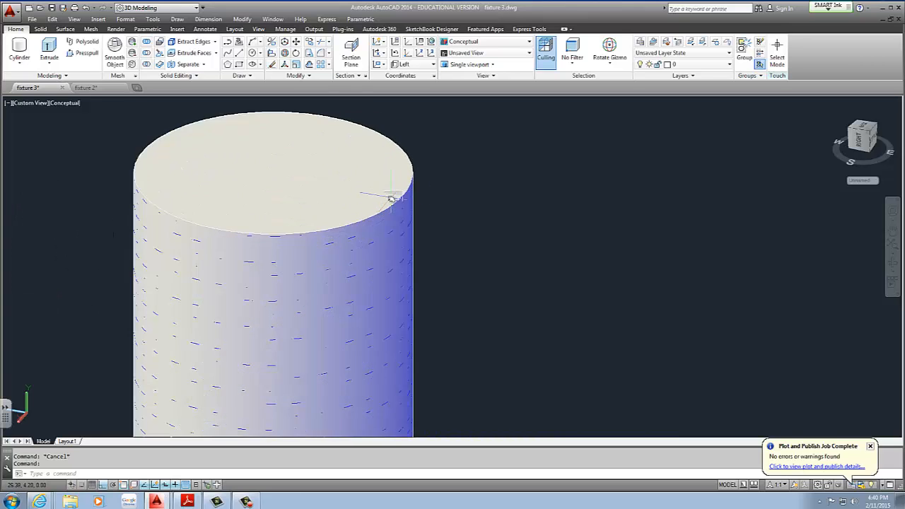
{"action": "middle_click_drag", "start_coordinate": [393, 190], "coordinate": [410, 174]}
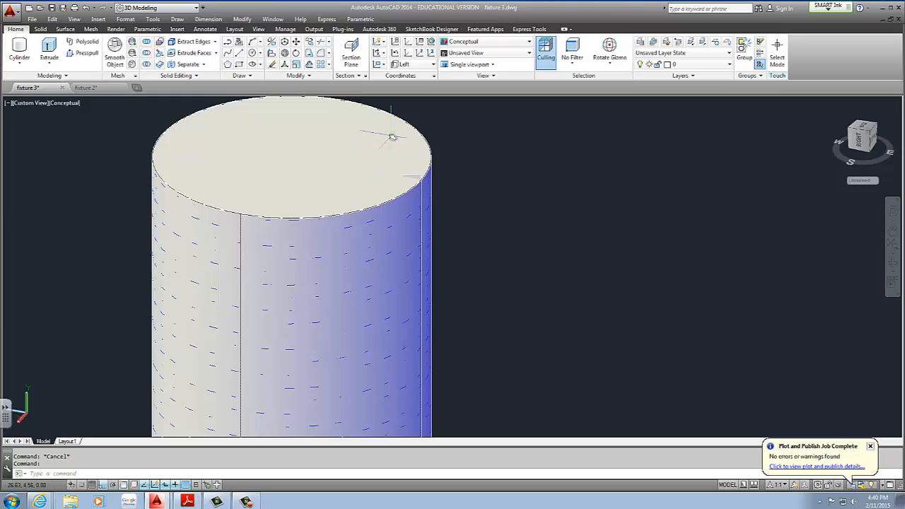
Try to sweep the tapered region as a solid along the helix, picking the path by its overhang below the cylinder
{"action": "left_click", "coordinate": [41, 30]}
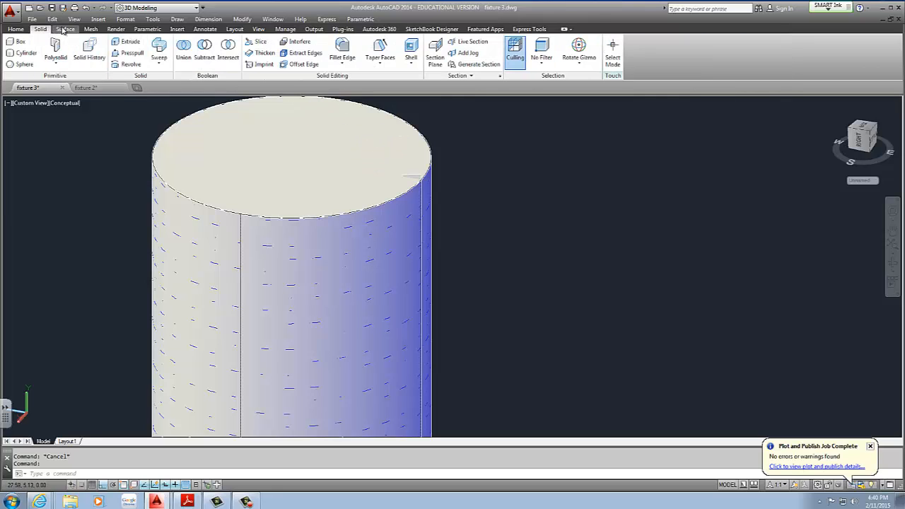
{"action": "left_click", "coordinate": [64, 30]}
{"action": "left_click", "coordinate": [17, 30]}
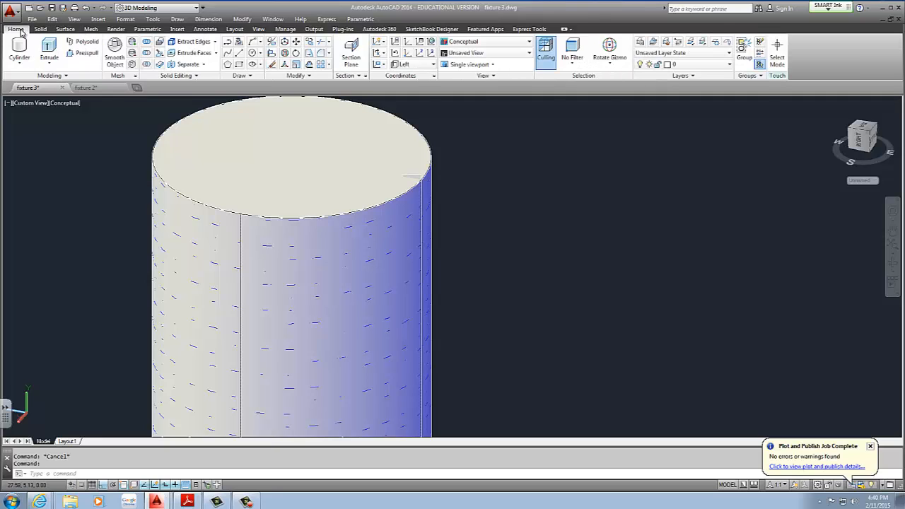
{"action": "left_click", "coordinate": [48, 66]}
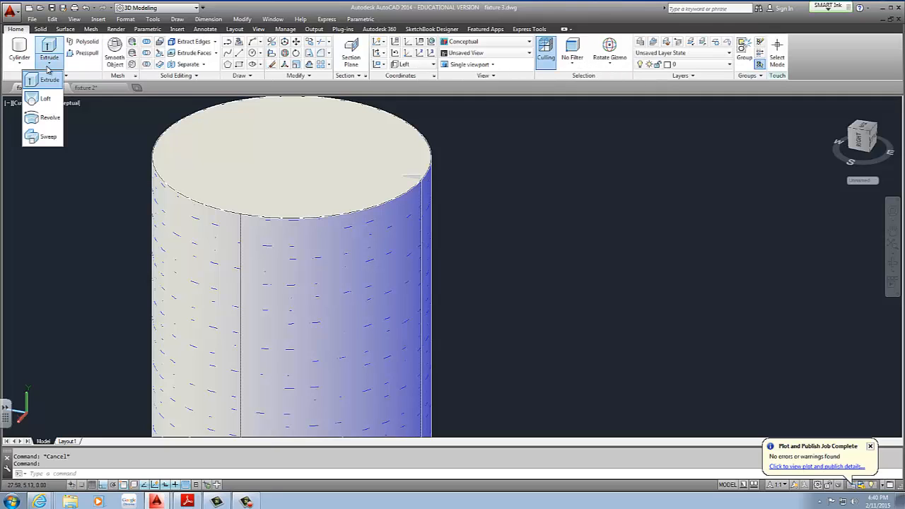
{"action": "left_click", "coordinate": [49, 137]}
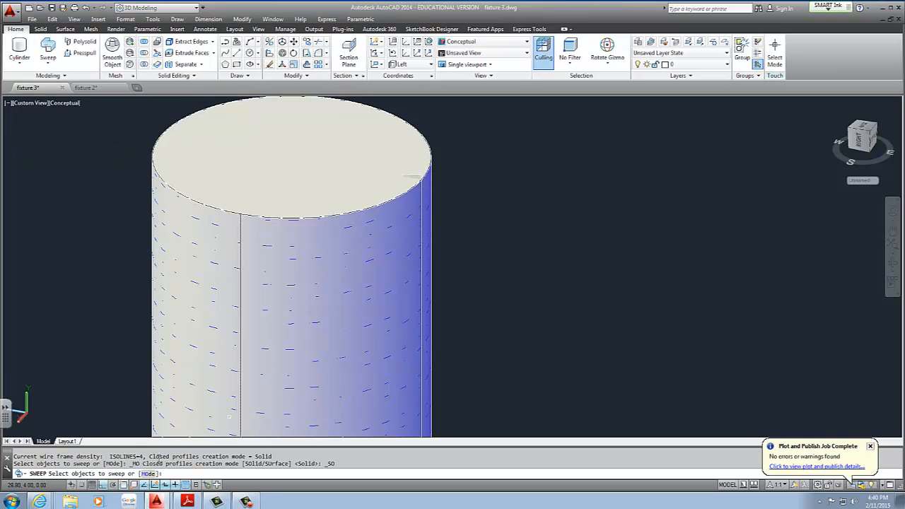
{"action": "scroll", "coordinate": [439, 167], "scroll_direction": "up", "scroll_amount": 5}
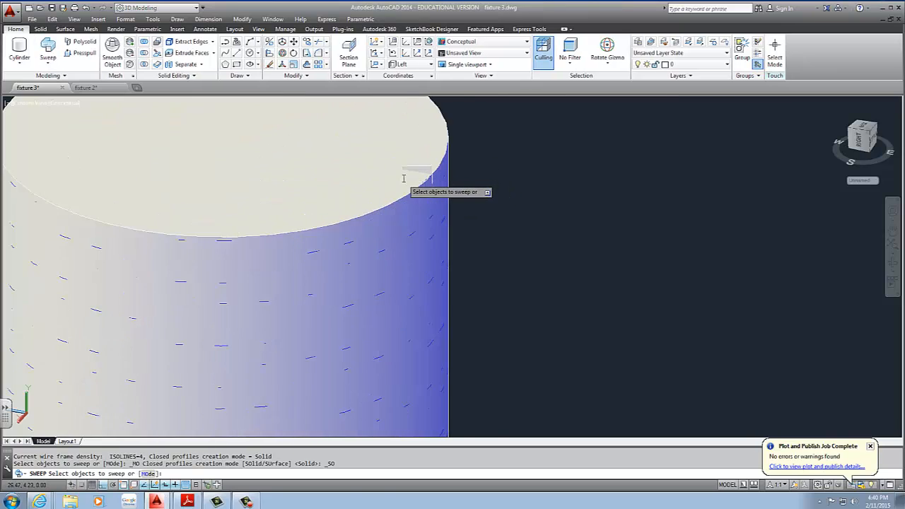
{"action": "left_click", "coordinate": [443, 164]}
{"action": "scroll", "coordinate": [431, 184], "scroll_direction": "down", "scroll_amount": 5}
{"action": "key", "text": "Return"}
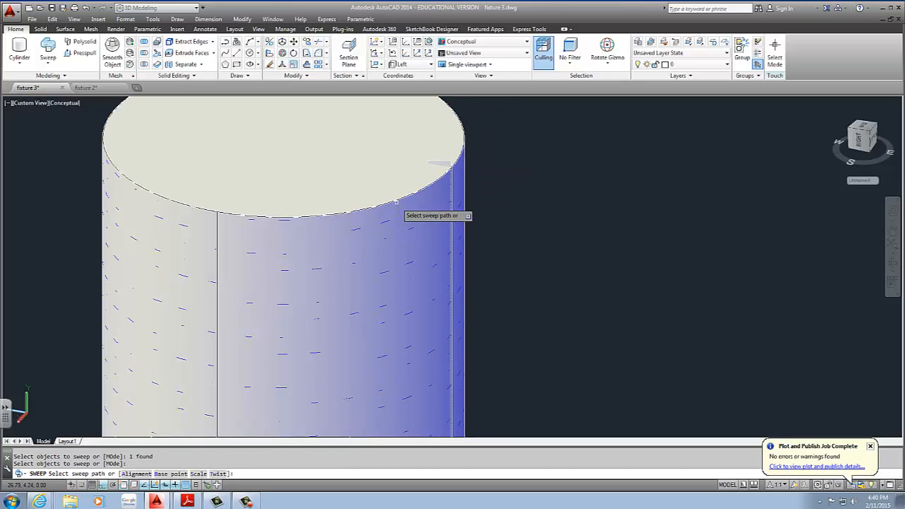
{"action": "scroll", "coordinate": [424, 269], "scroll_direction": "down", "scroll_amount": 3}
{"action": "scroll", "coordinate": [451, 288], "scroll_direction": "down", "scroll_amount": 5}
{"action": "middle_click_drag", "start_coordinate": [451, 288], "coordinate": [329, 173]}
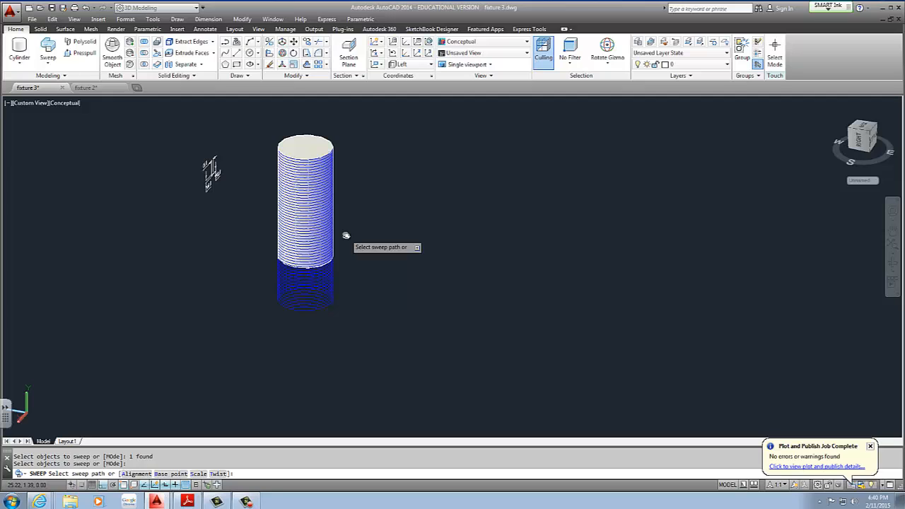
{"action": "left_click", "coordinate": [315, 285]}
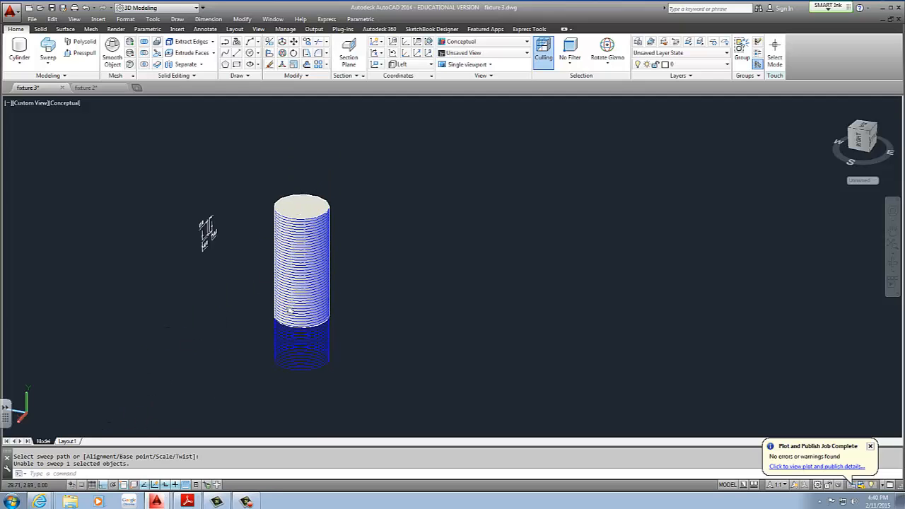
Copy the helix together with the tapered region to the empty space beside the cylinder
{"action": "scroll", "coordinate": [329, 222], "scroll_direction": "up", "scroll_amount": 6}
{"action": "scroll", "coordinate": [309, 198], "scroll_direction": "down", "scroll_amount": 5}
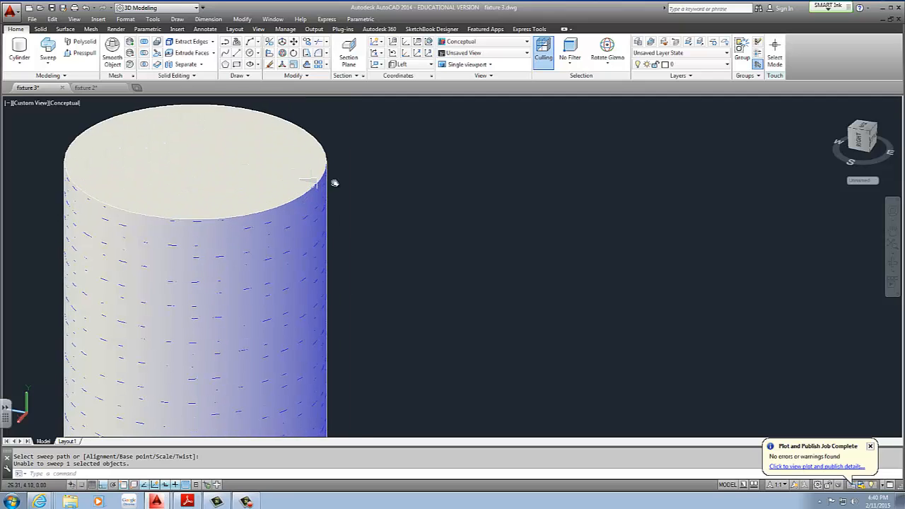
{"action": "scroll", "coordinate": [333, 182], "scroll_direction": "up", "scroll_amount": 3}
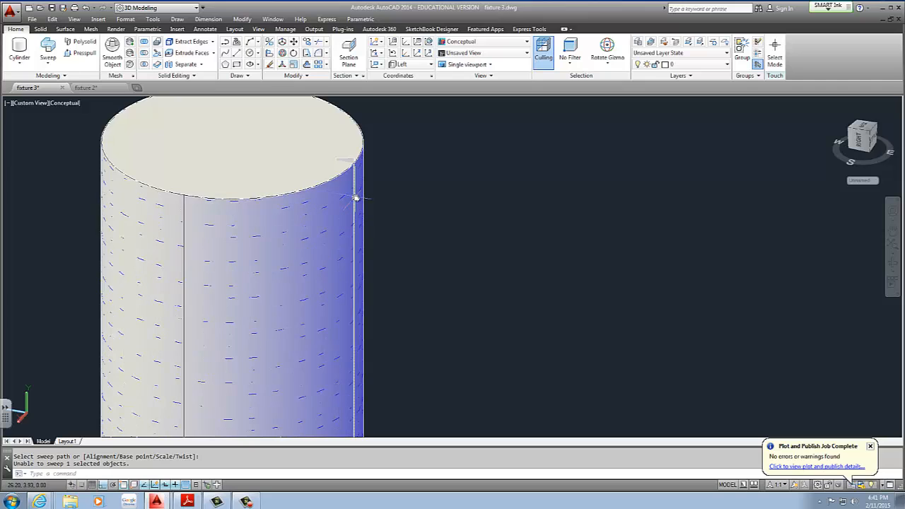
{"action": "scroll", "coordinate": [332, 188], "scroll_direction": "down", "scroll_amount": 5}
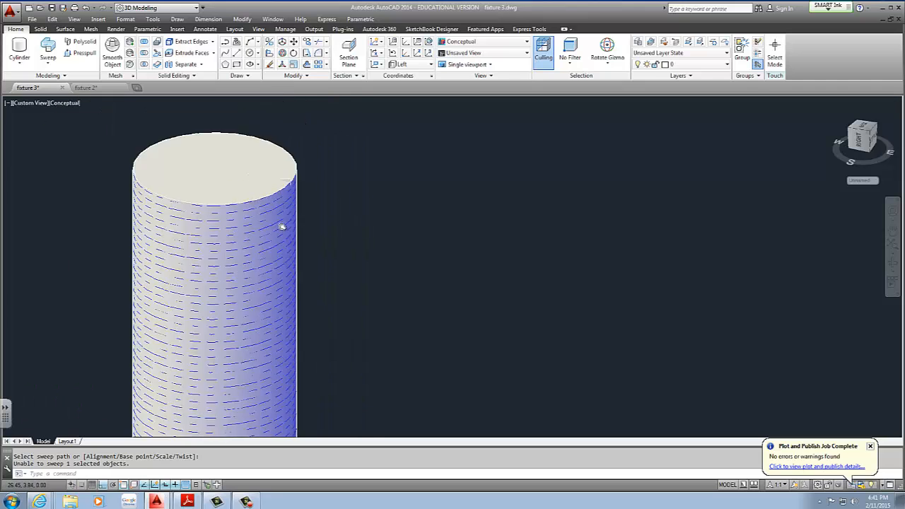
{"action": "left_click", "coordinate": [193, 192]}
{"action": "left_click", "coordinate": [313, 126]}
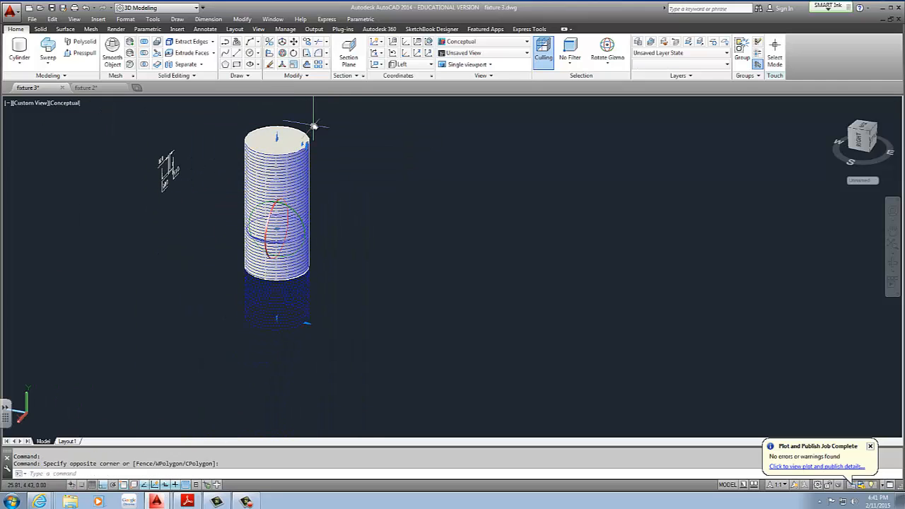
{"action": "left_click", "coordinate": [306, 43]}
{"action": "left_click", "coordinate": [309, 136]}
{"action": "left_click", "coordinate": [419, 162]}
{"action": "key", "text": "Escape"}
Copy the tapered region on the free-standing helix about 0.08 straight down to compare its height with the turn spacing
{"action": "scroll", "coordinate": [418, 163], "scroll_direction": "up", "scroll_amount": 3}
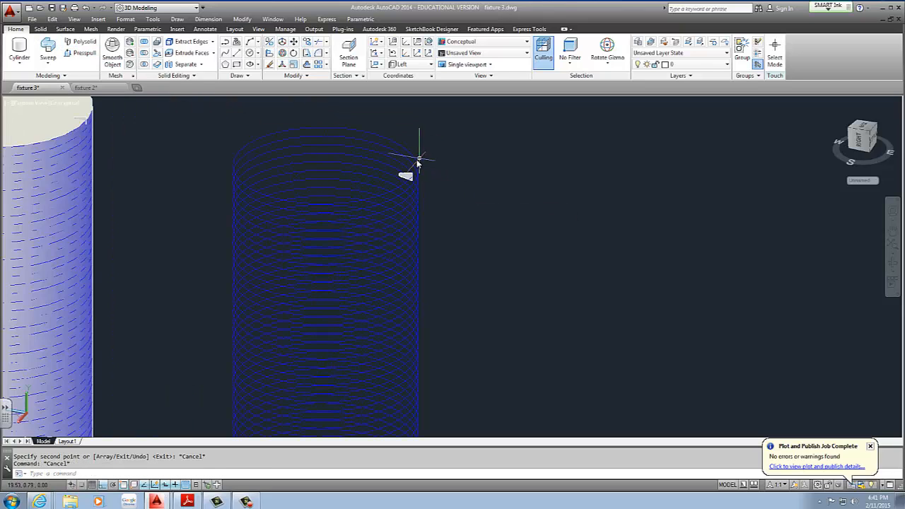
{"action": "middle_click_drag", "start_coordinate": [418, 163], "coordinate": [429, 181], "text": "shift"}
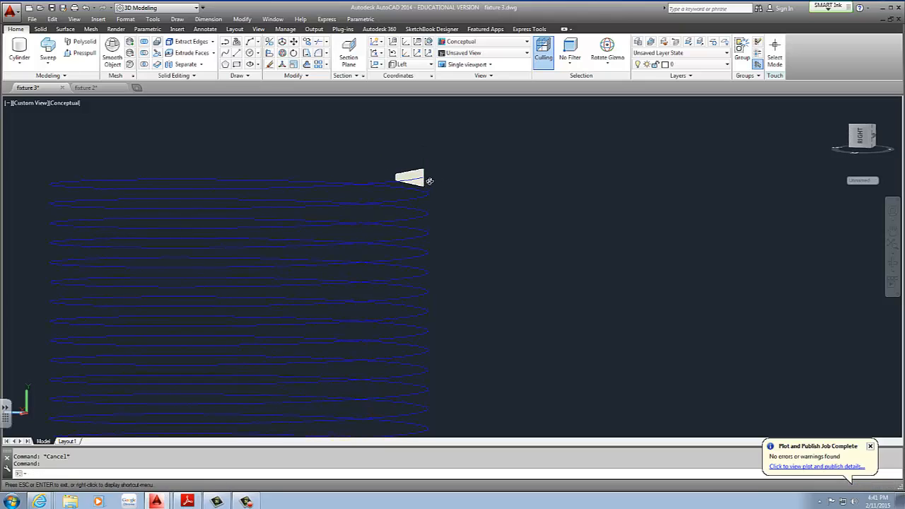
{"action": "left_click", "coordinate": [428, 188]}
{"action": "left_click", "coordinate": [420, 185]}
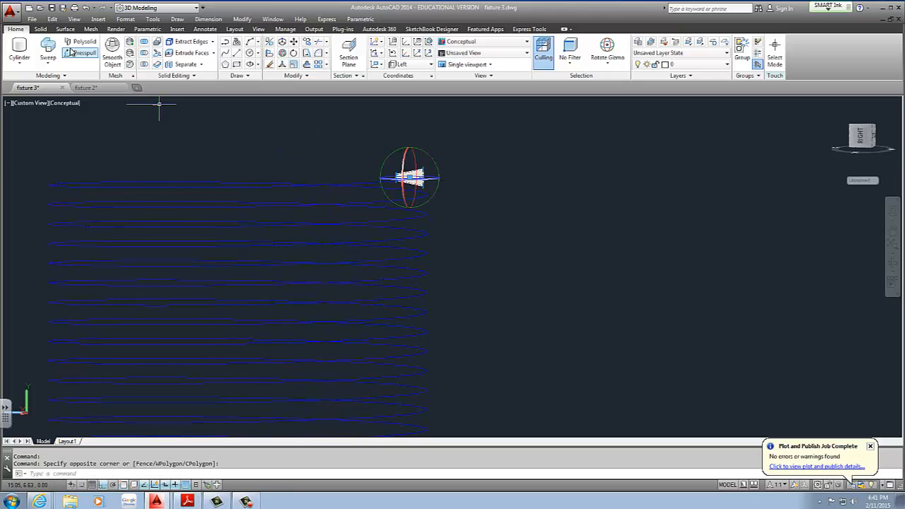
{"action": "left_click", "coordinate": [306, 43]}
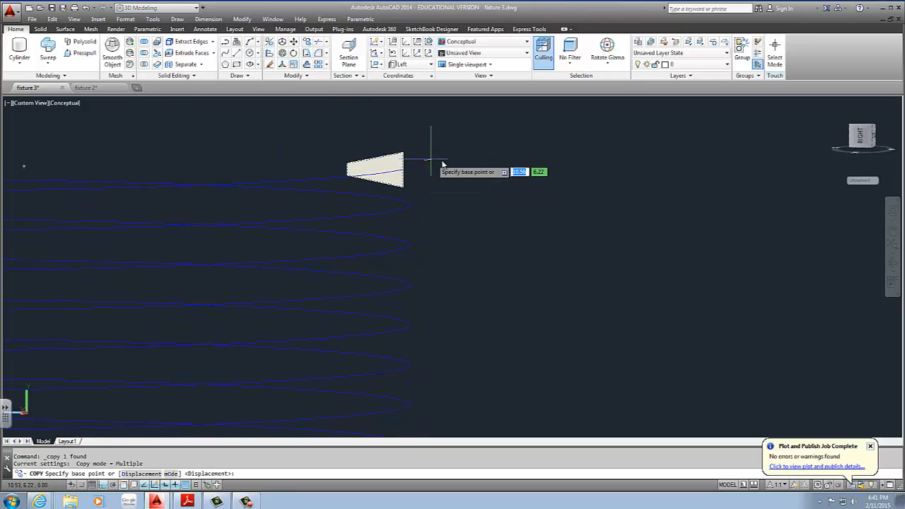
{"action": "left_click", "coordinate": [431, 159]}
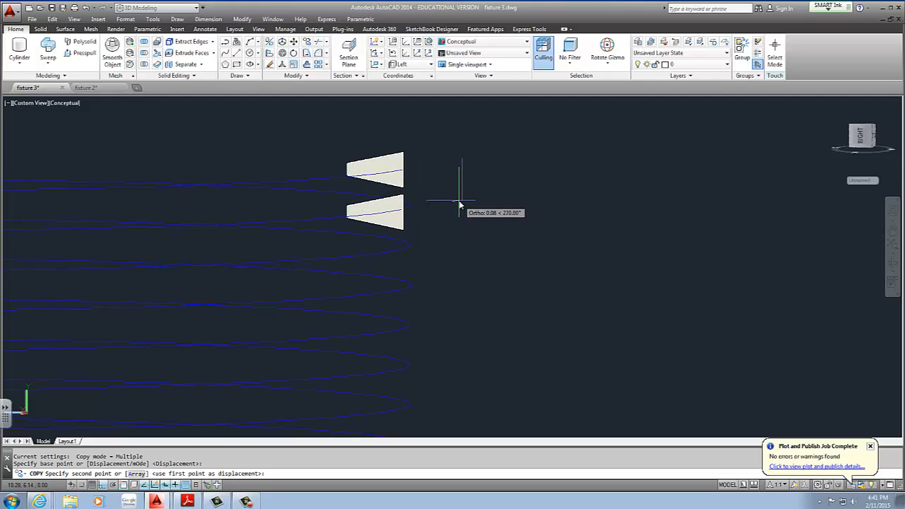
{"action": "left_click", "coordinate": [459, 204]}
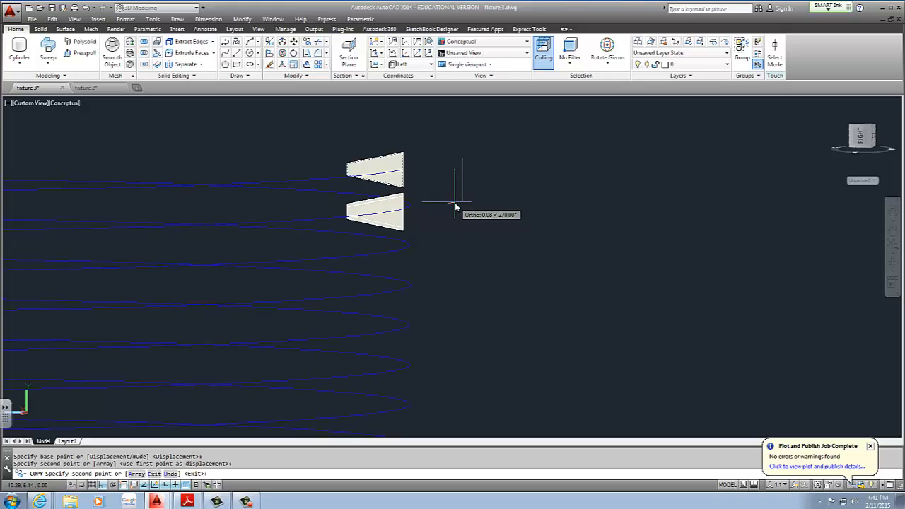
{"action": "key", "text": "Escape"}
{"action": "middle_click_drag", "start_coordinate": [436, 206], "coordinate": [479, 197], "text": "shift"}
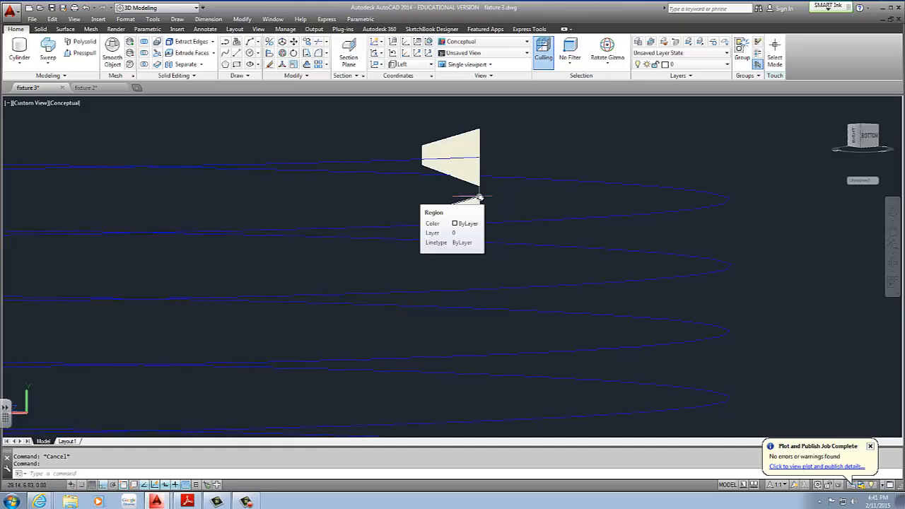
Erase both tapered regions from the free-standing helix beside the cylinder
{"action": "mouse_move", "coordinate": [481, 221]}
{"action": "middle_mouse_down", "text": "shift"}
{"action": "mouse_move", "coordinate": [462, 228]}
{"action": "mouse_move", "coordinate": [456, 218]}
{"action": "mouse_move", "coordinate": [483, 245]}
{"action": "mouse_move", "coordinate": [519, 248]}
{"action": "mouse_move", "coordinate": [523, 207]}
{"action": "mouse_move", "coordinate": [485, 218]}
{"action": "middle_mouse_up", "text": "shift"}
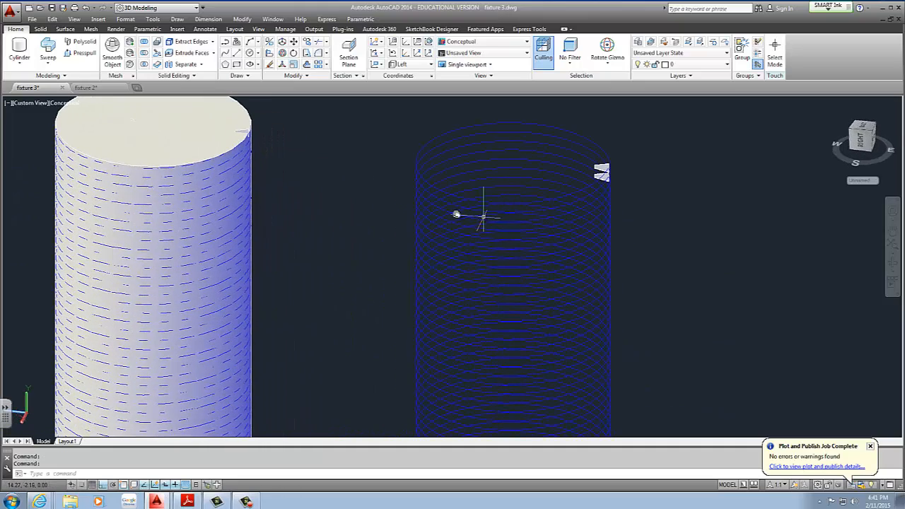
{"action": "middle_click_drag", "start_coordinate": [388, 199], "coordinate": [457, 222]}
{"action": "left_click", "coordinate": [246, 501]}
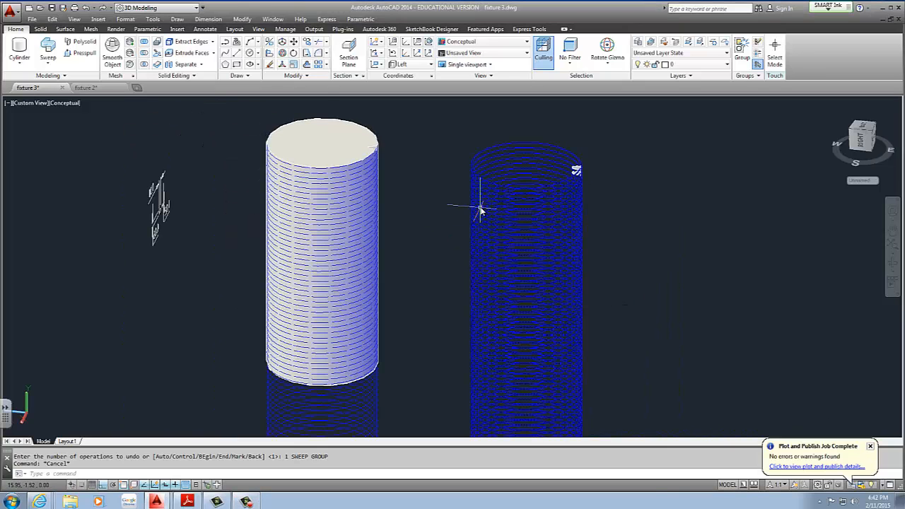
{"action": "scroll", "coordinate": [506, 203], "scroll_direction": "up", "scroll_amount": 5}
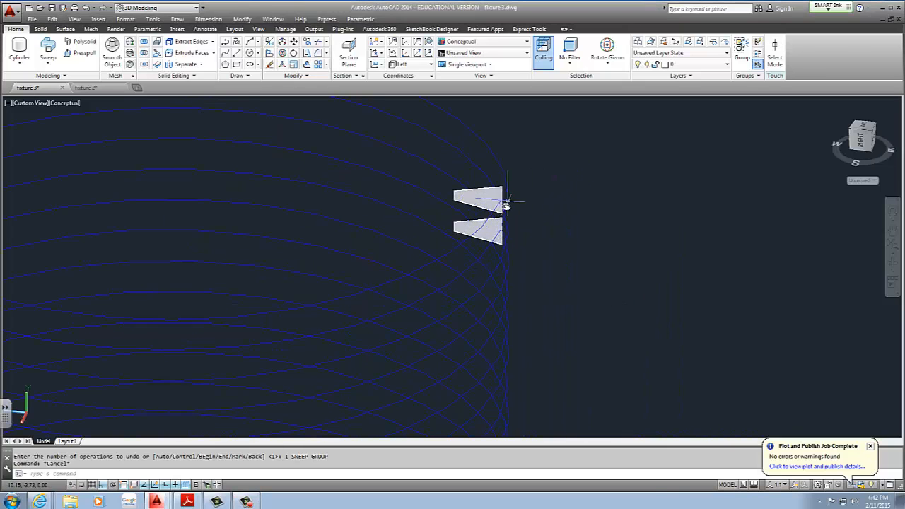
{"action": "middle_click_drag", "start_coordinate": [508, 201], "coordinate": [544, 178]}
{"action": "scroll", "coordinate": [505, 203], "scroll_direction": "up", "scroll_amount": 2}
{"action": "left_click", "coordinate": [506, 202]}
{"action": "left_click", "coordinate": [497, 158]}
{"action": "key", "text": "Delete"}
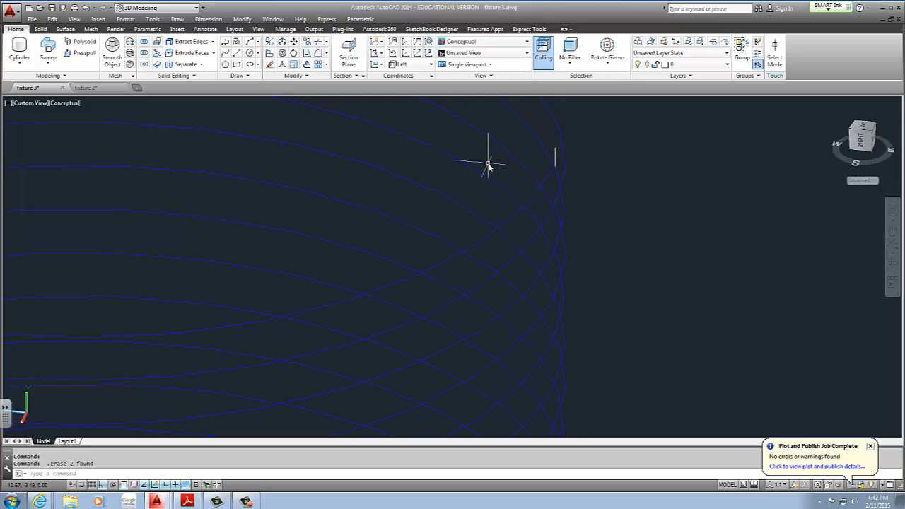
Sweep the tapered region at the cylinder's top edge along the cylinder's helix as a solid, with perpendicular alignment set to No
{"action": "scroll", "coordinate": [403, 212], "scroll_direction": "down", "scroll_amount": 5}
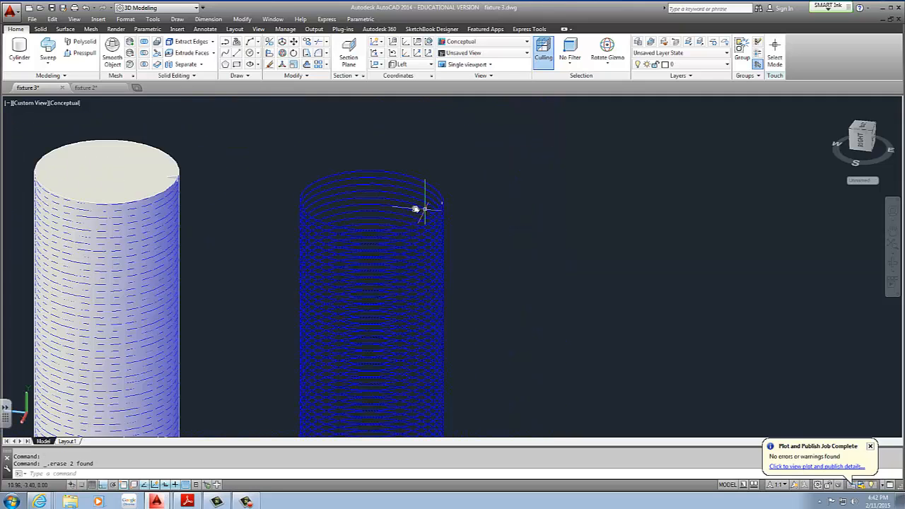
{"action": "scroll", "coordinate": [329, 210], "scroll_direction": "up", "scroll_amount": 5}
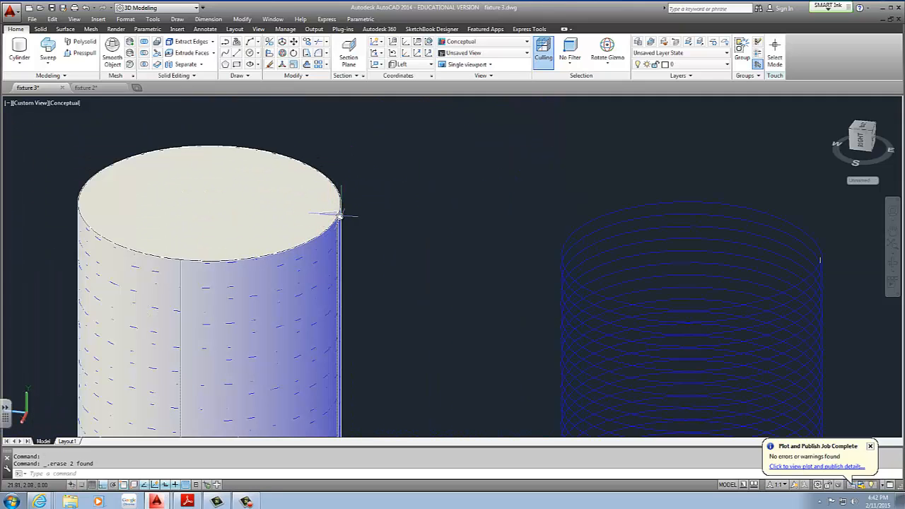
{"action": "scroll", "coordinate": [338, 214], "scroll_direction": "up", "scroll_amount": 3}
{"action": "scroll", "coordinate": [346, 219], "scroll_direction": "down", "scroll_amount": 4}
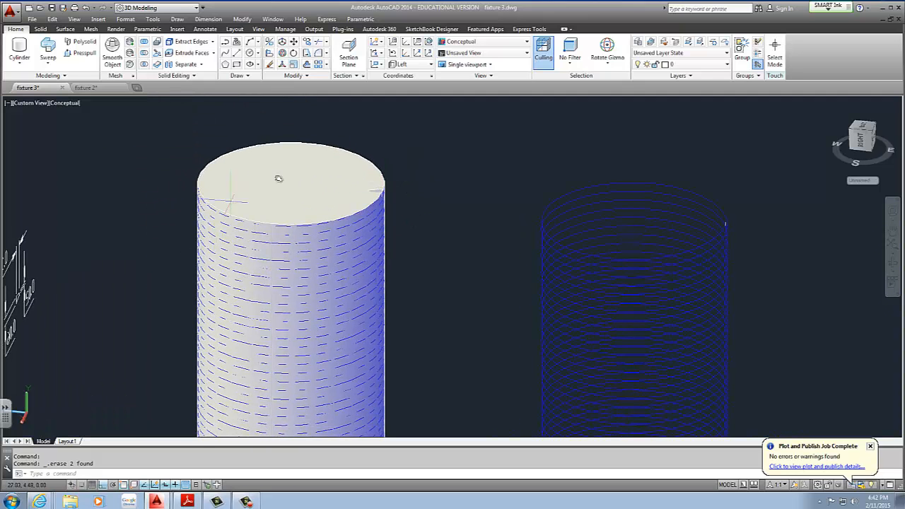
{"action": "middle_click_drag", "start_coordinate": [383, 237], "coordinate": [424, 206]}
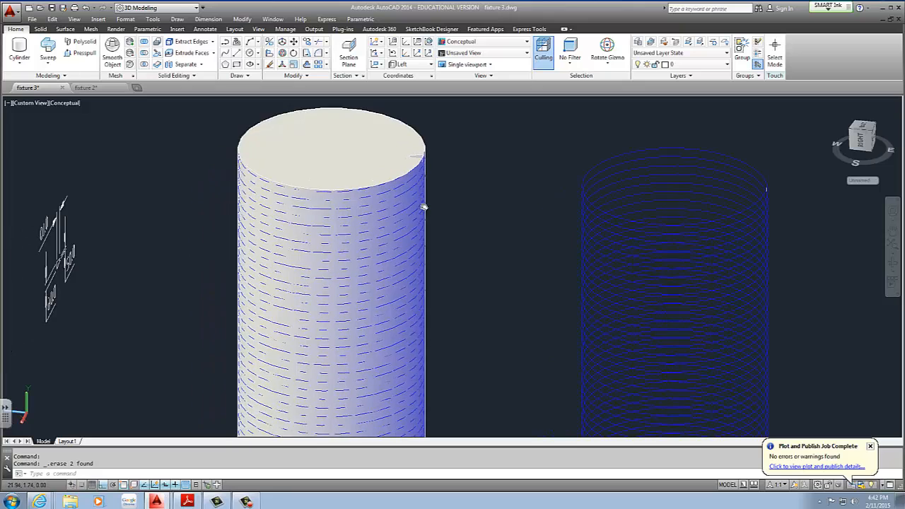
{"action": "scroll", "coordinate": [423, 207], "scroll_direction": "down", "scroll_amount": 5}
{"action": "scroll", "coordinate": [398, 187], "scroll_direction": "up", "scroll_amount": 6}
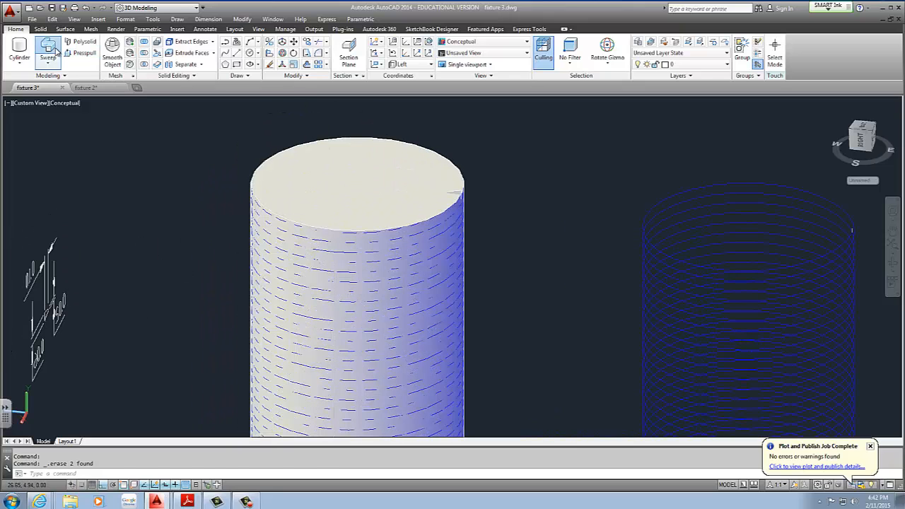
{"action": "left_click", "coordinate": [57, 51]}
{"action": "scroll", "coordinate": [470, 240], "scroll_direction": "up", "scroll_amount": 3}
{"action": "left_click", "coordinate": [430, 149]}
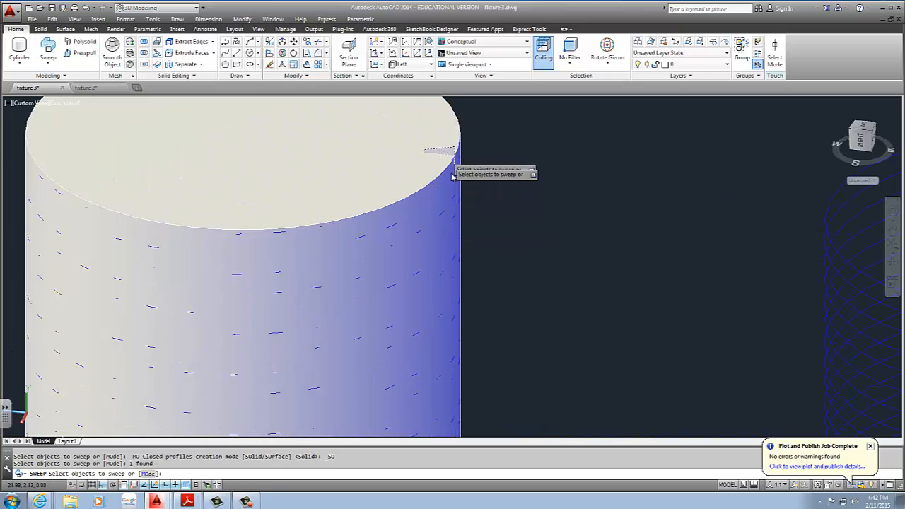
{"action": "scroll", "coordinate": [400, 176], "scroll_direction": "down", "scroll_amount": 5}
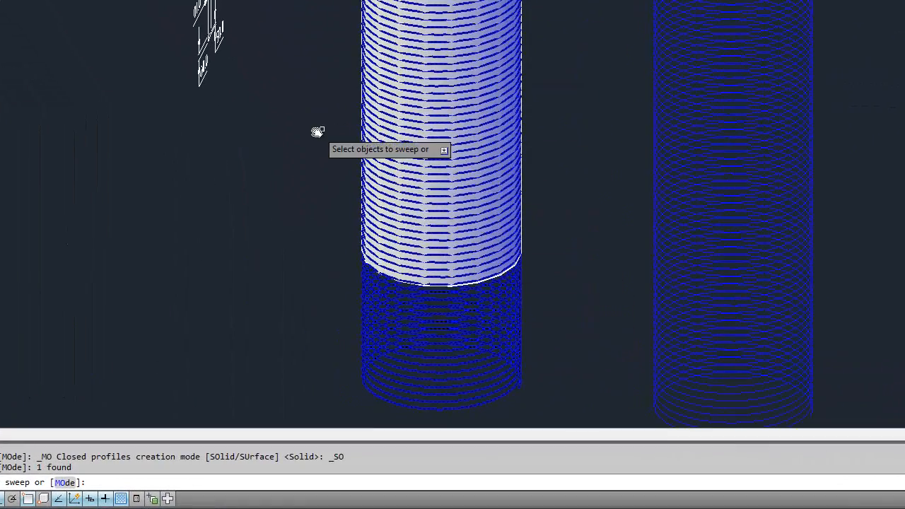
{"action": "key", "text": "Return"}
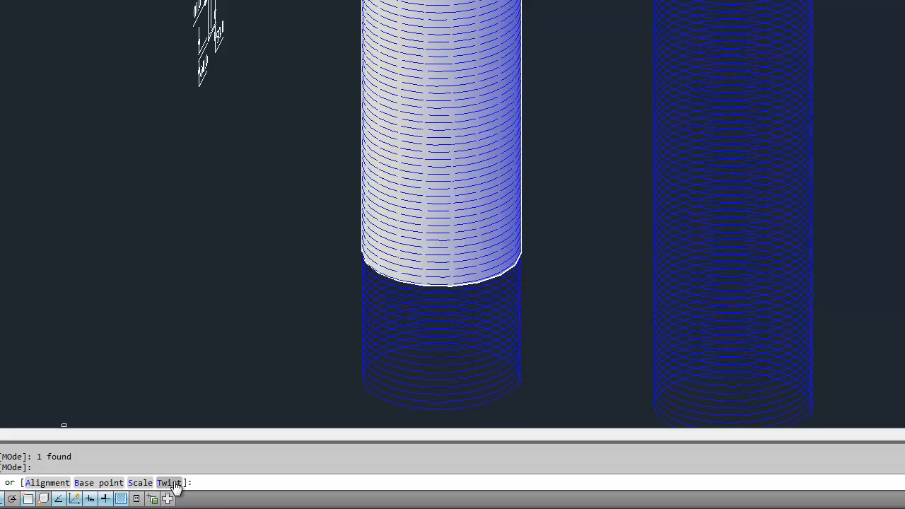
{"action": "left_click", "coordinate": [47, 483]}
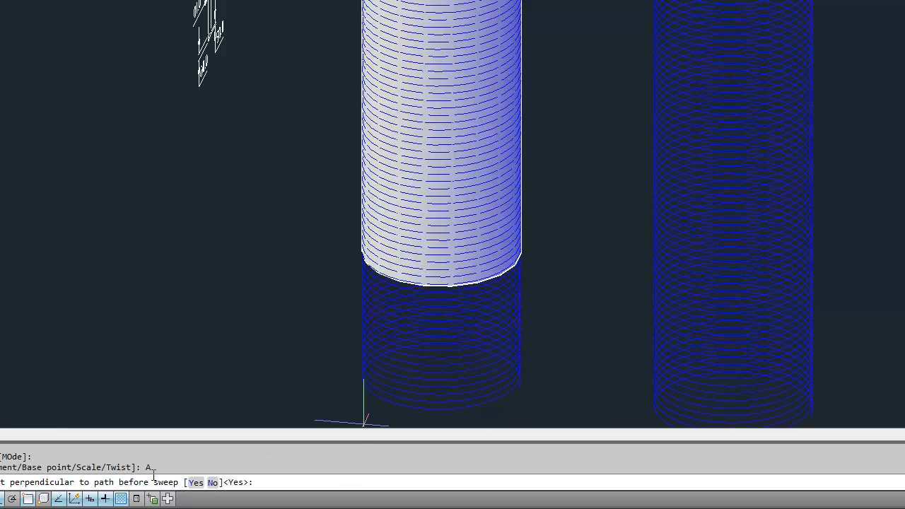
{"action": "left_click", "coordinate": [213, 483]}
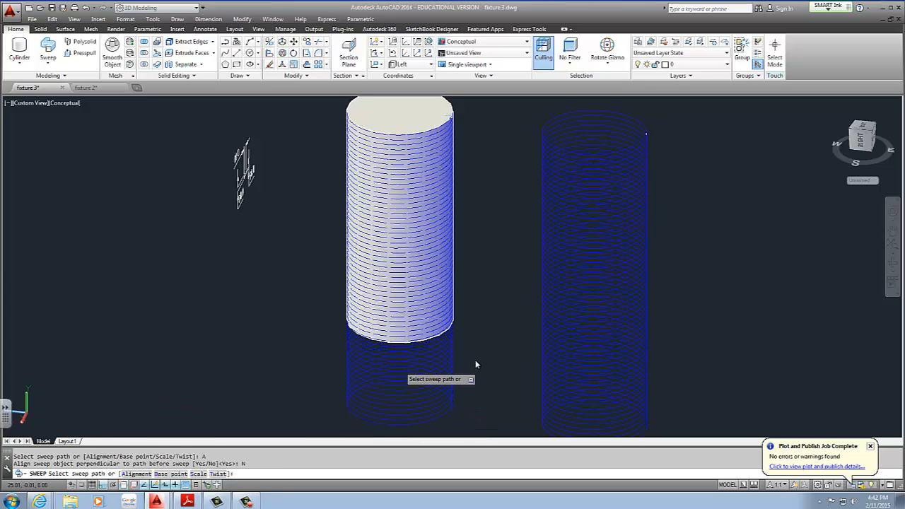
{"action": "left_click", "coordinate": [445, 365]}
Subtract the swept helical solid from the cylinder to cut the thread
{"action": "middle_click_drag", "start_coordinate": [456, 197], "coordinate": [430, 241]}
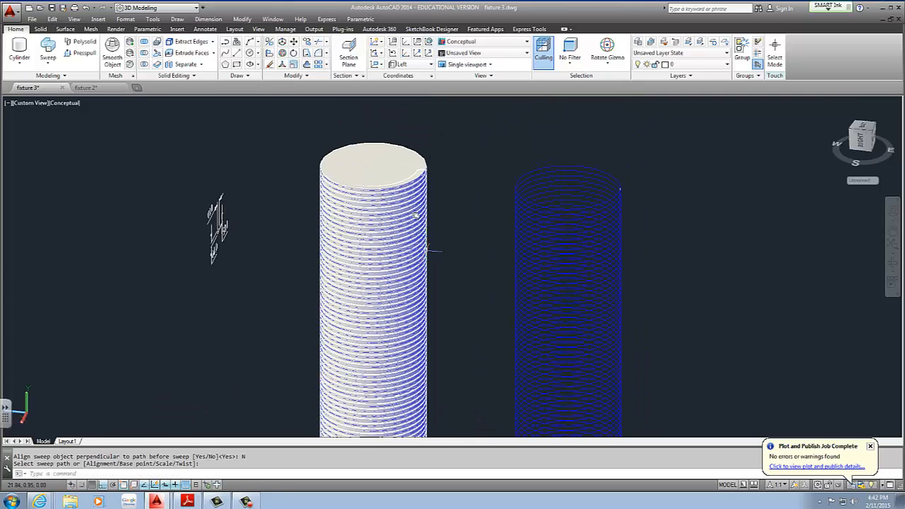
{"action": "middle_click_drag", "start_coordinate": [436, 331], "coordinate": [454, 266]}
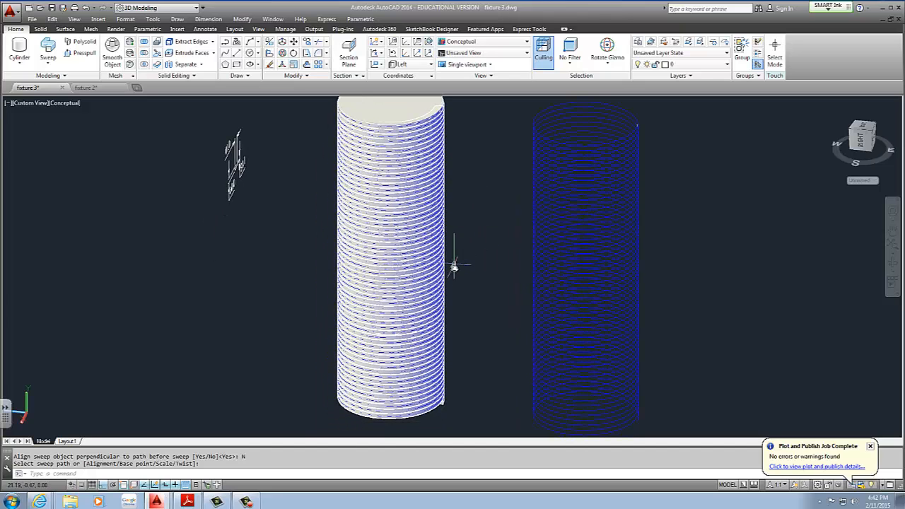
{"action": "scroll", "coordinate": [455, 317], "scroll_direction": "down", "scroll_amount": 3}
{"action": "scroll", "coordinate": [449, 271], "scroll_direction": "up", "scroll_amount": 2}
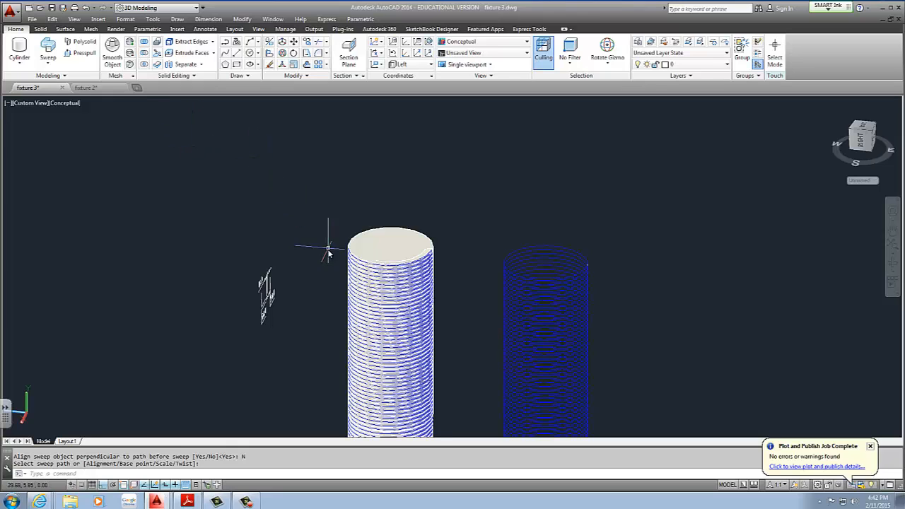
{"action": "middle_click_drag", "start_coordinate": [328, 251], "coordinate": [291, 184]}
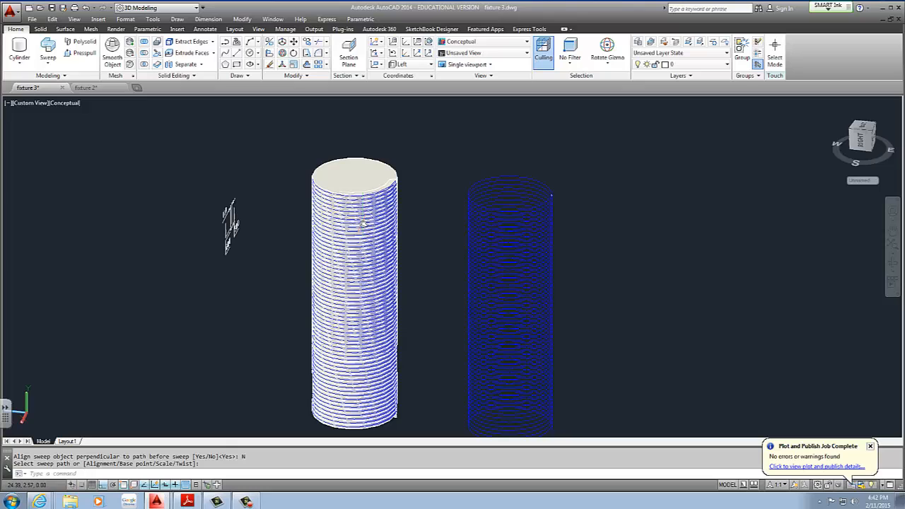
{"action": "left_click", "coordinate": [143, 54]}
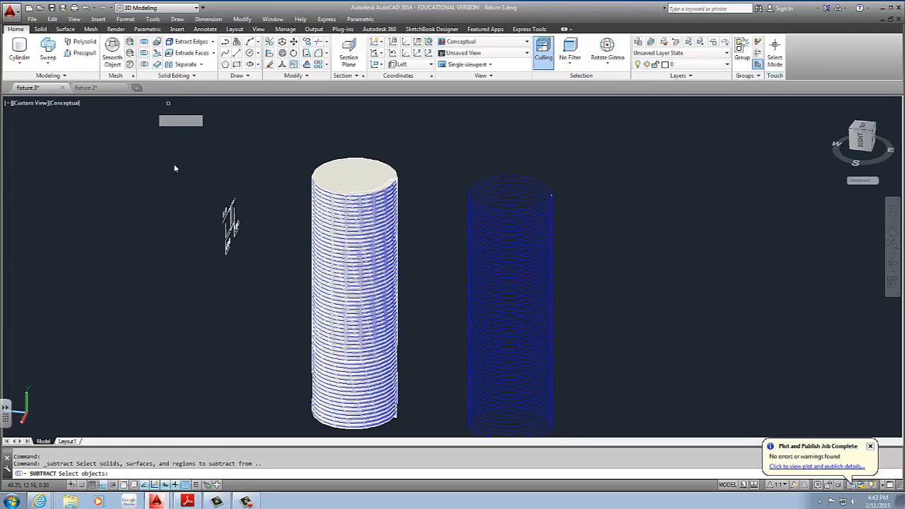
{"action": "left_click", "coordinate": [377, 180]}
{"action": "key", "text": "Return"}
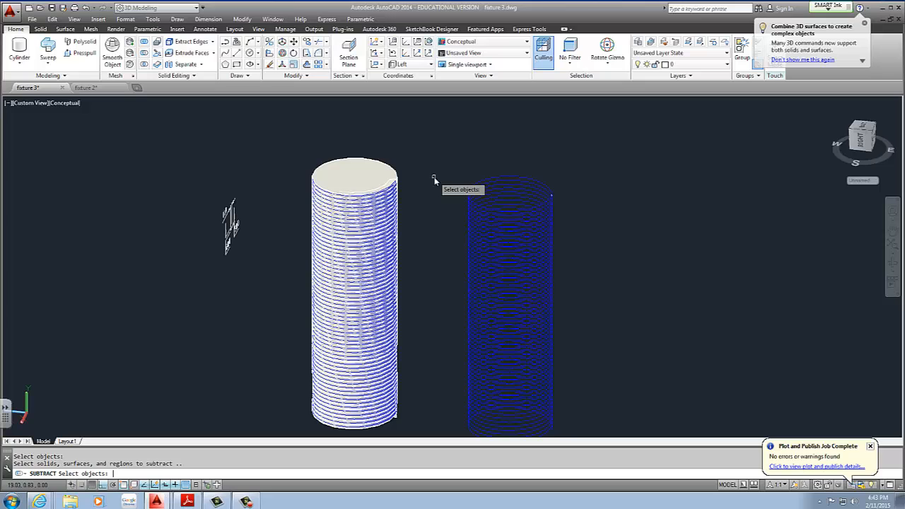
{"action": "left_click", "coordinate": [375, 407]}
{"action": "key", "text": "Return"}
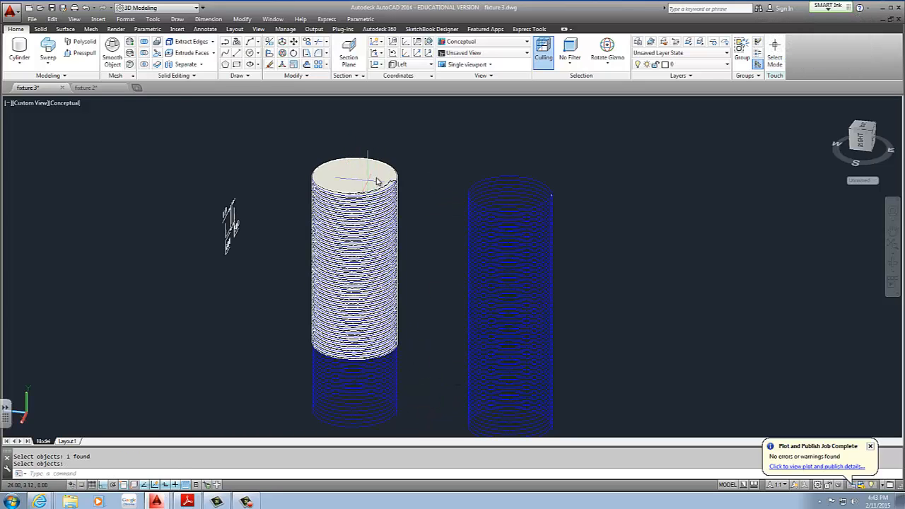
Move the threaded cylinder off its helix to the empty space beyond the dimensioned profile
{"action": "middle_click_drag", "start_coordinate": [376, 182], "coordinate": [325, 170]}
{"action": "left_click", "coordinate": [310, 170]}
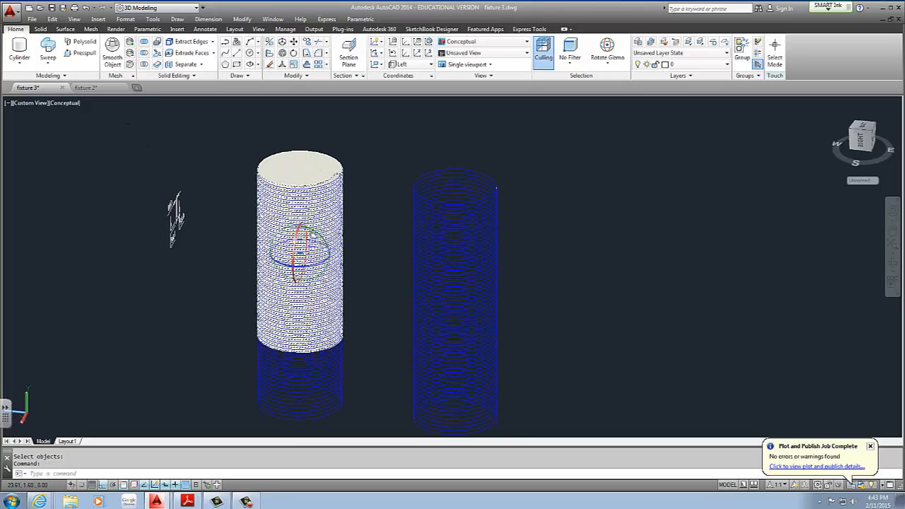
{"action": "type", "text": "m"}
{"action": "key", "text": "Return"}
{"action": "left_click", "coordinate": [341, 200]}
{"action": "left_click", "coordinate": [113, 182]}
{"action": "key", "text": "Escape"}
Examine the cut thread and its starting notch at the top of the moved cylinder
{"action": "middle_click_drag", "start_coordinate": [231, 233], "coordinate": [334, 301]}
{"action": "scroll", "coordinate": [252, 232], "scroll_direction": "up", "scroll_amount": 2}
{"action": "scroll", "coordinate": [250, 231], "scroll_direction": "up", "scroll_amount": 2}
{"action": "scroll", "coordinate": [344, 252], "scroll_direction": "down", "scroll_amount": 3}
{"action": "middle_click_drag", "start_coordinate": [344, 252], "coordinate": [395, 244]}
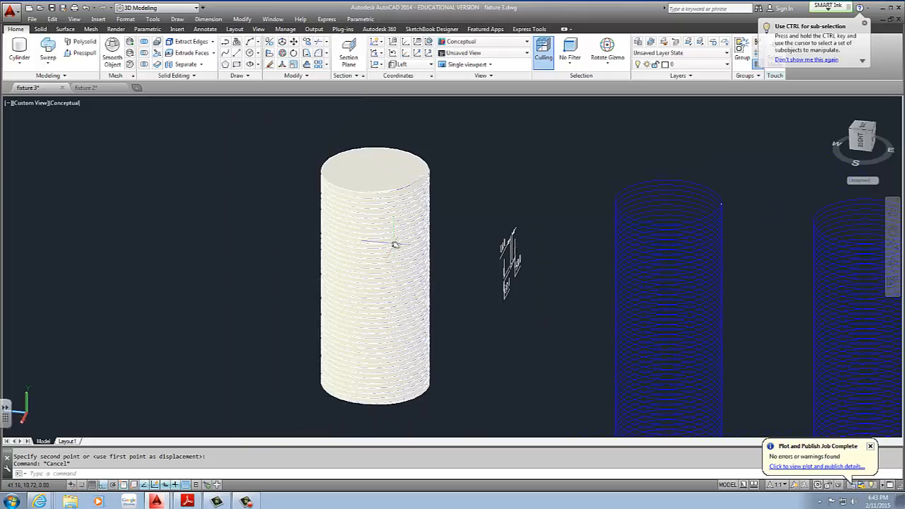
{"action": "middle_click_drag", "start_coordinate": [371, 215], "coordinate": [370, 253], "text": "shift"}
{"action": "middle_click_drag", "start_coordinate": [428, 209], "coordinate": [379, 280]}
{"action": "middle_click_drag", "start_coordinate": [392, 198], "coordinate": [392, 197]}
{"action": "scroll", "coordinate": [392, 203], "scroll_direction": "up", "scroll_amount": 4}
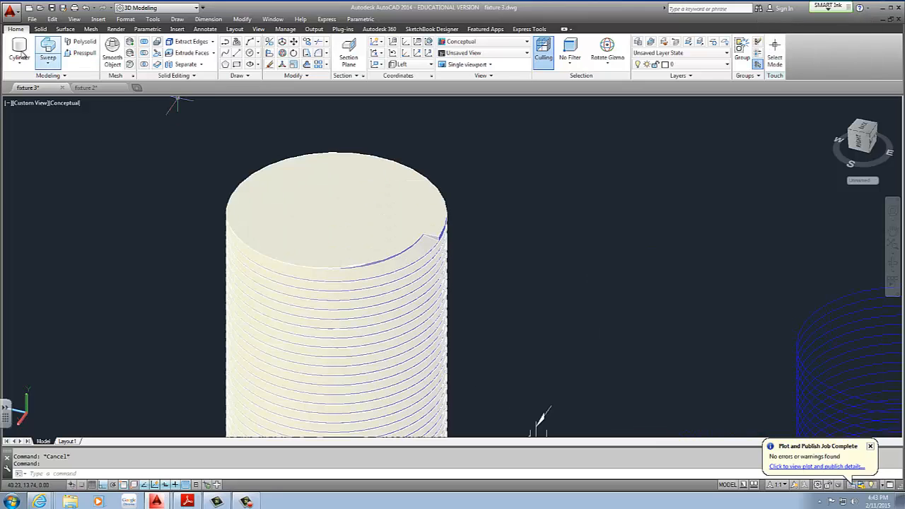
{"action": "left_click", "coordinate": [20, 49]}
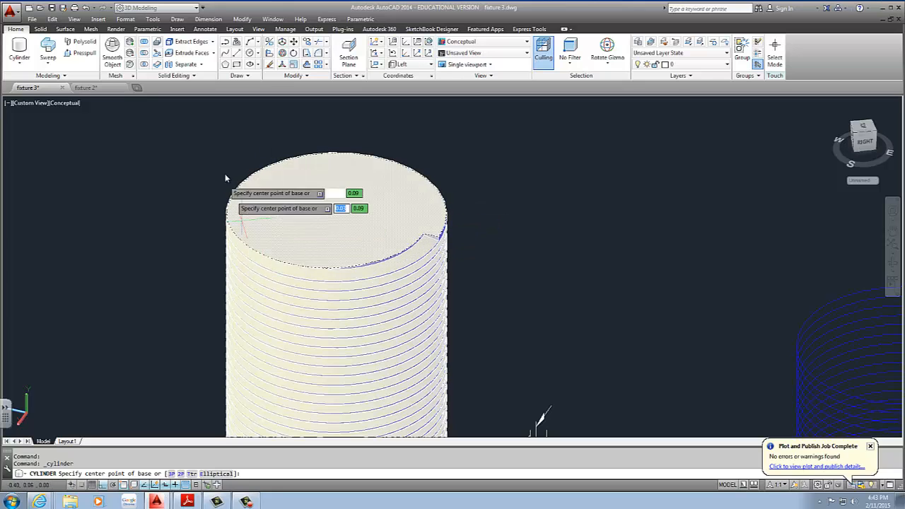
{"action": "scroll", "coordinate": [348, 226], "scroll_direction": "down", "scroll_amount": 5}
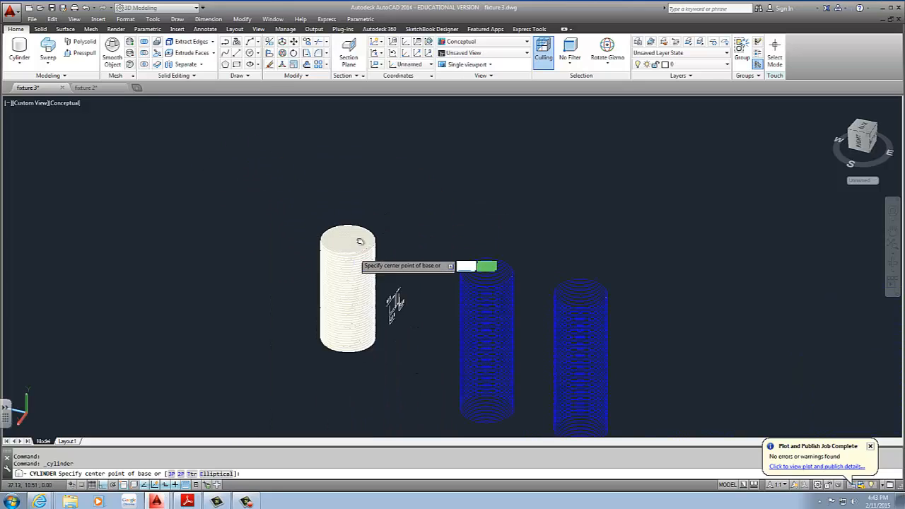
{"action": "middle_click_drag", "start_coordinate": [368, 260], "coordinate": [374, 196], "text": "shift"}
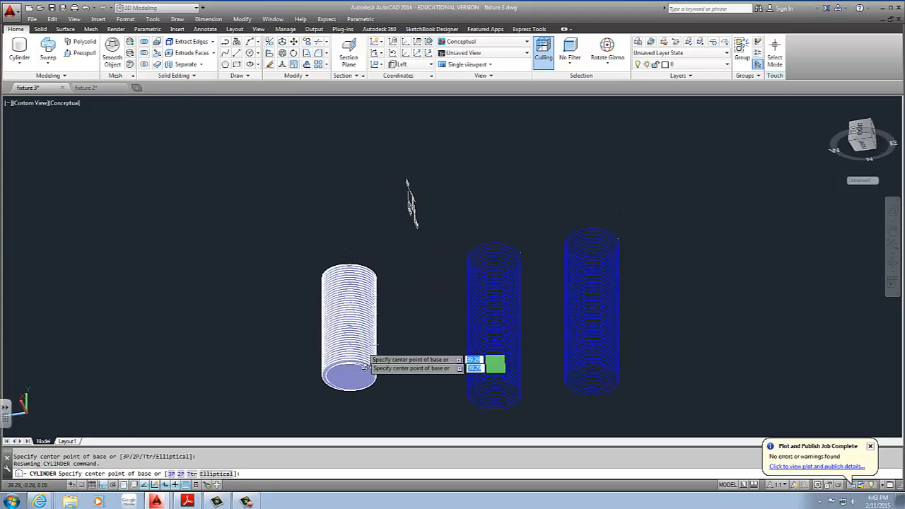
{"action": "middle_click_drag", "start_coordinate": [357, 303], "coordinate": [357, 424], "text": "shift"}
{"action": "scroll", "coordinate": [357, 247], "scroll_direction": "down", "scroll_amount": 2}
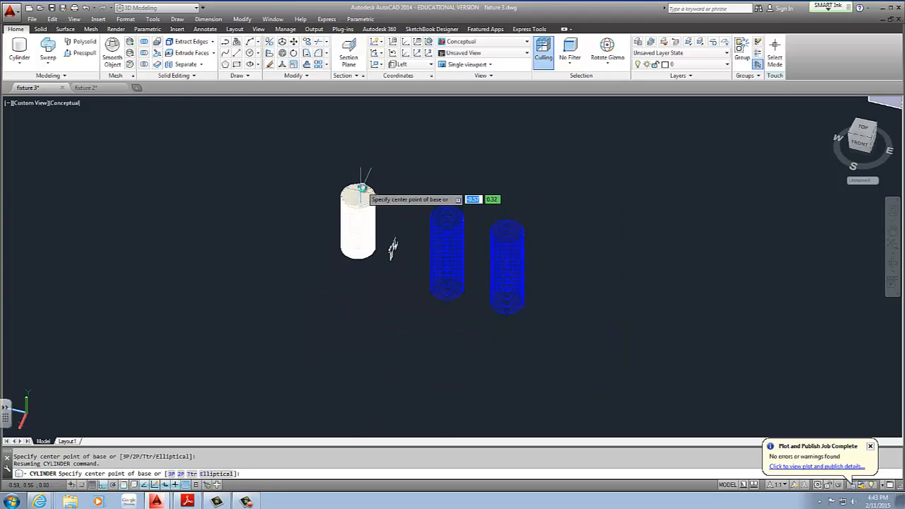
{"action": "scroll", "coordinate": [359, 188], "scroll_direction": "up", "scroll_amount": 7}
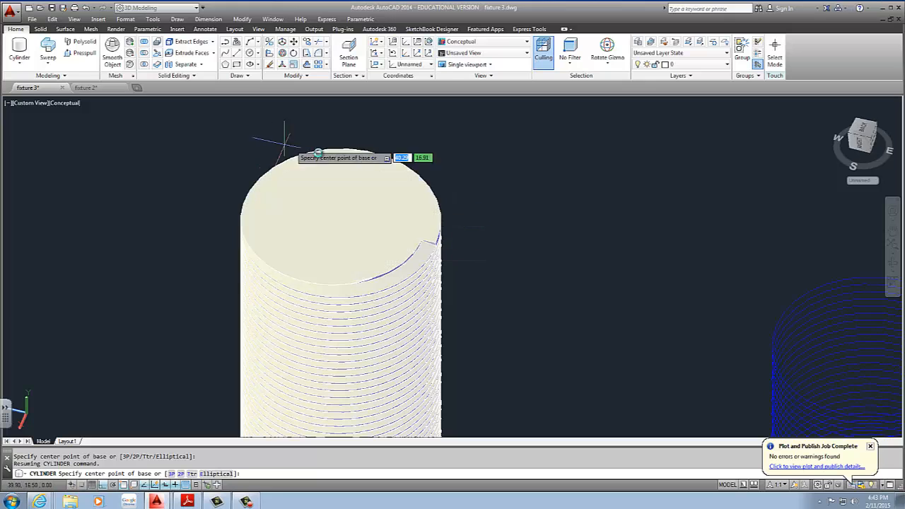
{"action": "key", "text": "Escape"}
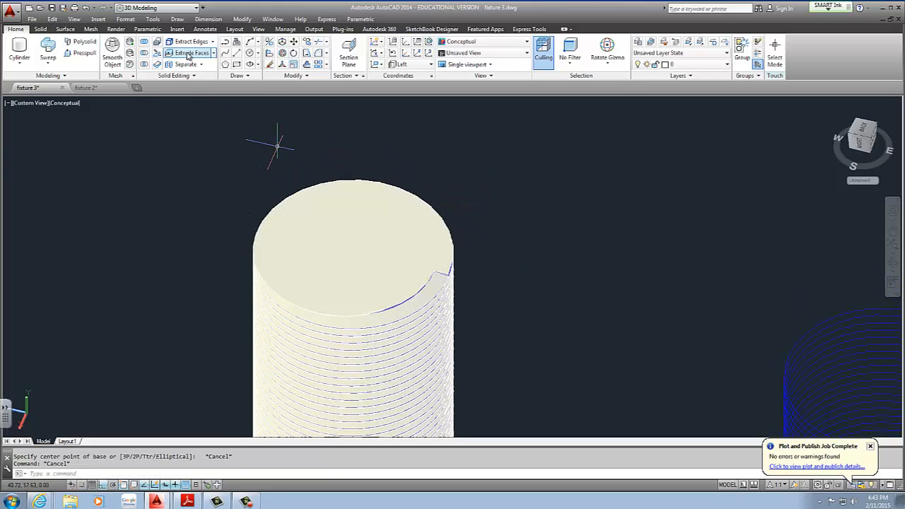
Draw a straight line about 1.36 long across the threaded cylinder's top face, from the far edge towards the thread's starting notch
{"action": "left_click", "coordinate": [237, 54]}
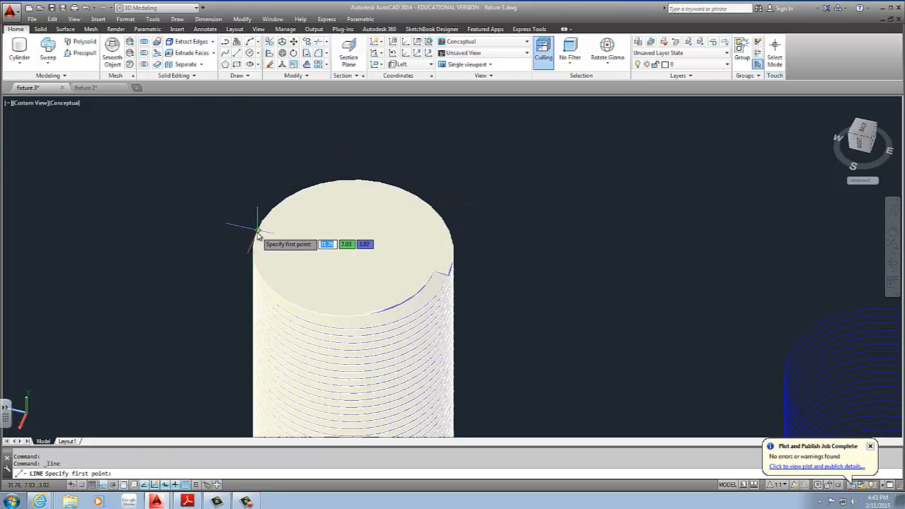
{"action": "left_click", "coordinate": [262, 236]}
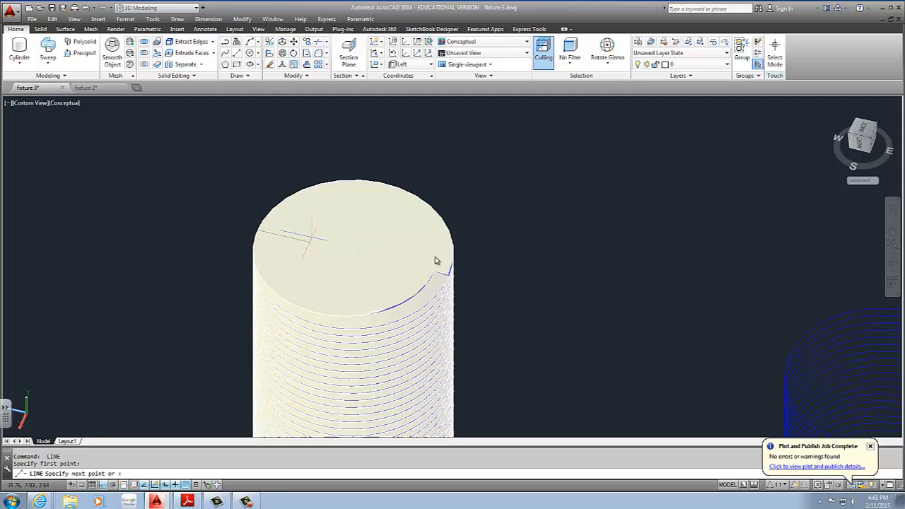
{"action": "scroll", "coordinate": [449, 274], "scroll_direction": "up", "scroll_amount": 4}
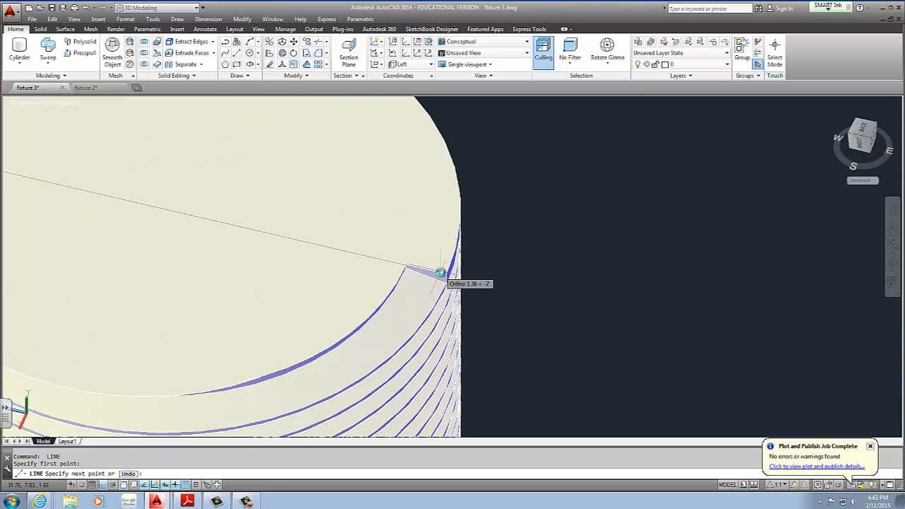
{"action": "key", "text": "Escape"}
{"action": "scroll", "coordinate": [294, 154], "scroll_direction": "down", "scroll_amount": 5}
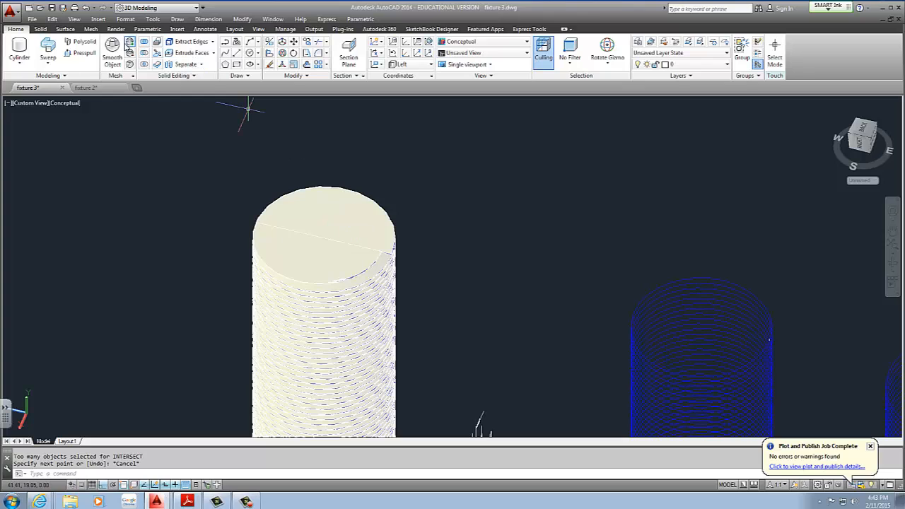
Try to draw a circle on the threaded cylinder's top face, centred on the midpoint of the line, and erase it
{"action": "left_click", "coordinate": [251, 54]}
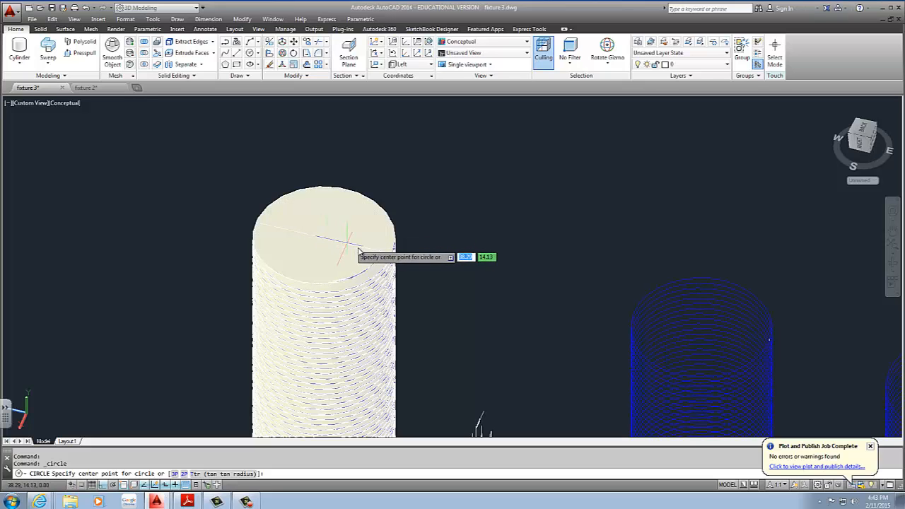
{"action": "scroll", "coordinate": [319, 240], "scroll_direction": "up", "scroll_amount": 5}
{"action": "scroll", "coordinate": [323, 238], "scroll_direction": "down", "scroll_amount": 2}
{"action": "left_click", "coordinate": [323, 232]}
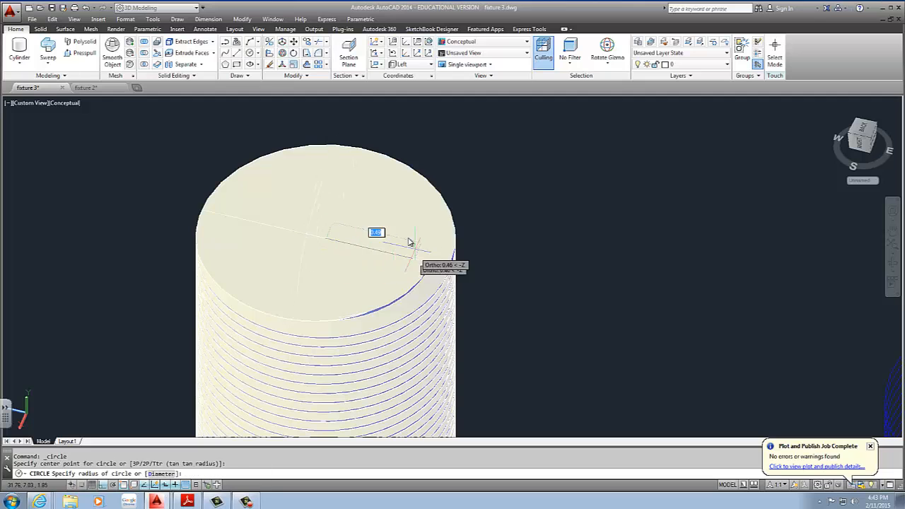
{"action": "key", "text": "Escape"}
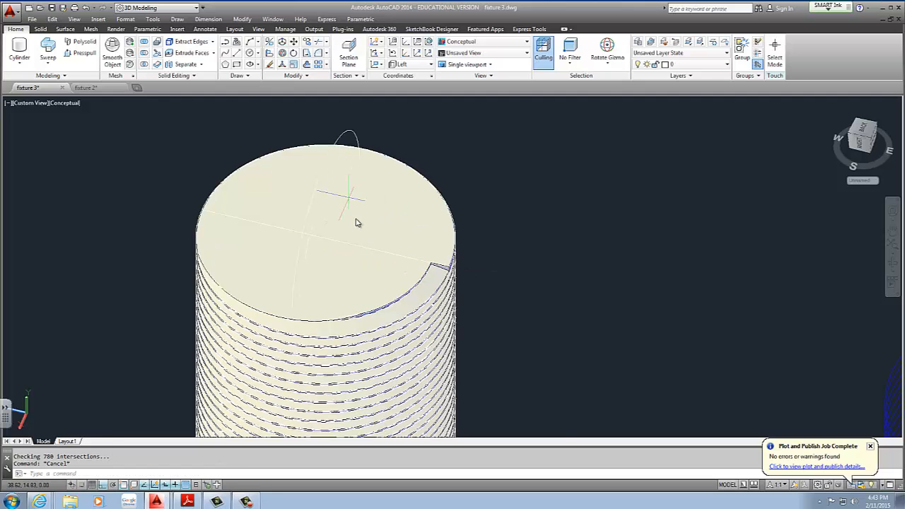
{"action": "scroll", "coordinate": [357, 223], "scroll_direction": "down", "scroll_amount": 5}
{"action": "scroll", "coordinate": [354, 194], "scroll_direction": "up", "scroll_amount": 3}
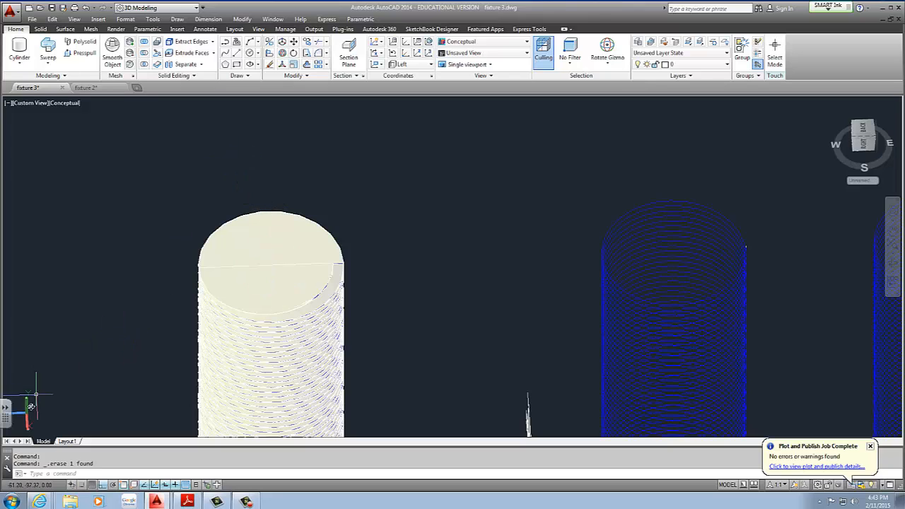
Reorient the UCS so its Z axis points straight up, parallel to the threaded cylinder's axis
{"action": "left_click", "coordinate": [25, 414]}
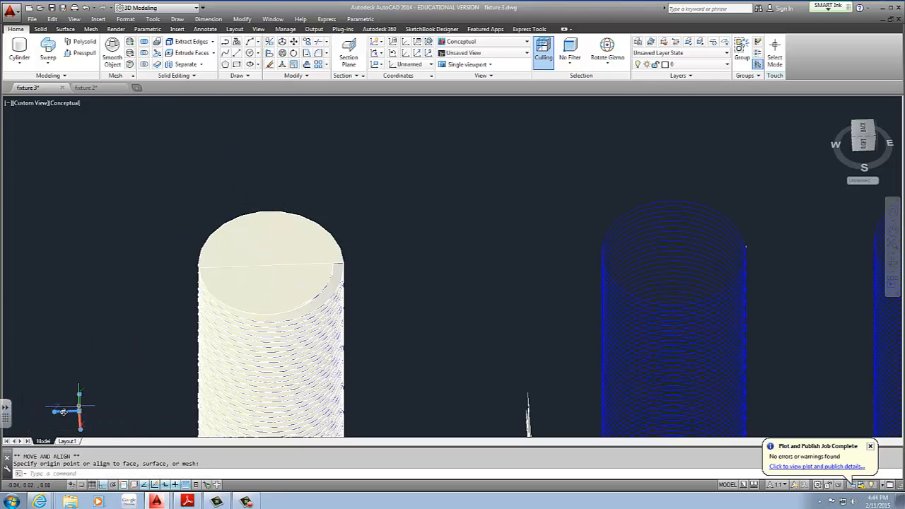
{"action": "left_click", "coordinate": [53, 413]}
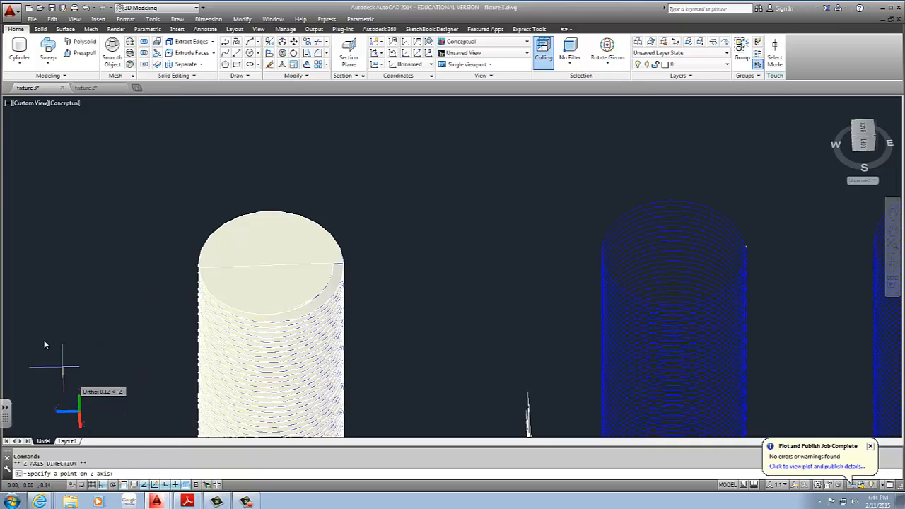
{"action": "key", "text": "Escape"}
{"action": "key", "text": "Escape"}
{"action": "mouse_move", "coordinate": [292, 251]}
{"action": "middle_mouse_down", "text": "shift"}
{"action": "mouse_move", "coordinate": [278, 242]}
{"action": "mouse_move", "coordinate": [282, 254]}
{"action": "middle_mouse_up", "text": "shift"}
{"action": "middle_click_drag", "start_coordinate": [226, 364], "coordinate": [212, 318], "text": "shift"}
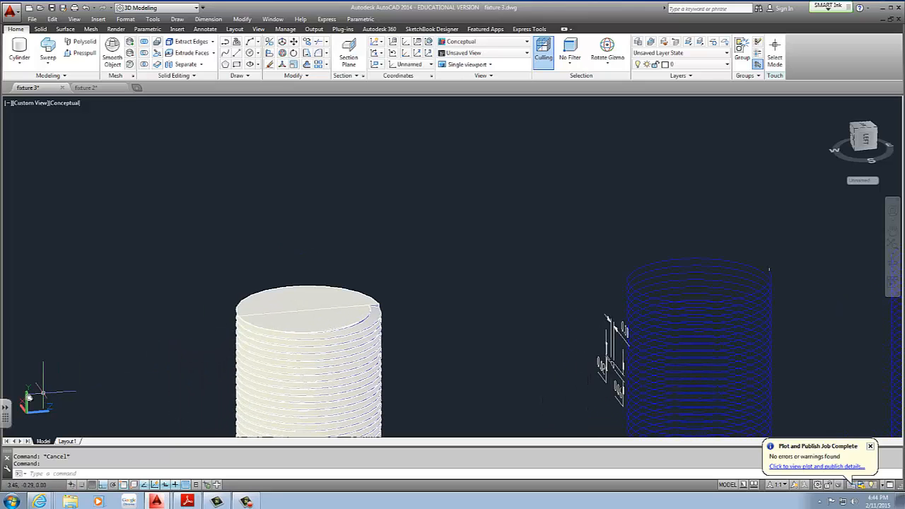
{"action": "left_click", "coordinate": [50, 412]}
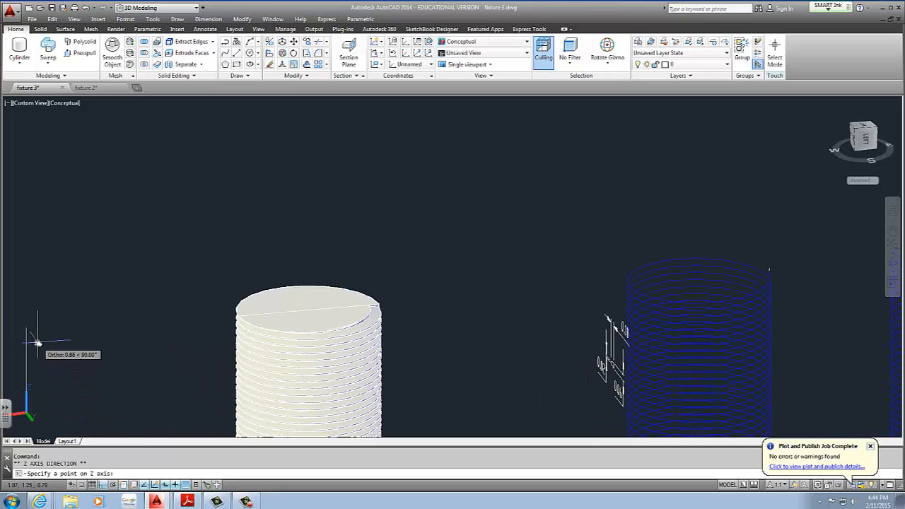
{"action": "key", "text": "Escape"}
Draw a circle of radius 0.5 on the threaded cylinder's top face, centred on the midpoint of the line
{"action": "left_click", "coordinate": [249, 53]}
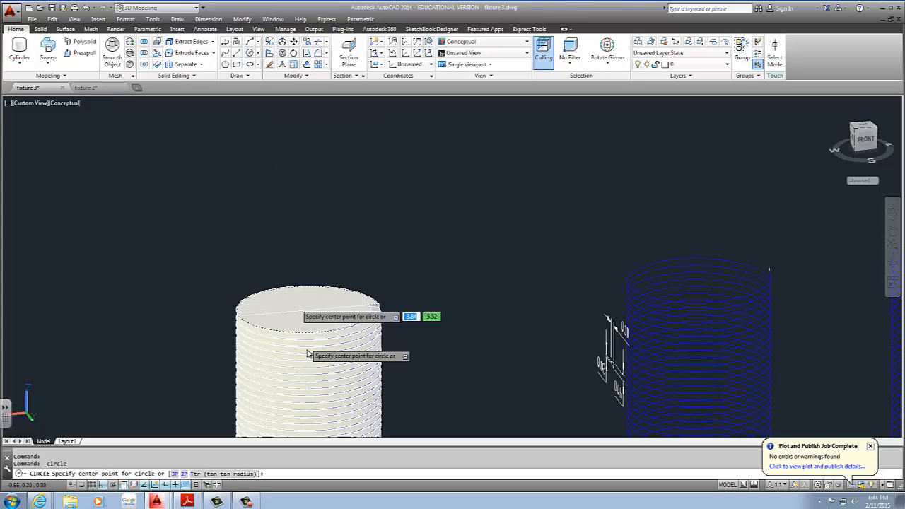
{"action": "left_click", "coordinate": [308, 314]}
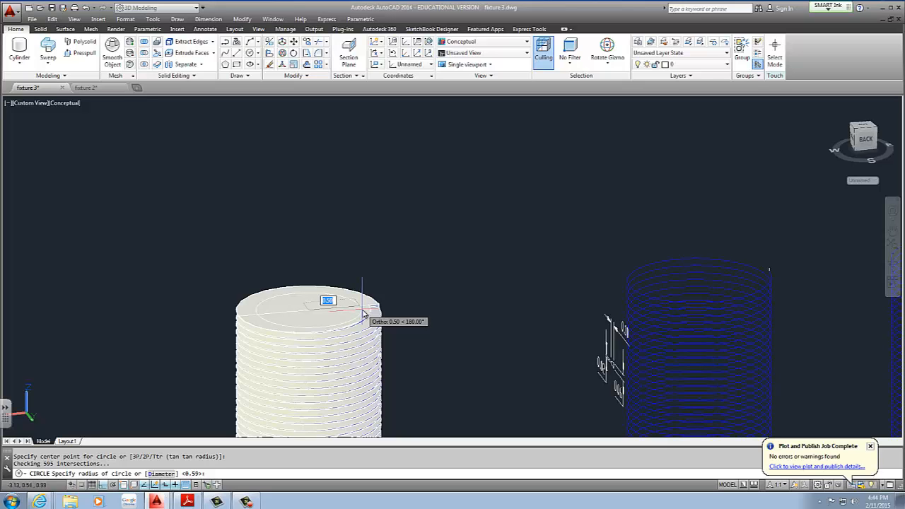
{"action": "type", "text": ".5"}
{"action": "key", "text": "Return"}
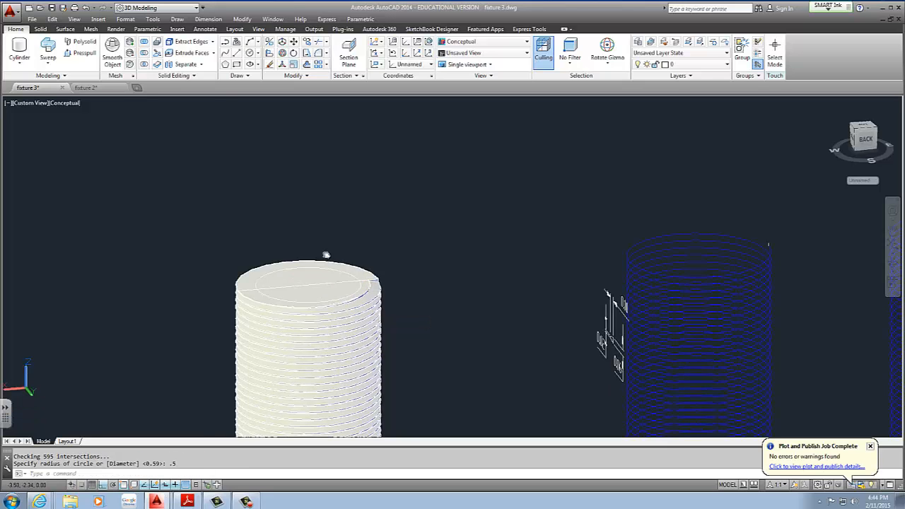
Try to press-pull half of the divided circle down into the threaded cylinder, and undo the cut
{"action": "scroll", "coordinate": [325, 256], "scroll_direction": "down", "scroll_amount": 3}
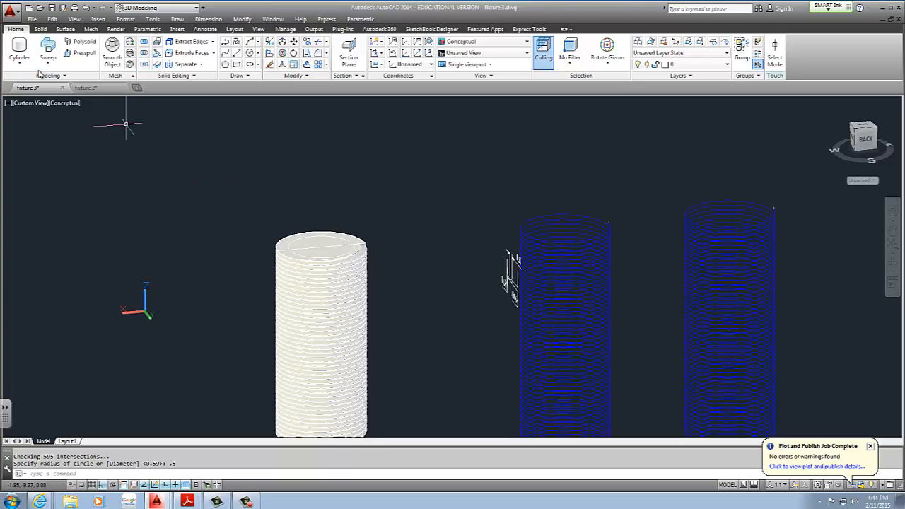
{"action": "left_click", "coordinate": [81, 55]}
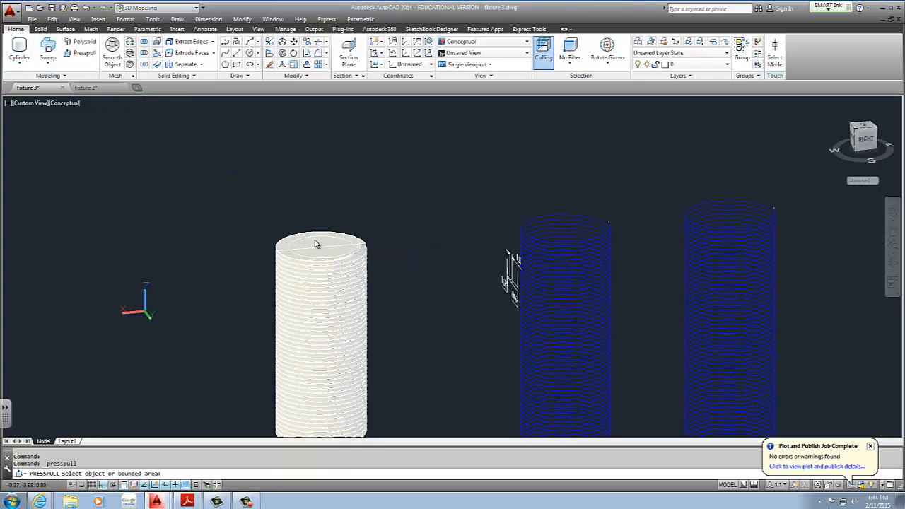
{"action": "left_click", "coordinate": [318, 246]}
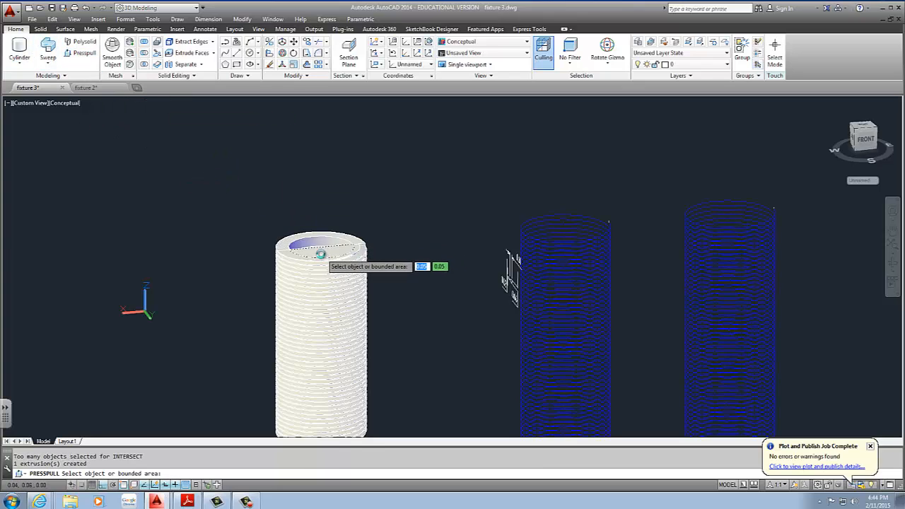
{"action": "left_click", "coordinate": [319, 323]}
{"action": "scroll", "coordinate": [346, 293], "scroll_direction": "down", "scroll_amount": 2}
{"action": "key", "text": "Escape"}
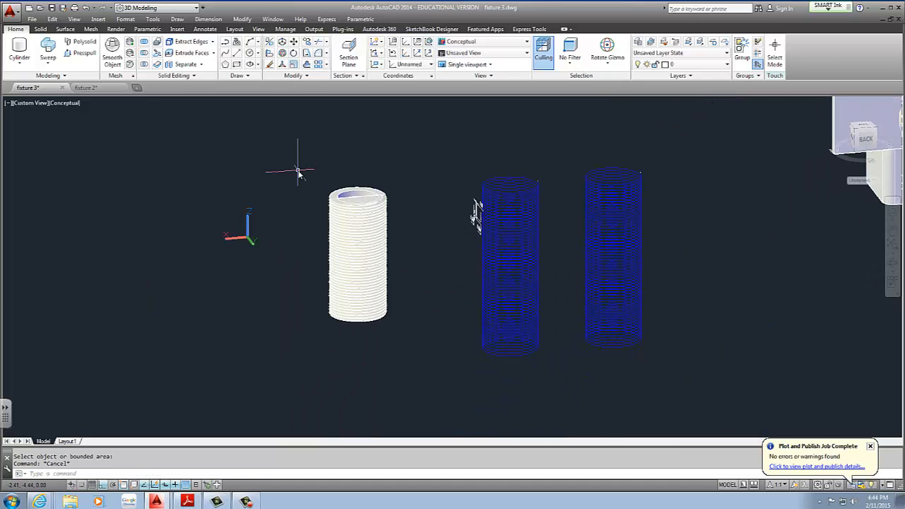
{"action": "type", "text": "u"}
{"action": "key", "text": "Return"}
Delete the straight line across the threaded cylinder's top face, keeping the circle
{"action": "scroll", "coordinate": [325, 246], "scroll_direction": "up", "scroll_amount": 2}
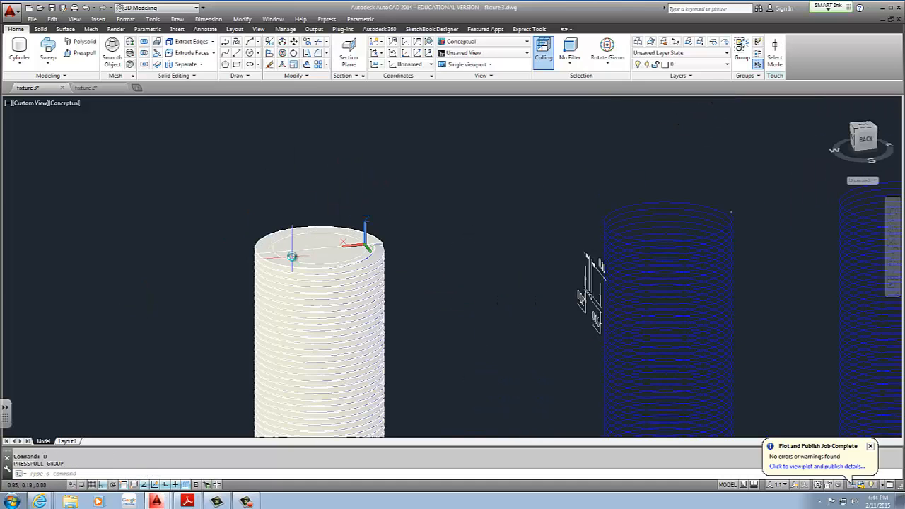
{"action": "left_click", "coordinate": [271, 257]}
{"action": "left_click", "coordinate": [185, 272]}
{"action": "key", "text": "Escape"}
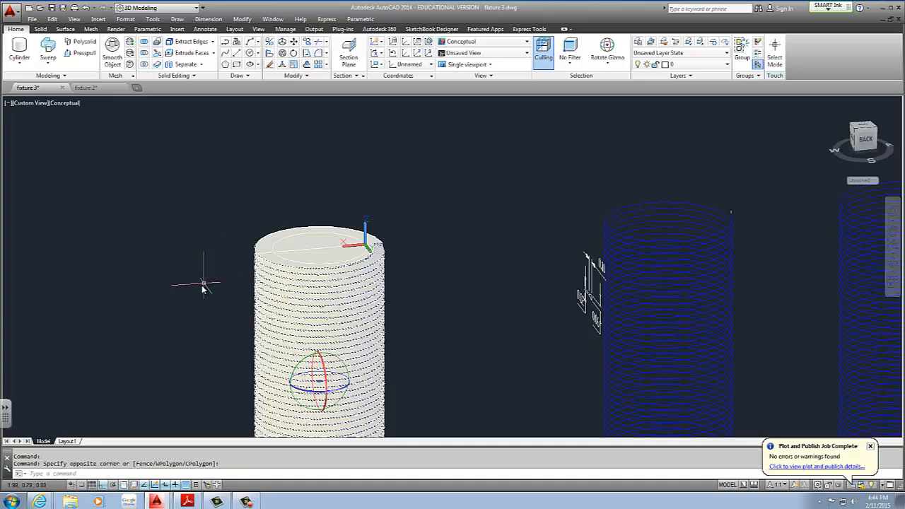
{"action": "left_click", "coordinate": [196, 299]}
{"action": "left_click", "coordinate": [402, 242]}
{"action": "key", "text": "Delete"}
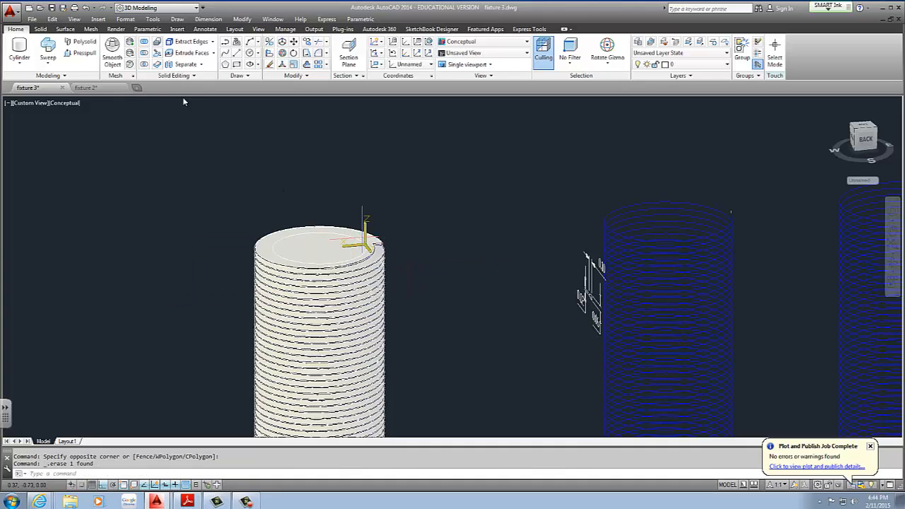
Try to press-pull the circle down past the bottom of the threaded cylinder, and undo the extrusion
{"action": "left_click", "coordinate": [319, 256]}
{"action": "scroll", "coordinate": [366, 153], "scroll_direction": "down", "scroll_amount": 2}
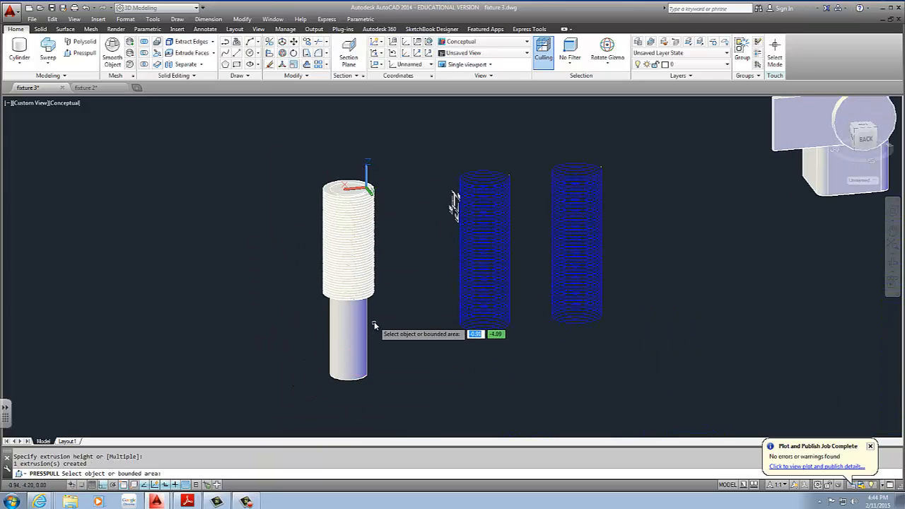
{"action": "key", "text": "Escape"}
{"action": "type", "text": "u"}
{"action": "key", "text": "Return"}
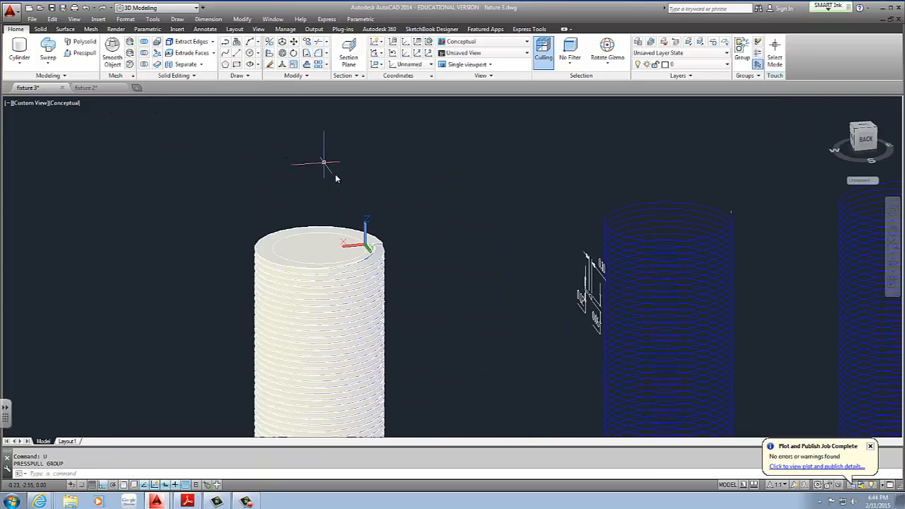
Press-pull the area inside the circle down through the threaded cylinder to bore it hollow
{"action": "left_click", "coordinate": [80, 52]}
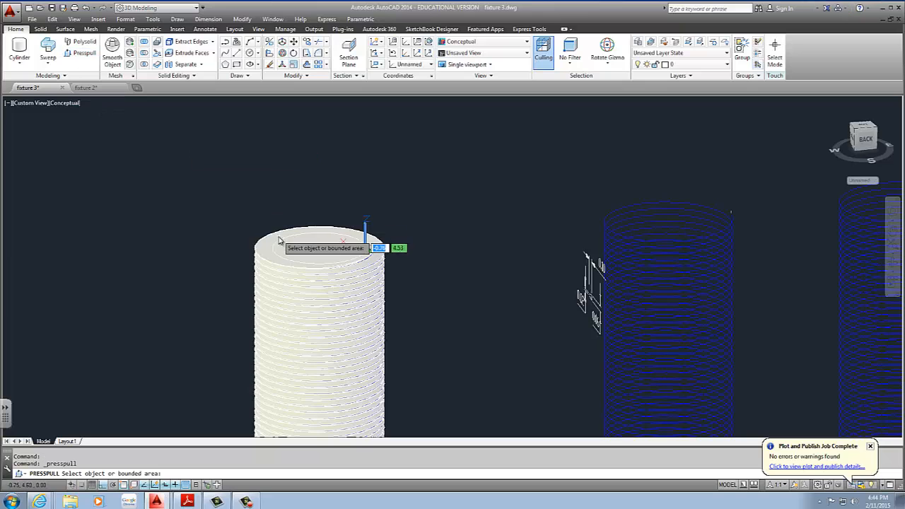
{"action": "left_click", "coordinate": [297, 283]}
{"action": "scroll", "coordinate": [354, 346], "scroll_direction": "down", "scroll_amount": 3}
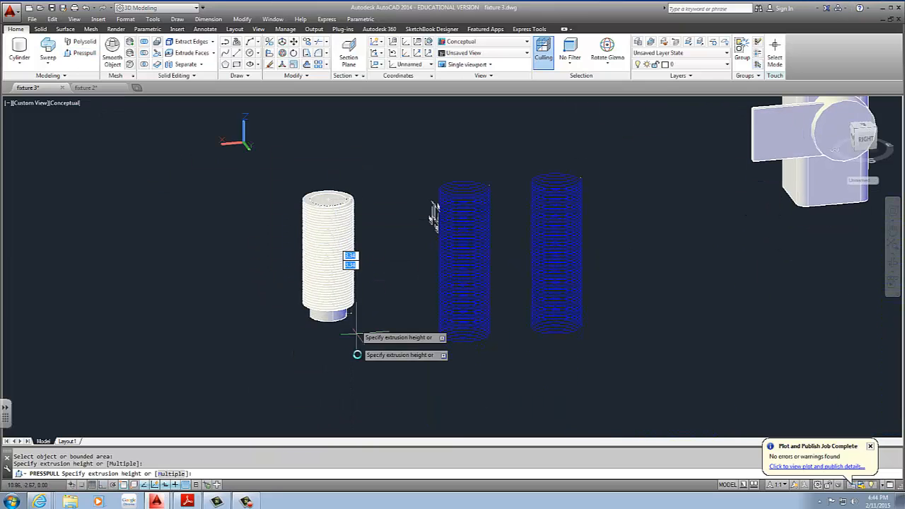
{"action": "left_click", "coordinate": [430, 208]}
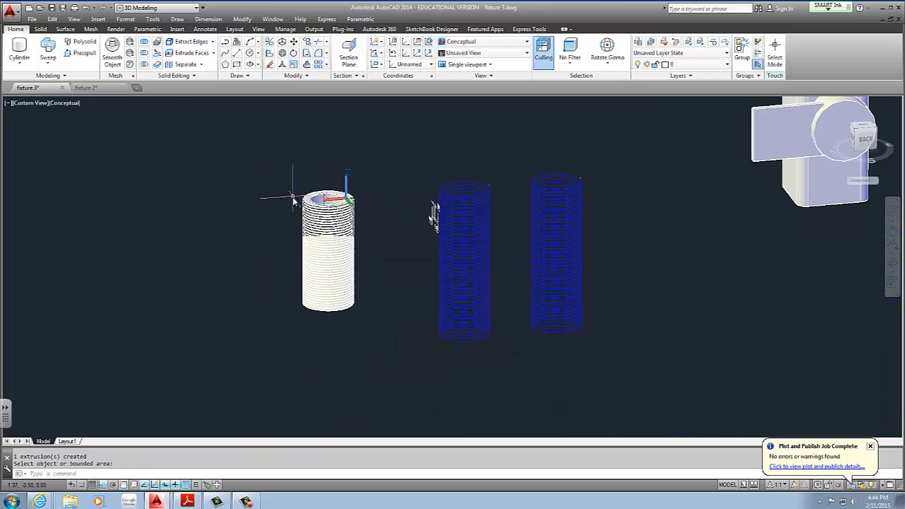
Move the hollow threaded cylinder by its top centre to the midpoint of the faucet body's bottom side edge
{"action": "middle_click_drag", "start_coordinate": [297, 196], "coordinate": [289, 174], "text": "shift"}
{"action": "middle_click_drag", "start_coordinate": [335, 232], "coordinate": [173, 253], "text": "shift"}
{"action": "scroll", "coordinate": [356, 262], "scroll_direction": "down", "scroll_amount": 5}
{"action": "scroll", "coordinate": [182, 247], "scroll_direction": "up", "scroll_amount": 2}
{"action": "left_click", "coordinate": [178, 240]}
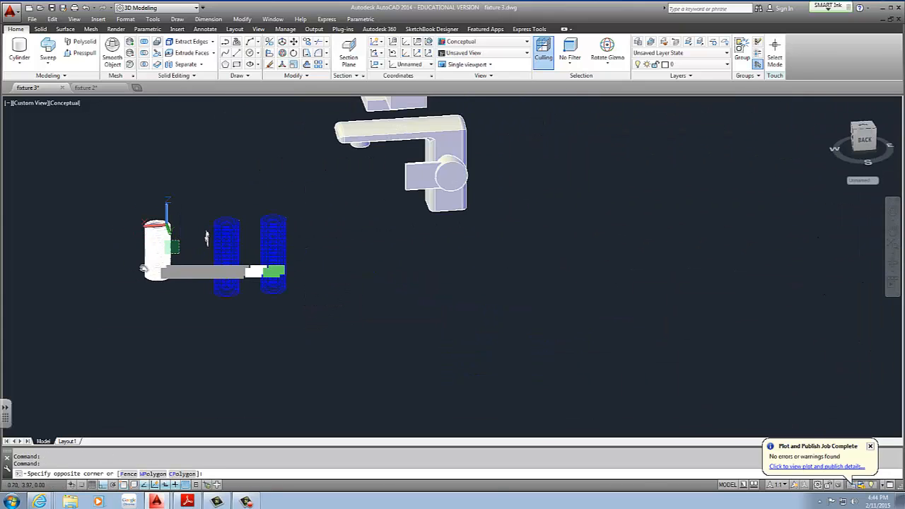
{"action": "left_click", "coordinate": [147, 256]}
{"action": "type", "text": "m"}
{"action": "key", "text": "Return"}
{"action": "scroll", "coordinate": [154, 212], "scroll_direction": "up", "scroll_amount": 4}
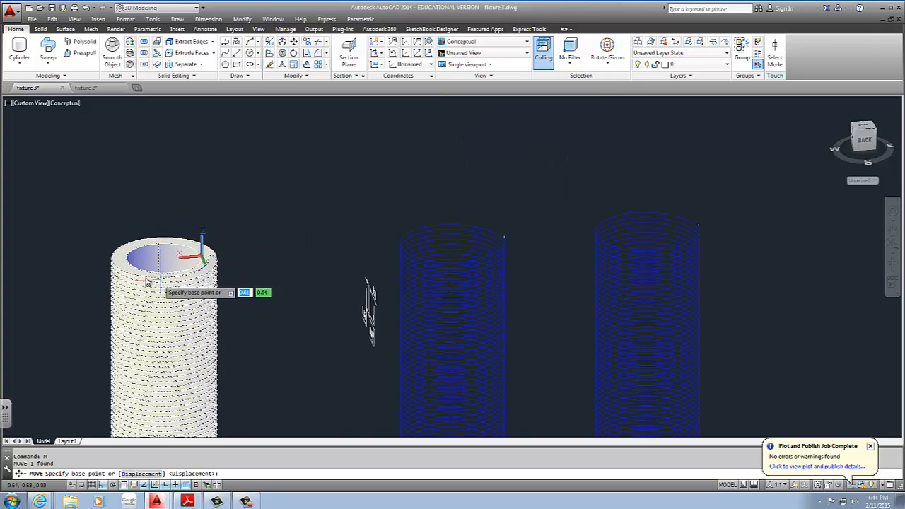
{"action": "left_click", "coordinate": [166, 258]}
{"action": "scroll", "coordinate": [165, 256], "scroll_direction": "down", "scroll_amount": 5}
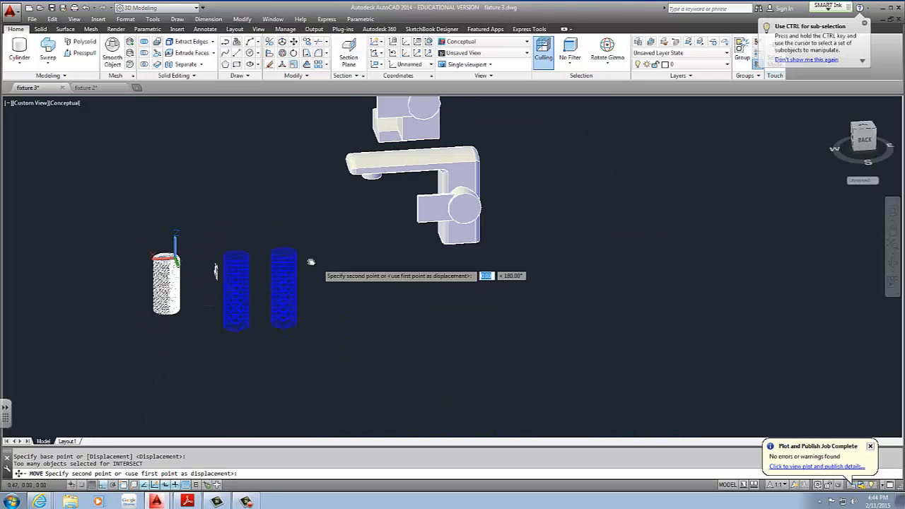
{"action": "middle_click_drag", "start_coordinate": [311, 262], "coordinate": [175, 265]}
{"action": "scroll", "coordinate": [327, 241], "scroll_direction": "up", "scroll_amount": 4}
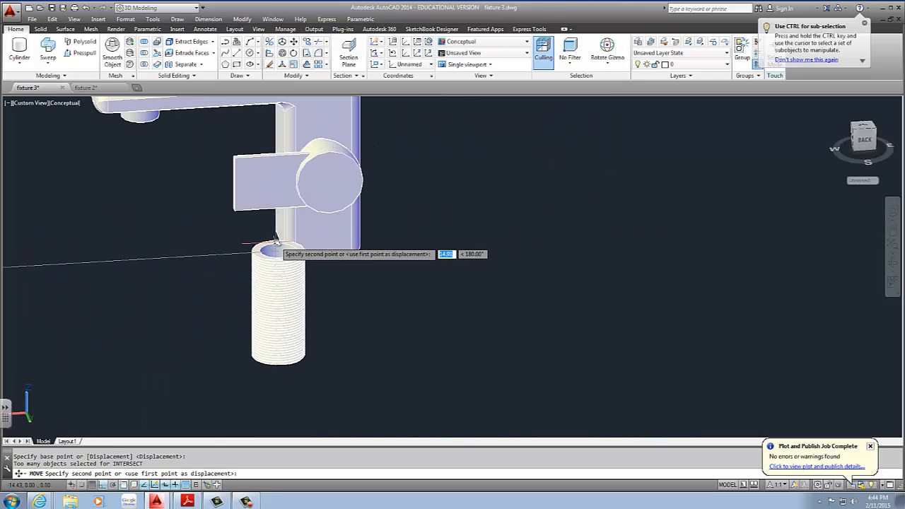
{"action": "left_click", "coordinate": [327, 254]}
Move the threaded cylinder 1 unit horizontally so it sits underneath the faucet body
{"action": "middle_click_drag", "start_coordinate": [330, 262], "coordinate": [340, 245], "text": "shift"}
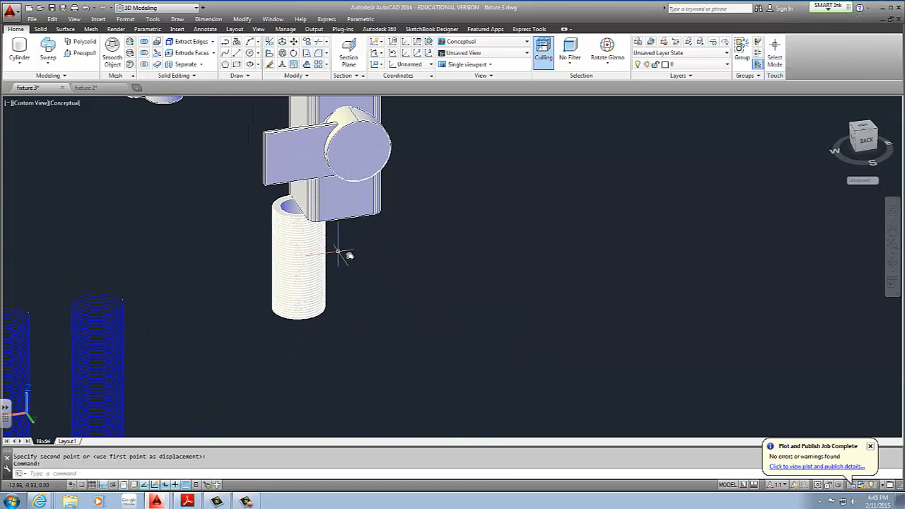
{"action": "left_click", "coordinate": [343, 255]}
{"action": "left_click", "coordinate": [321, 324]}
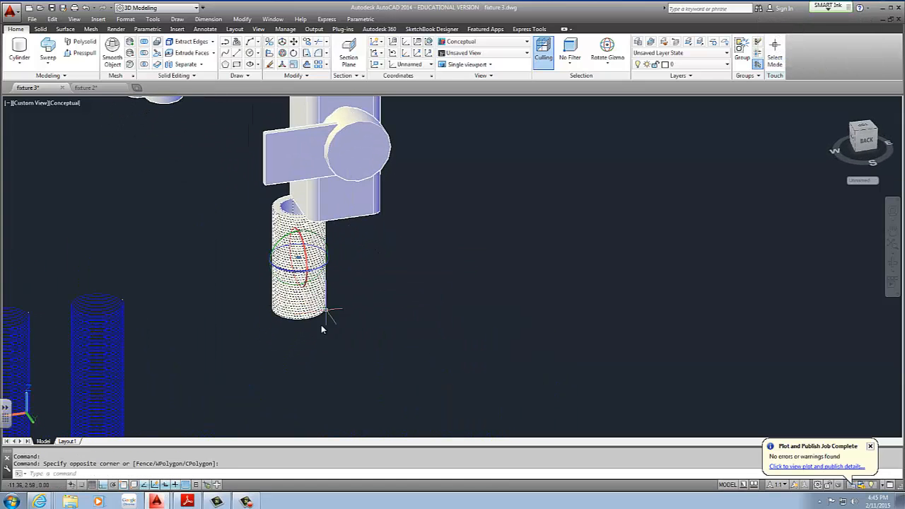
{"action": "key", "text": "Return"}
{"action": "left_click", "coordinate": [298, 354]}
{"action": "type", "text": "1"}
{"action": "key", "text": "Return"}
{"action": "key", "text": "Escape"}
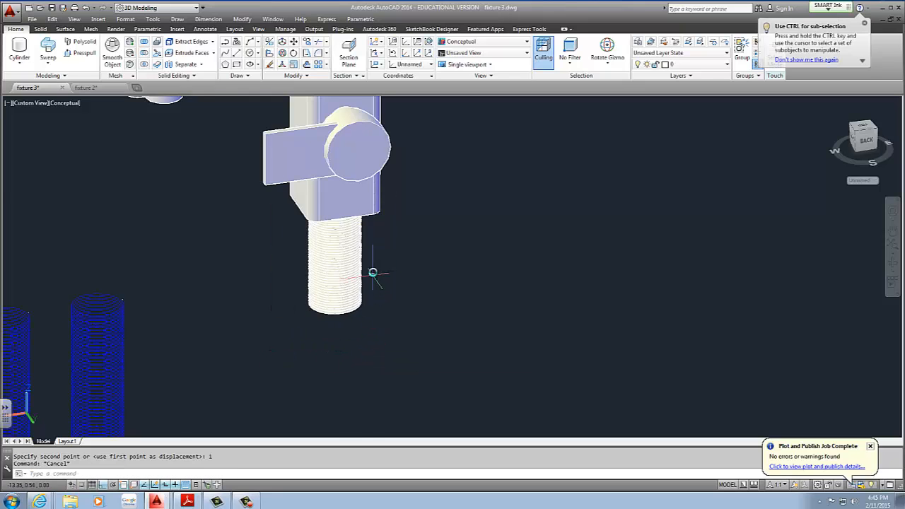
Examine the faucet with its threaded shank from several sides, next to the other models in the drawing
{"action": "middle_click_drag", "start_coordinate": [373, 272], "coordinate": [270, 216], "text": "shift"}
{"action": "scroll", "coordinate": [302, 265], "scroll_direction": "down", "scroll_amount": 1}
{"action": "middle_click_drag", "start_coordinate": [634, 396], "coordinate": [448, 292]}
{"action": "scroll", "coordinate": [448, 291], "scroll_direction": "down", "scroll_amount": 1}
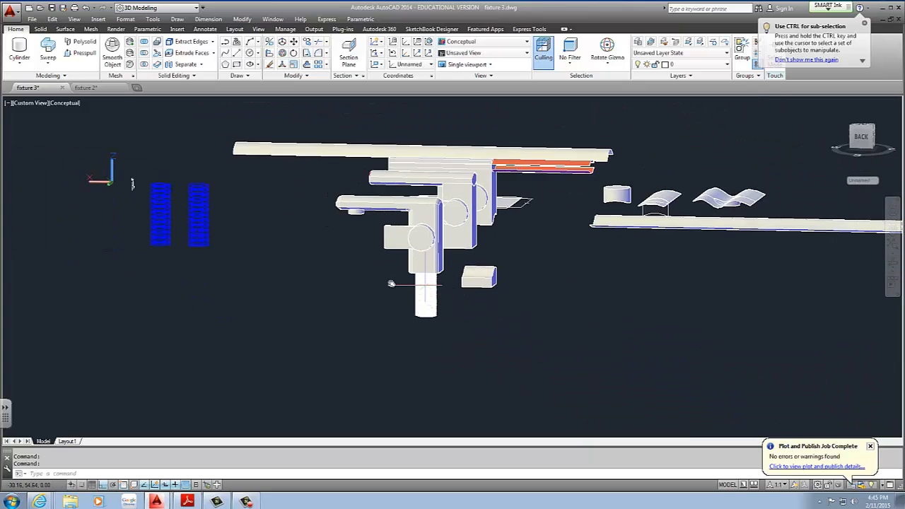
{"action": "middle_click_drag", "start_coordinate": [391, 284], "coordinate": [346, 256], "text": "shift"}
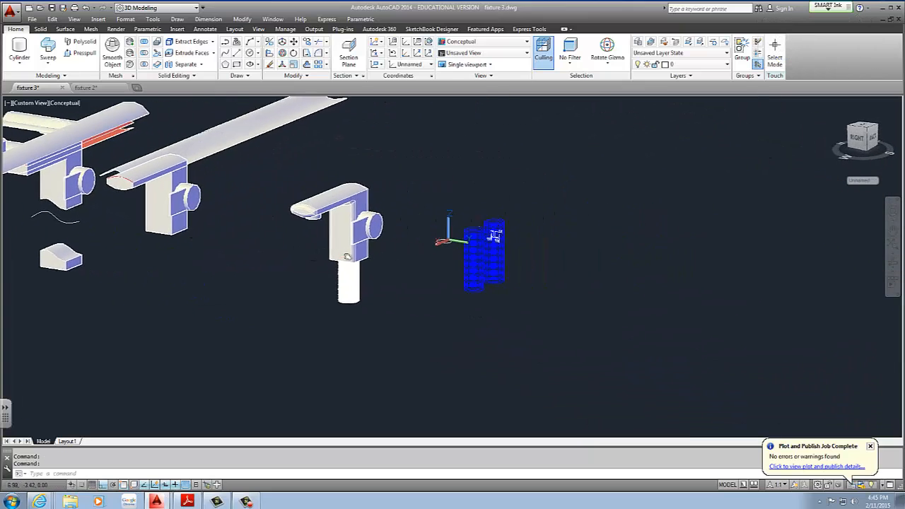
{"action": "scroll", "coordinate": [408, 252], "scroll_direction": "up", "scroll_amount": 3}
{"action": "scroll", "coordinate": [322, 276], "scroll_direction": "up", "scroll_amount": 1}
{"action": "left_click", "coordinate": [246, 502]}
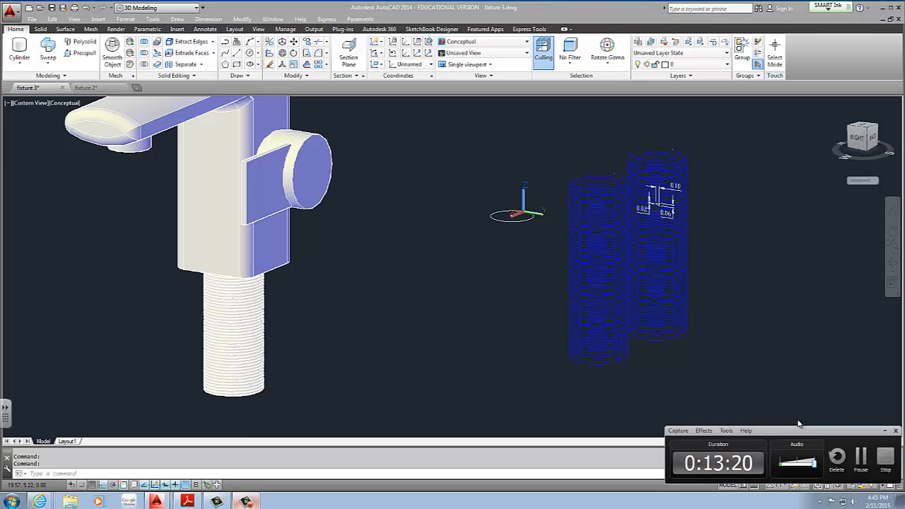
{"action": "left_click", "coordinate": [861, 454]}
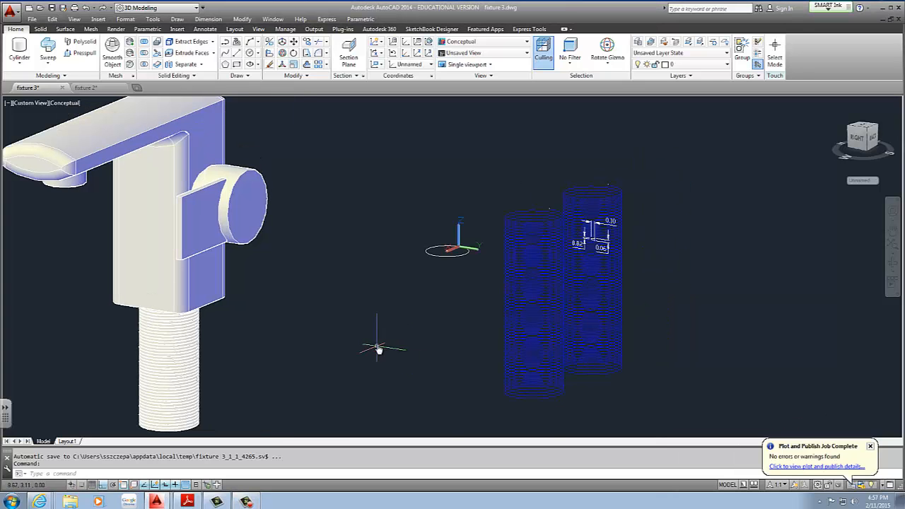
{"action": "middle_click_drag", "start_coordinate": [375, 347], "coordinate": [436, 210]}
{"action": "scroll", "coordinate": [328, 220], "scroll_direction": "down", "scroll_amount": 2}
{"action": "scroll", "coordinate": [500, 175], "scroll_direction": "down", "scroll_amount": 1}
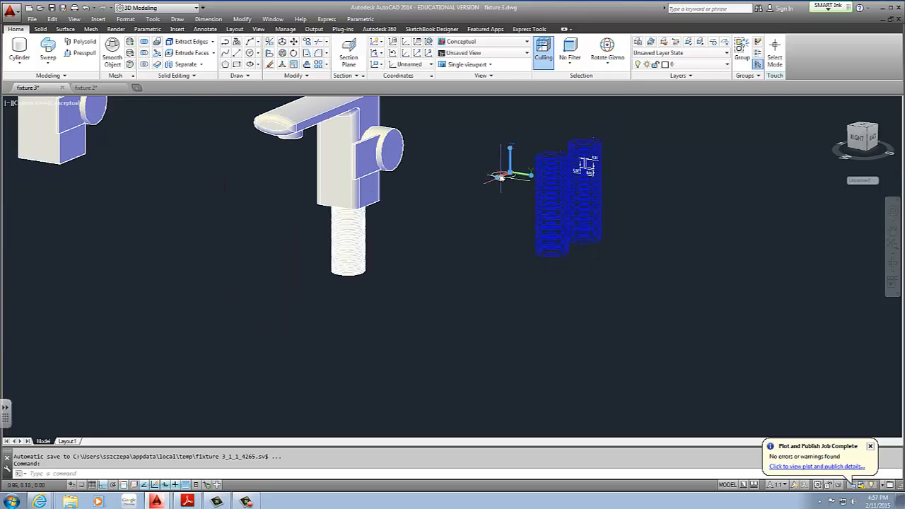
Reorient the UCS so its X axis points straight up along the faucet's height
{"action": "left_click", "coordinate": [497, 177]}
{"action": "left_click", "coordinate": [509, 127]}
{"action": "middle_click_drag", "start_coordinate": [457, 150], "coordinate": [336, 194]}
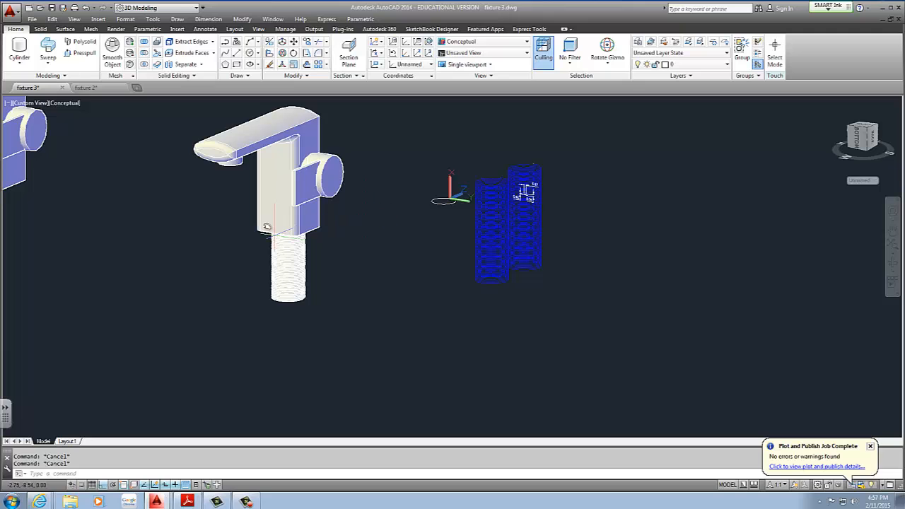
{"action": "mouse_move", "coordinate": [266, 226]}
{"action": "middle_mouse_down", "text": "shift"}
{"action": "mouse_move", "coordinate": [343, 233]}
{"action": "mouse_move", "coordinate": [279, 227]}
{"action": "middle_mouse_up", "text": "shift"}
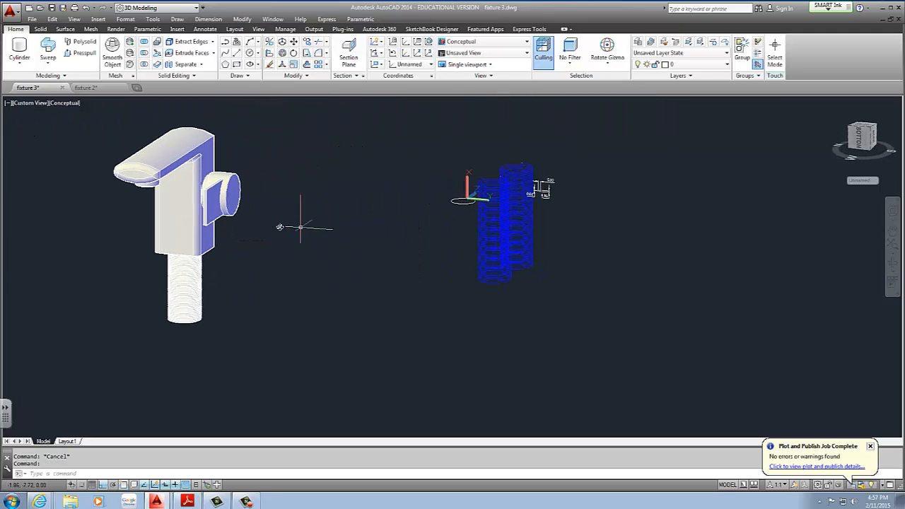
{"action": "middle_click_drag", "start_coordinate": [232, 255], "coordinate": [304, 220]}
{"action": "scroll", "coordinate": [298, 243], "scroll_direction": "up", "scroll_amount": 3}
{"action": "scroll", "coordinate": [278, 168], "scroll_direction": "down", "scroll_amount": 2}
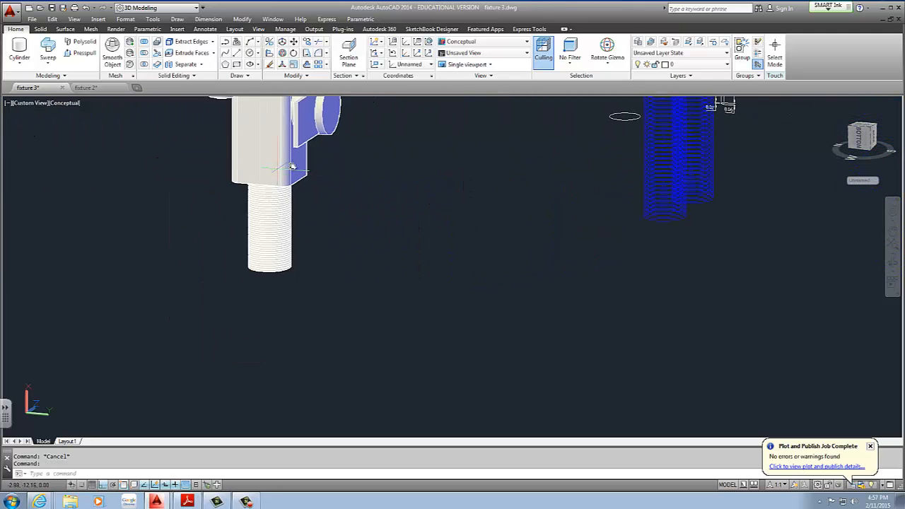
{"action": "middle_click_drag", "start_coordinate": [292, 166], "coordinate": [317, 155]}
Try to draw a straight vertical polyline beside the threaded shank in a square side view
{"action": "left_click", "coordinate": [226, 44]}
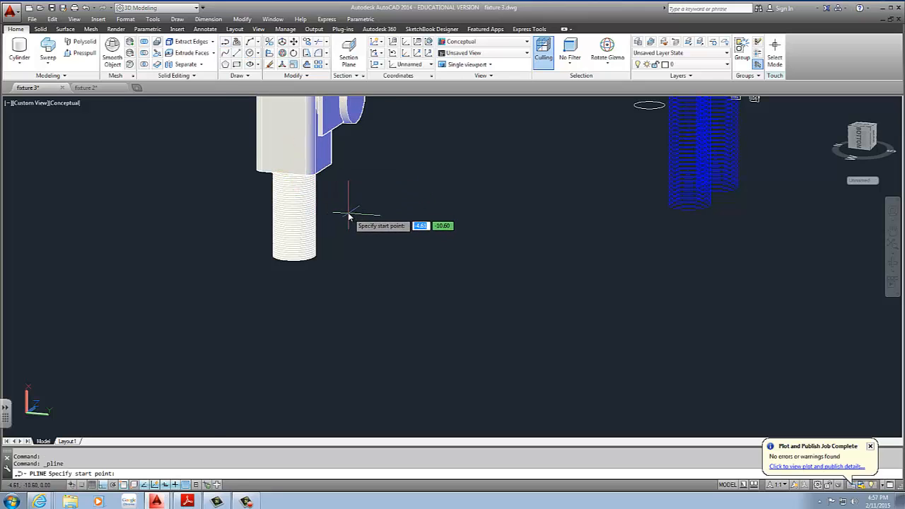
{"action": "middle_click_drag", "start_coordinate": [365, 167], "coordinate": [349, 205]}
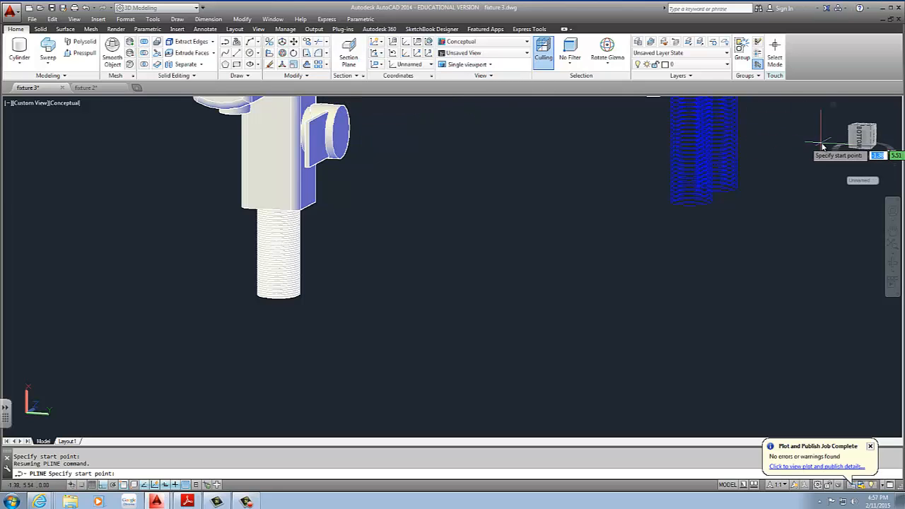
{"action": "left_click", "coordinate": [867, 144]}
{"action": "scroll", "coordinate": [485, 273], "scroll_direction": "down", "scroll_amount": 5}
{"action": "scroll", "coordinate": [495, 255], "scroll_direction": "up", "scroll_amount": 6}
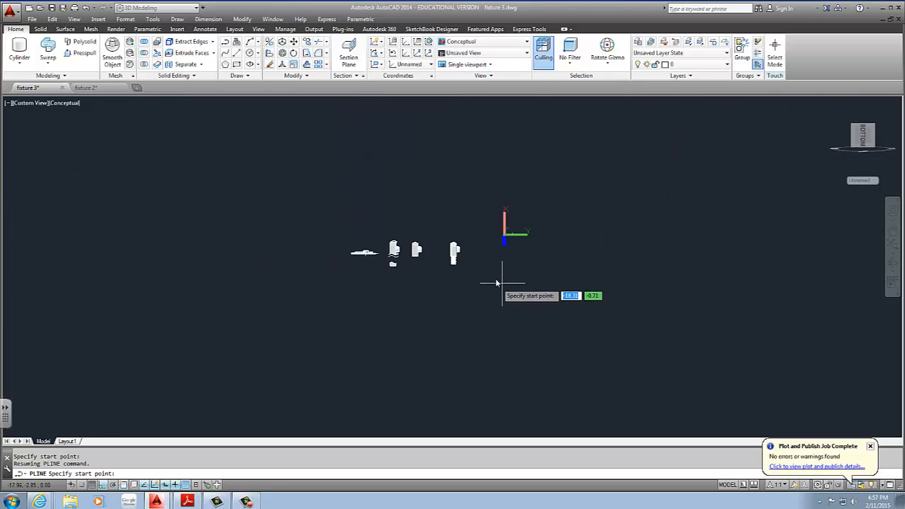
{"action": "scroll", "coordinate": [464, 239], "scroll_direction": "up", "scroll_amount": 5}
{"action": "left_click", "coordinate": [440, 199]}
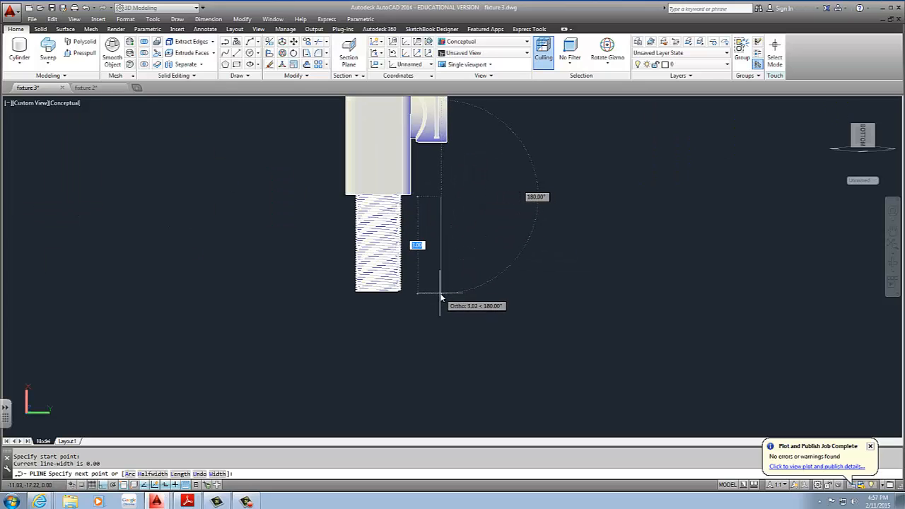
{"action": "left_click", "coordinate": [441, 336]}
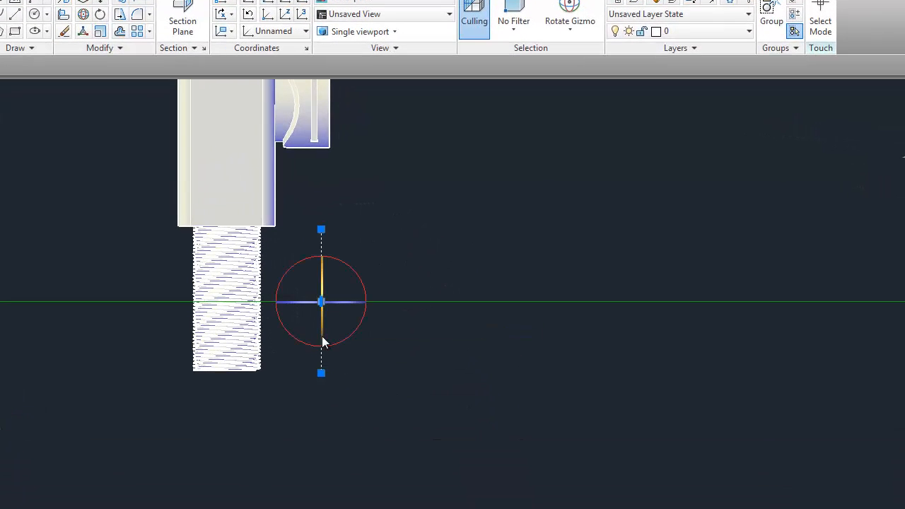
{"action": "left_click", "coordinate": [43, 2]}
{"action": "left_click", "coordinate": [48, 1]}
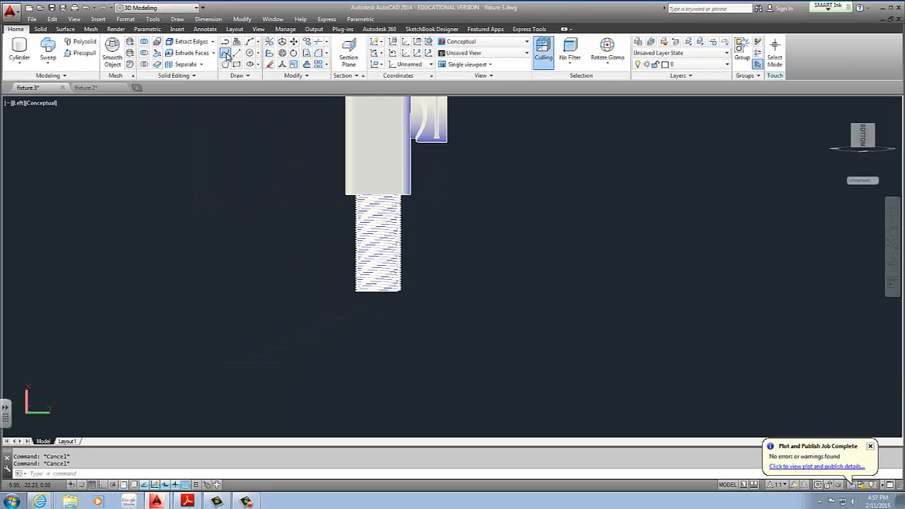
Draw a spline beside the threaded shank, running down from the faucet body's bottom level and bending outward near its lower end
{"action": "left_click", "coordinate": [2, 14]}
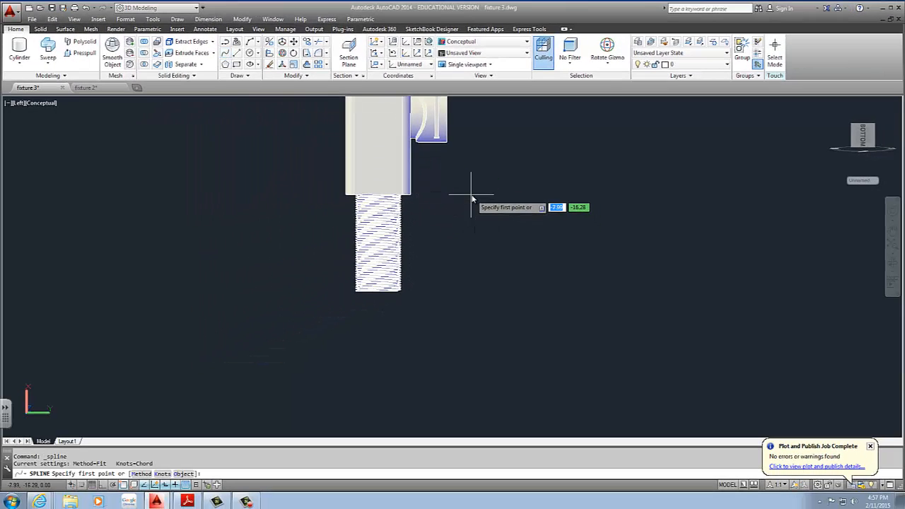
{"action": "left_click", "coordinate": [472, 195]}
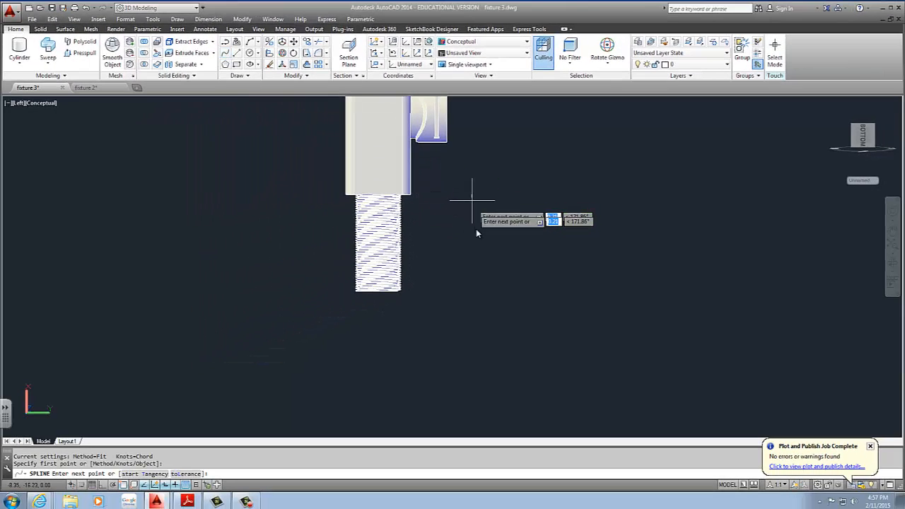
{"action": "left_click", "coordinate": [472, 299]}
{"action": "left_click", "coordinate": [474, 348]}
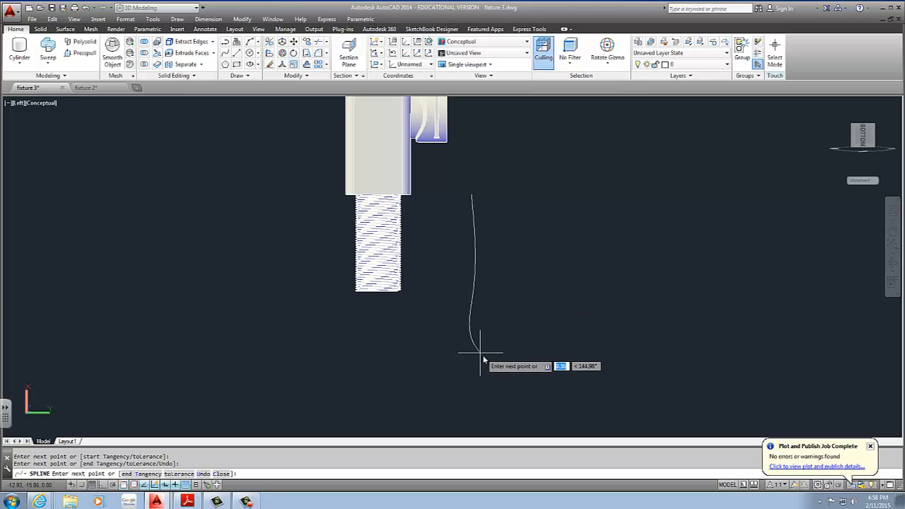
{"action": "scroll", "coordinate": [494, 374], "scroll_direction": "down", "scroll_amount": 4}
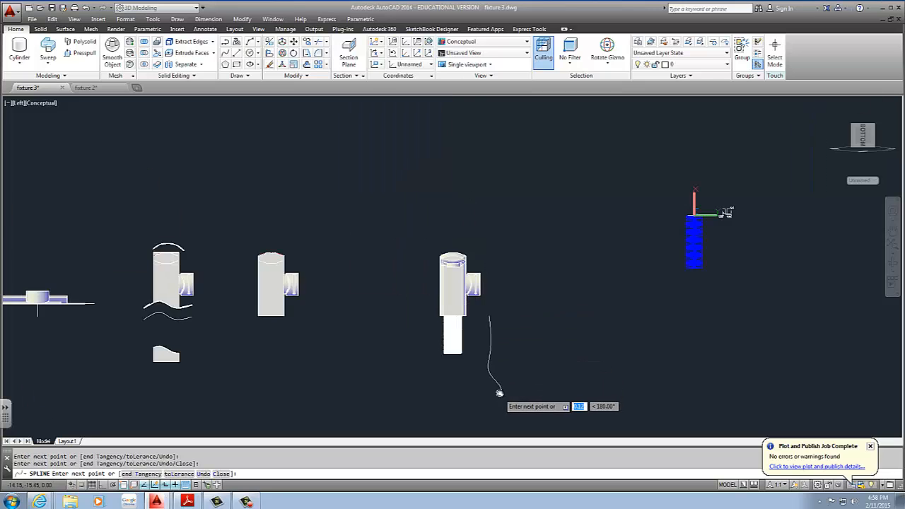
{"action": "left_click", "coordinate": [506, 338]}
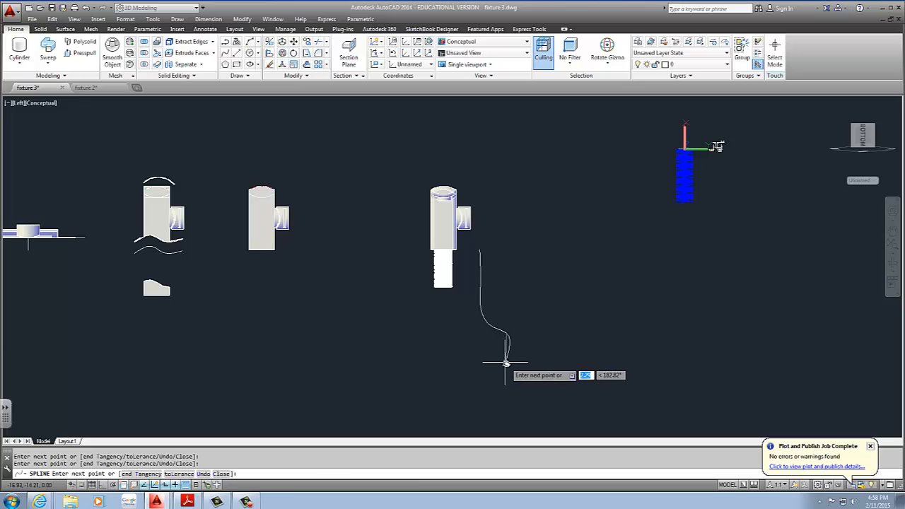
{"action": "middle_click_drag", "start_coordinate": [529, 360], "coordinate": [491, 360]}
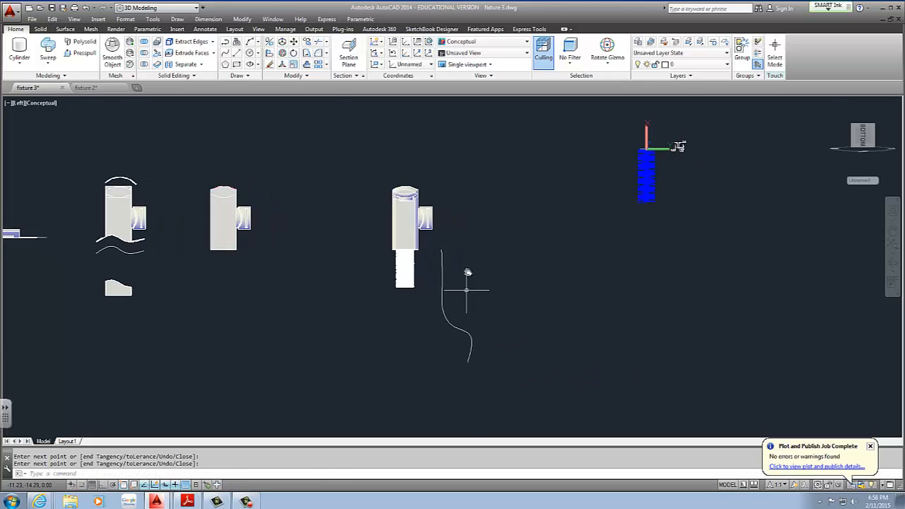
{"action": "scroll", "coordinate": [470, 269], "scroll_direction": "up", "scroll_amount": 4}
{"action": "key", "text": "Escape"}
Draw a small circle beside the spline's upper end as the tube profile
{"action": "left_click", "coordinate": [251, 55]}
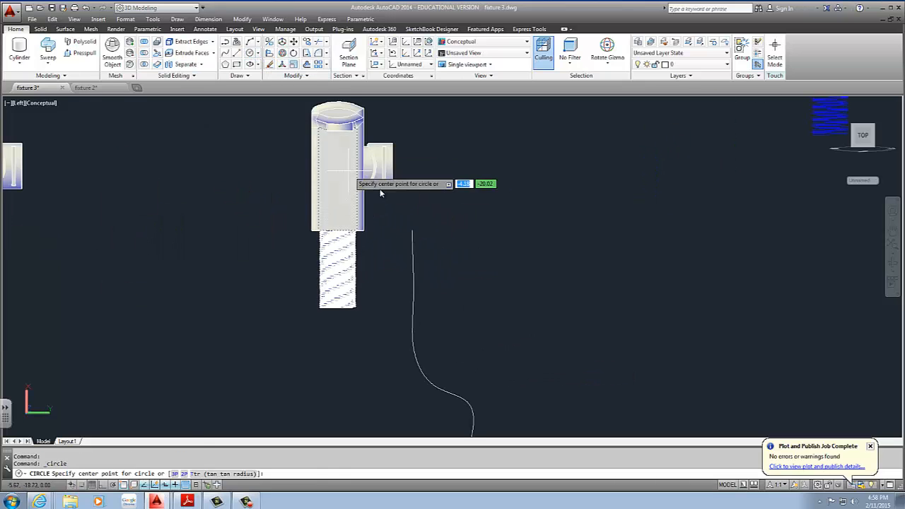
{"action": "left_click", "coordinate": [448, 230]}
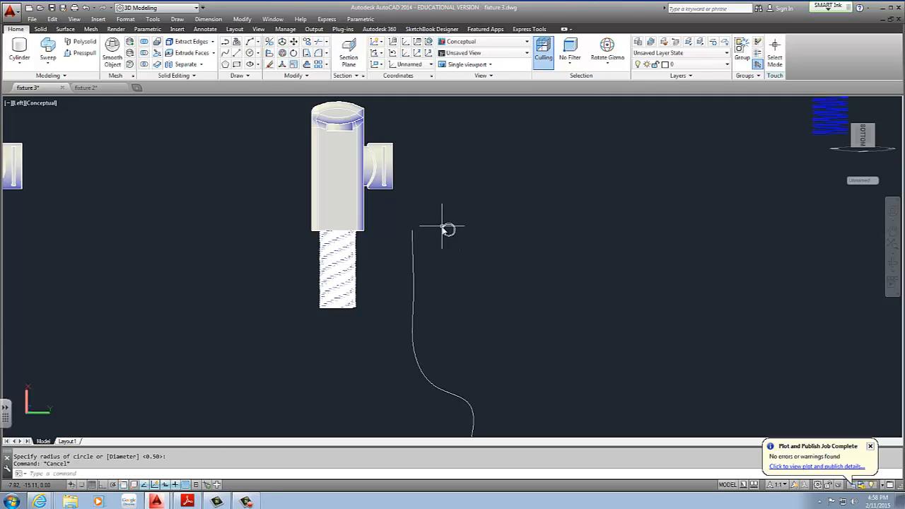
{"action": "middle_click_drag", "start_coordinate": [413, 247], "coordinate": [325, 232]}
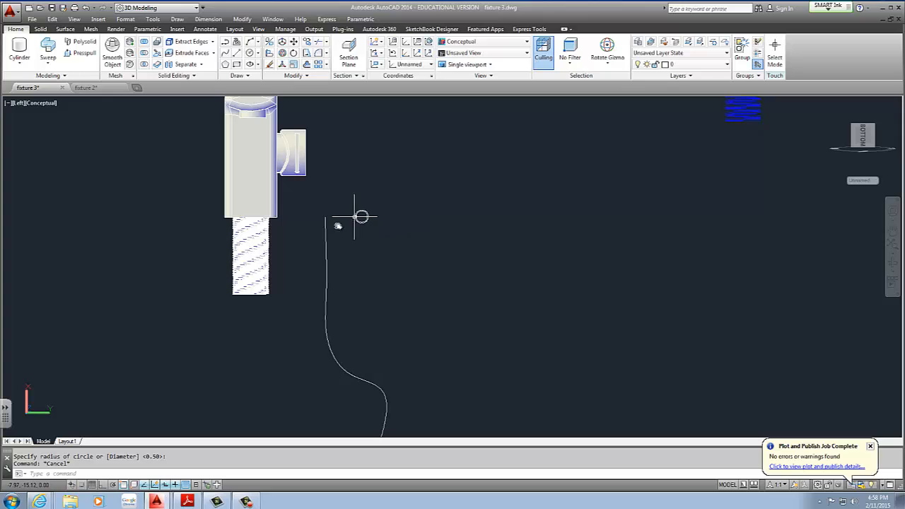
{"action": "middle_click_drag", "start_coordinate": [378, 216], "coordinate": [419, 175]}
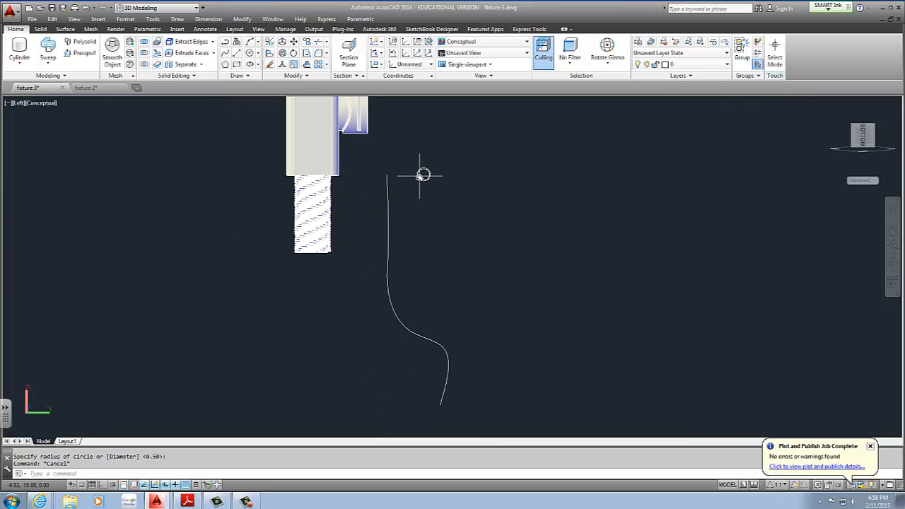
Sweep the small circle along the spline to form a solid curved tube
{"action": "left_click", "coordinate": [48, 50]}
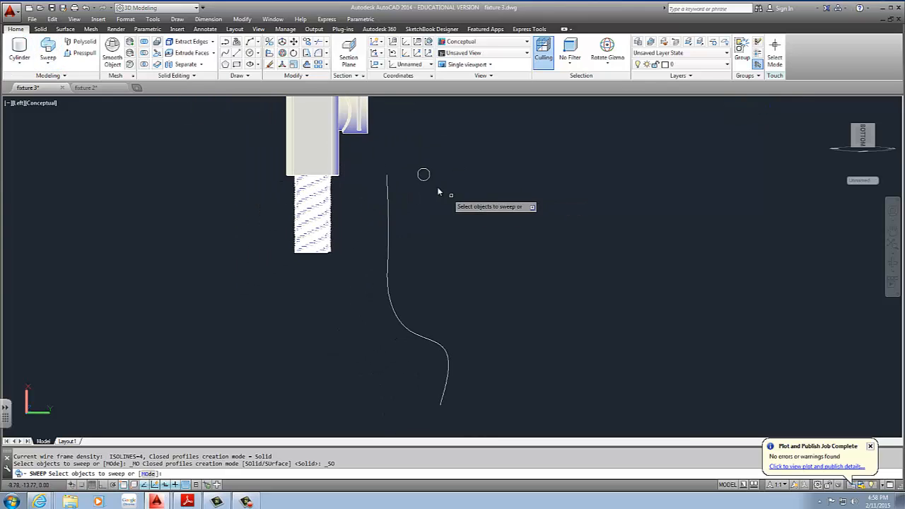
{"action": "left_click", "coordinate": [423, 175]}
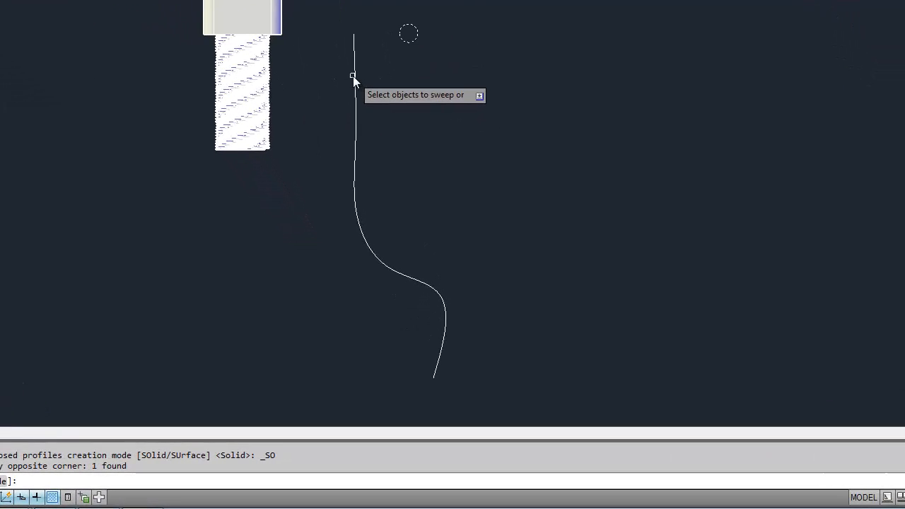
{"action": "left_click", "coordinate": [387, 201]}
{"action": "key", "text": "Return"}
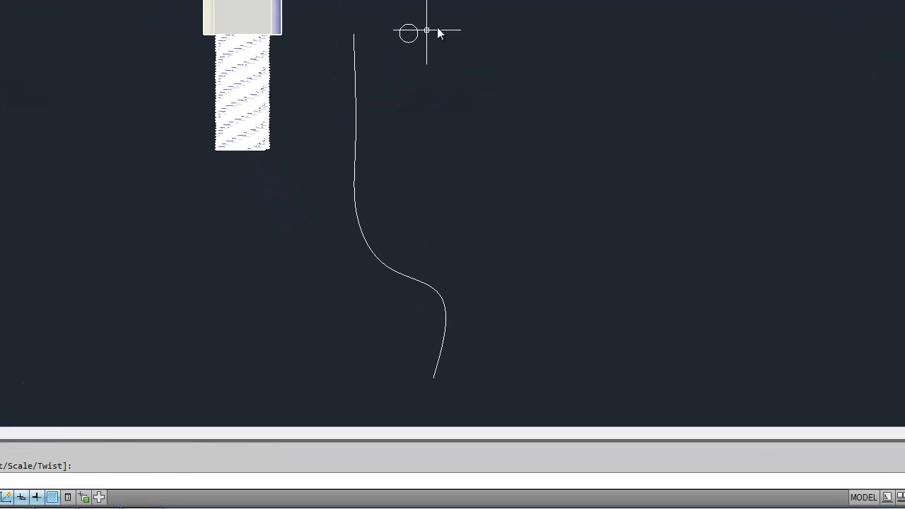
{"action": "left_click", "coordinate": [440, 33]}
{"action": "left_click", "coordinate": [408, 48]}
{"action": "left_click", "coordinate": [354, 63]}
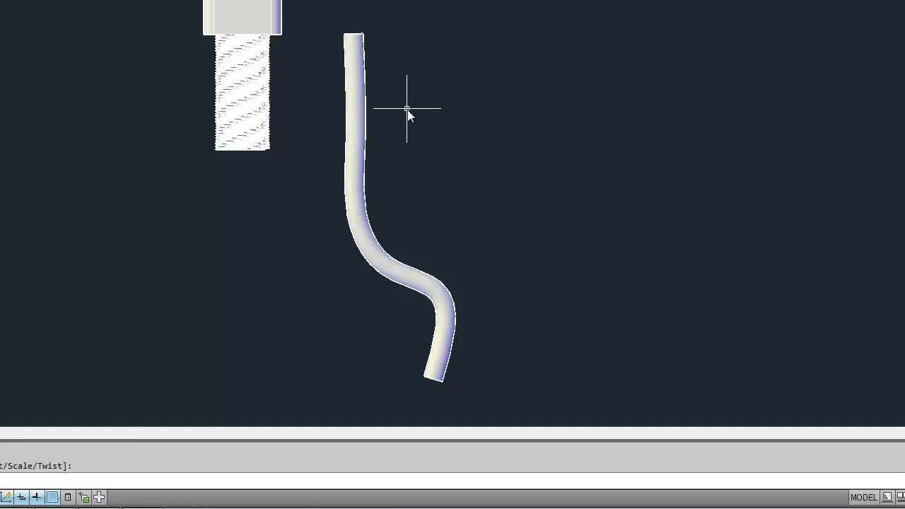
{"action": "middle_click_drag", "start_coordinate": [356, 104], "coordinate": [469, 50]}
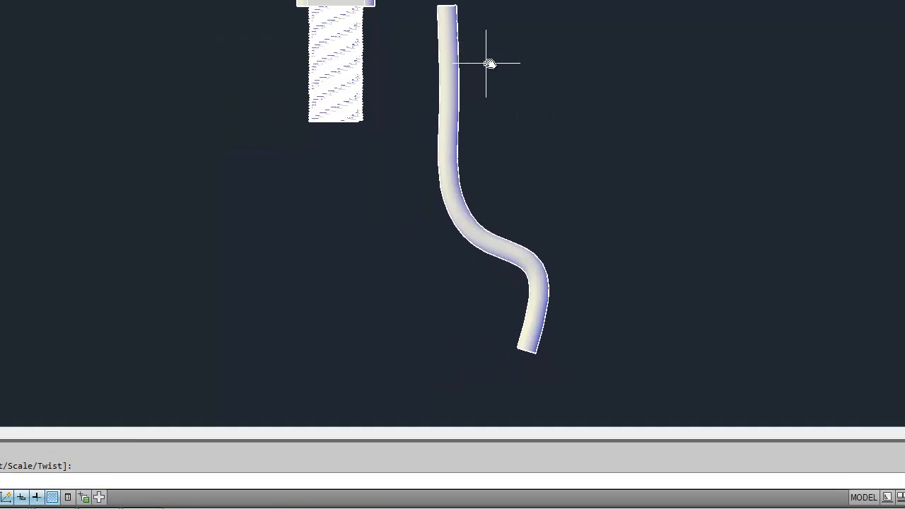
Move the curved tube by its top end centre into the opening of the hollow threaded shank
{"action": "left_click", "coordinate": [466, 38]}
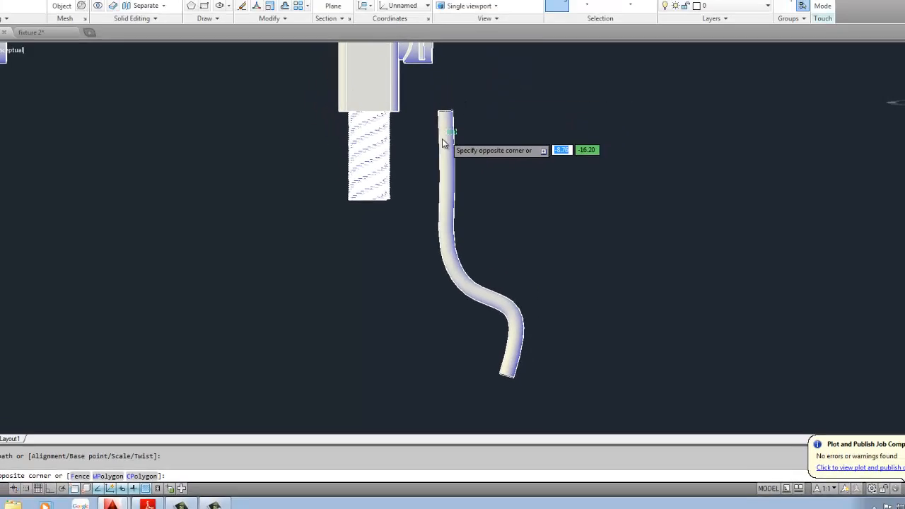
{"action": "left_click", "coordinate": [435, 39]}
{"action": "type", "text": "m"}
{"action": "key", "text": "Return"}
{"action": "scroll", "coordinate": [436, 202], "scroll_direction": "up", "scroll_amount": 3}
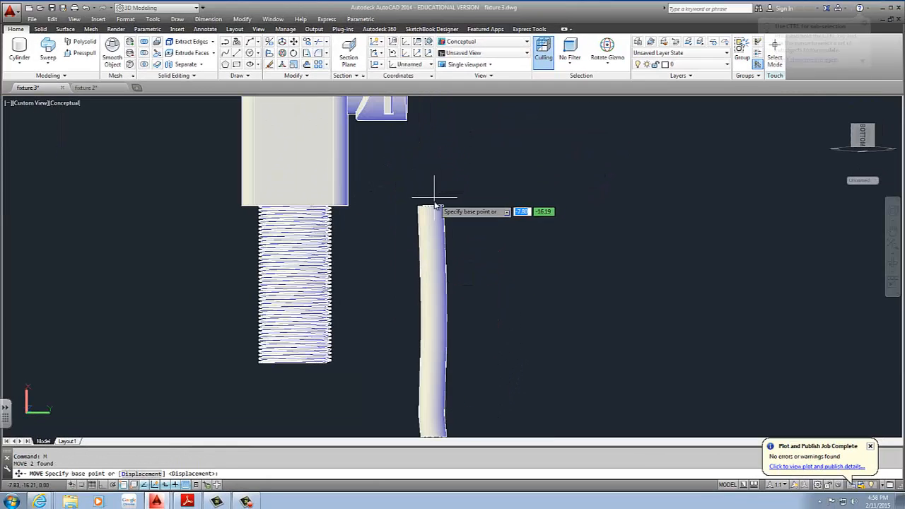
{"action": "left_click", "coordinate": [433, 207]}
{"action": "middle_click_drag", "start_coordinate": [431, 205], "coordinate": [324, 225], "text": "shift"}
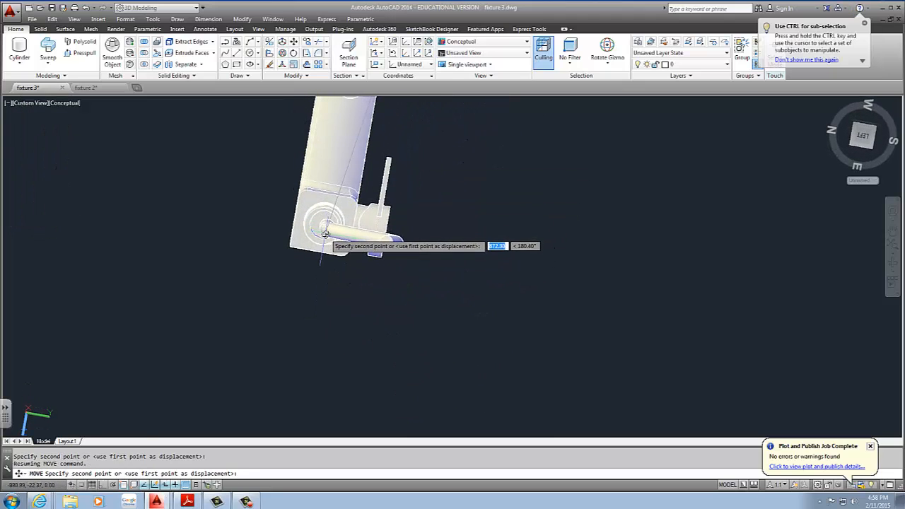
{"action": "left_click", "coordinate": [325, 225]}
{"action": "key", "text": "Escape"}
Copy the curved tube a short distance sideways so two tubes sit side by side in the shank
{"action": "middle_click_drag", "start_coordinate": [360, 244], "coordinate": [364, 226], "text": "shift"}
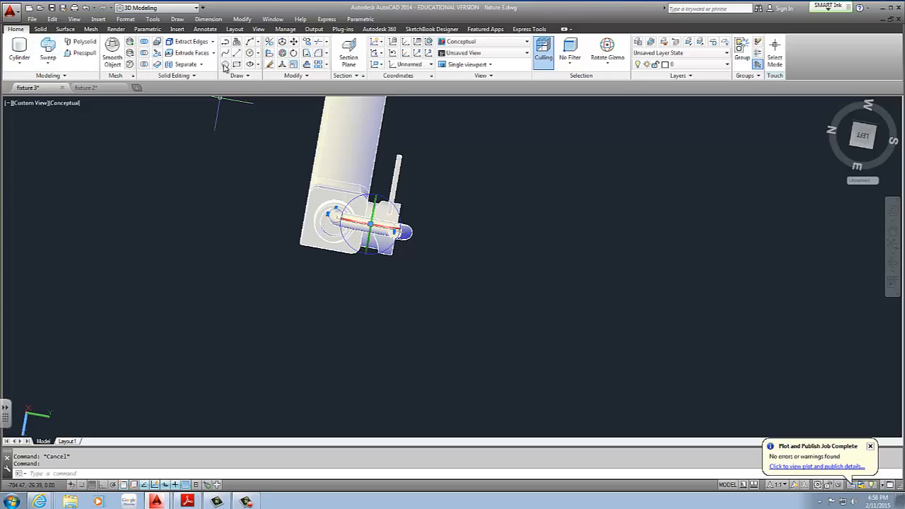
{"action": "left_click", "coordinate": [306, 42]}
{"action": "left_click", "coordinate": [478, 215]}
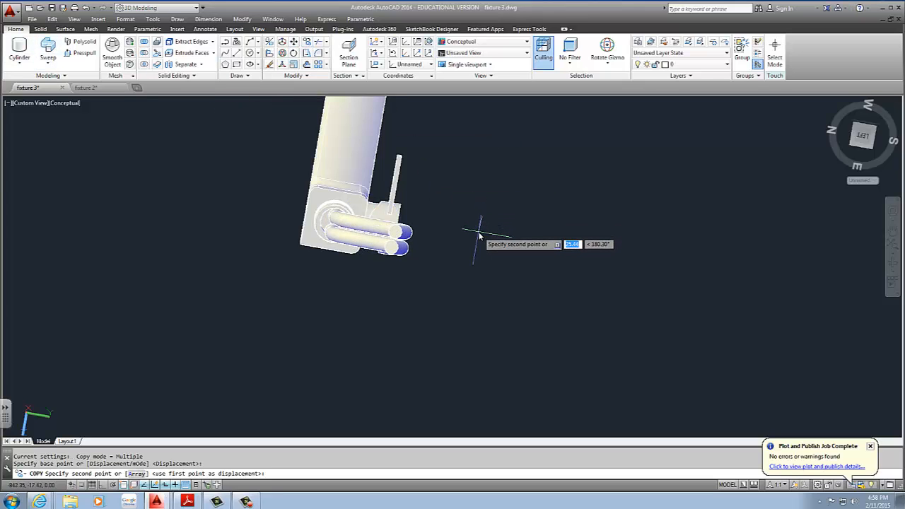
{"action": "key", "text": "Escape"}
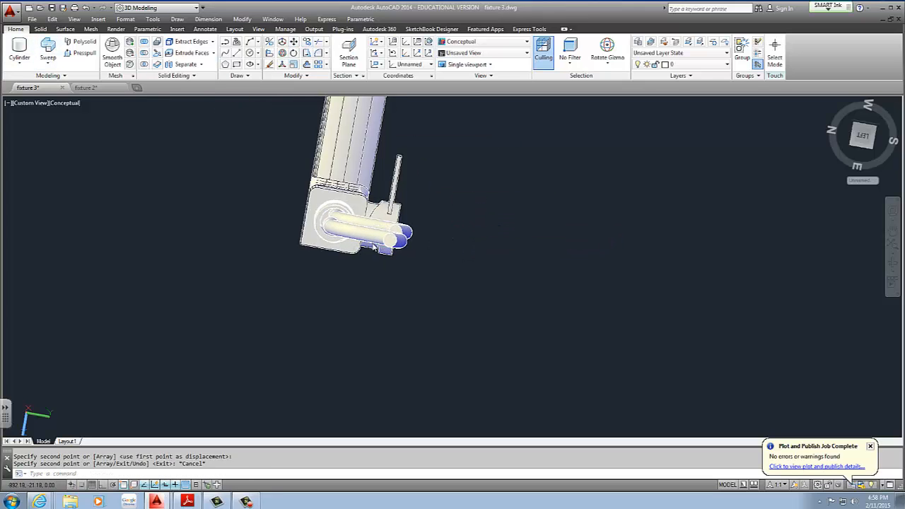
Rotate the copied tube about its vertical axis so it bends away in a different direction from the first
{"action": "left_click", "coordinate": [357, 243]}
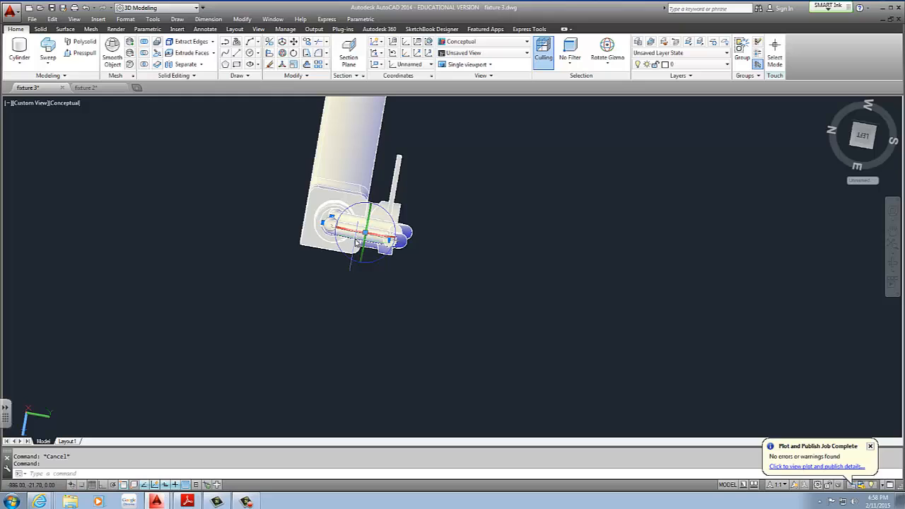
{"action": "left_click", "coordinate": [395, 228]}
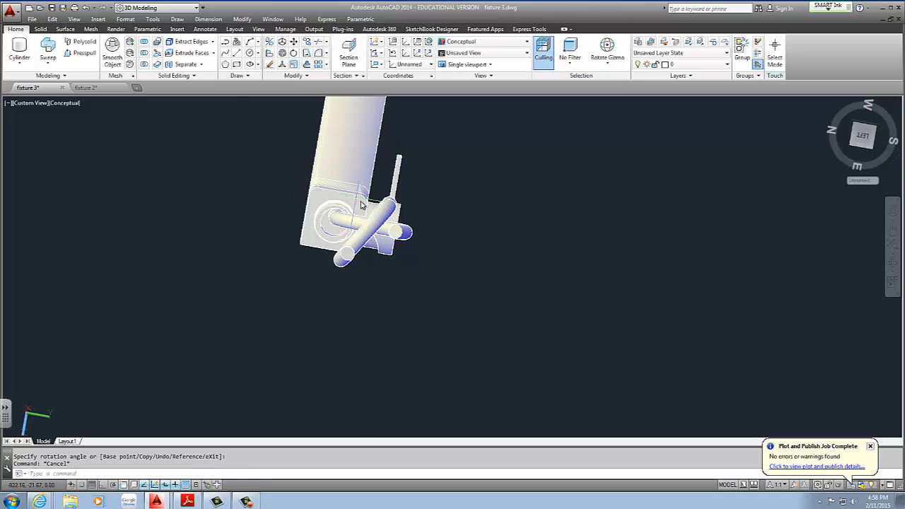
{"action": "key", "text": "Escape"}
Move the rotated tube copy toward the opening of the threaded shank
{"action": "type", "text": "m"}
{"action": "key", "text": "Return"}
{"action": "left_click", "coordinate": [495, 210]}
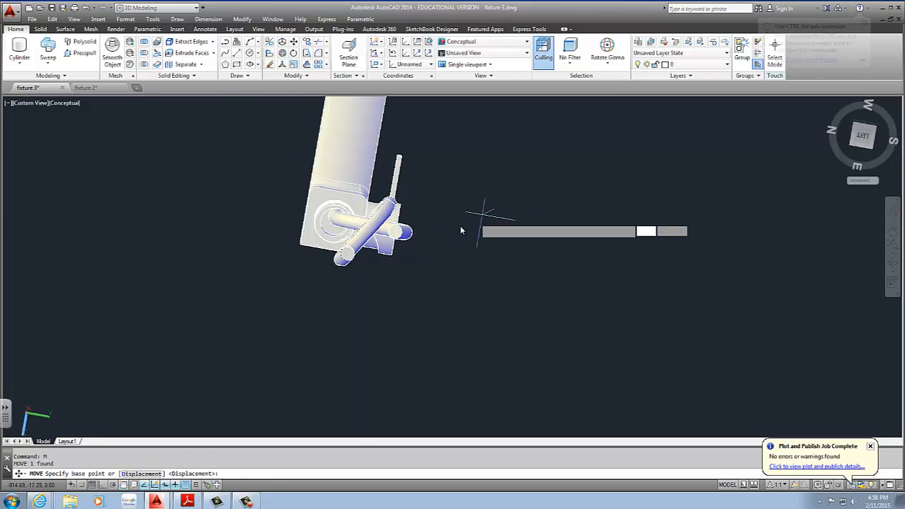
{"action": "left_click", "coordinate": [436, 232]}
{"action": "mouse_move", "coordinate": [432, 202]}
{"action": "middle_mouse_down", "text": "shift"}
{"action": "mouse_move", "coordinate": [454, 236]}
{"action": "mouse_move", "coordinate": [427, 206]}
{"action": "middle_mouse_up", "text": "shift"}
{"action": "scroll", "coordinate": [441, 239], "scroll_direction": "down", "scroll_amount": 4}
Move the stray rotated tube by its top end into the hollow threaded shank, beside the first curved tube
{"action": "left_click", "coordinate": [434, 265]}
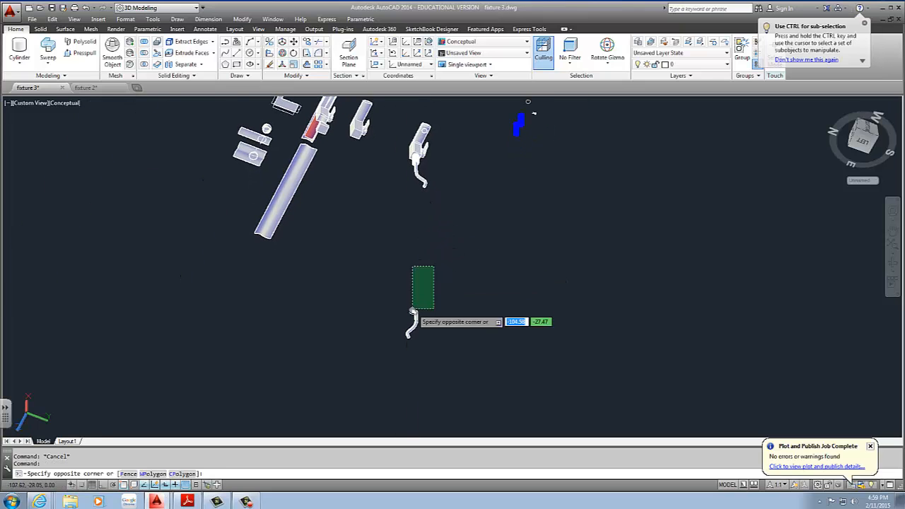
{"action": "left_click", "coordinate": [415, 311]}
{"action": "scroll", "coordinate": [415, 311], "scroll_direction": "up", "scroll_amount": 4}
{"action": "left_click", "coordinate": [424, 306]}
{"action": "left_click", "coordinate": [415, 316]}
{"action": "scroll", "coordinate": [416, 316], "scroll_direction": "up", "scroll_amount": 5}
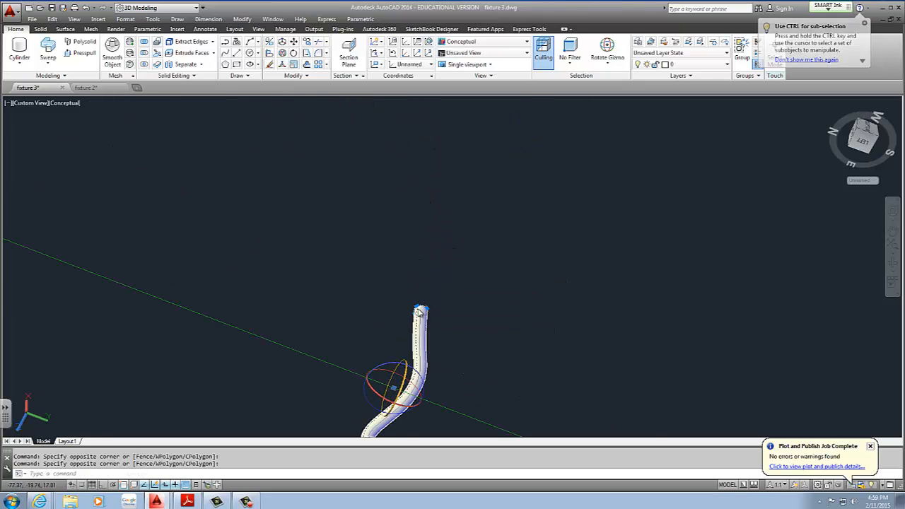
{"action": "type", "text": "m"}
{"action": "key", "text": "Return"}
{"action": "left_click", "coordinate": [420, 309]}
{"action": "scroll", "coordinate": [420, 276], "scroll_direction": "down", "scroll_amount": 2}
{"action": "scroll", "coordinate": [418, 268], "scroll_direction": "down", "scroll_amount": 5}
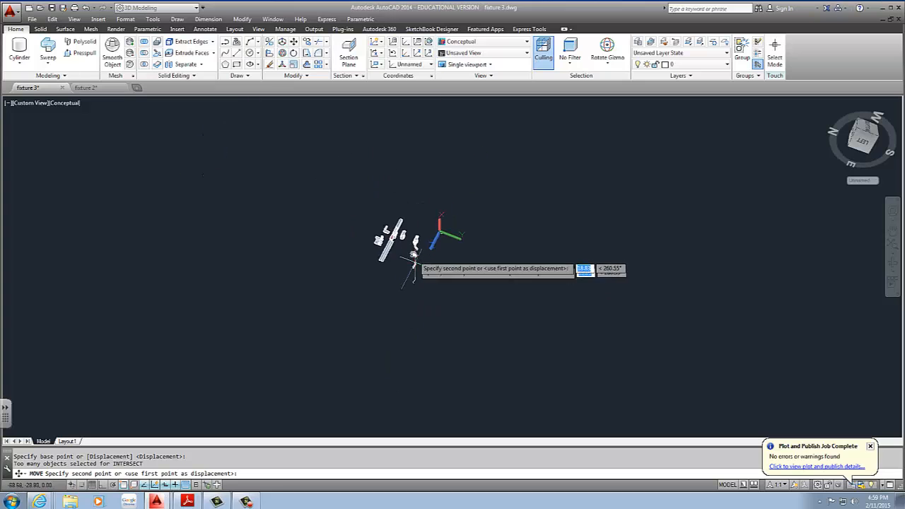
{"action": "scroll", "coordinate": [424, 184], "scroll_direction": "up", "scroll_amount": 5}
{"action": "scroll", "coordinate": [424, 172], "scroll_direction": "down", "scroll_amount": 6}
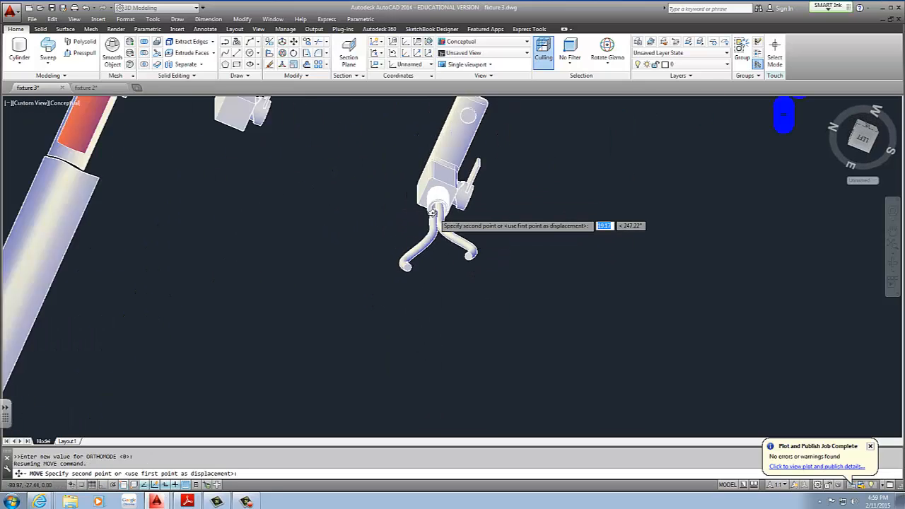
{"action": "scroll", "coordinate": [417, 205], "scroll_direction": "up", "scroll_amount": 2}
{"action": "scroll", "coordinate": [436, 212], "scroll_direction": "up", "scroll_amount": 8}
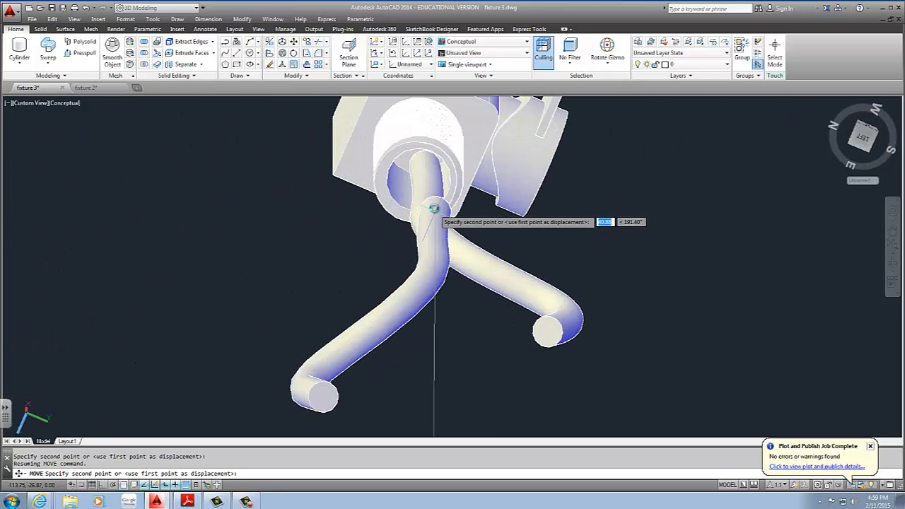
{"action": "middle_click_drag", "start_coordinate": [413, 176], "coordinate": [410, 170], "text": "shift"}
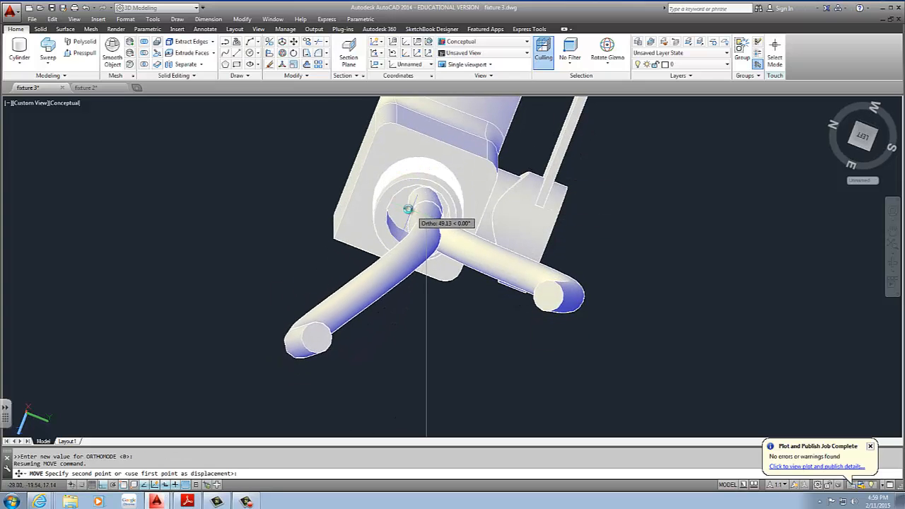
{"action": "left_click", "coordinate": [407, 206]}
{"action": "scroll", "coordinate": [406, 205], "scroll_direction": "down", "scroll_amount": 4}
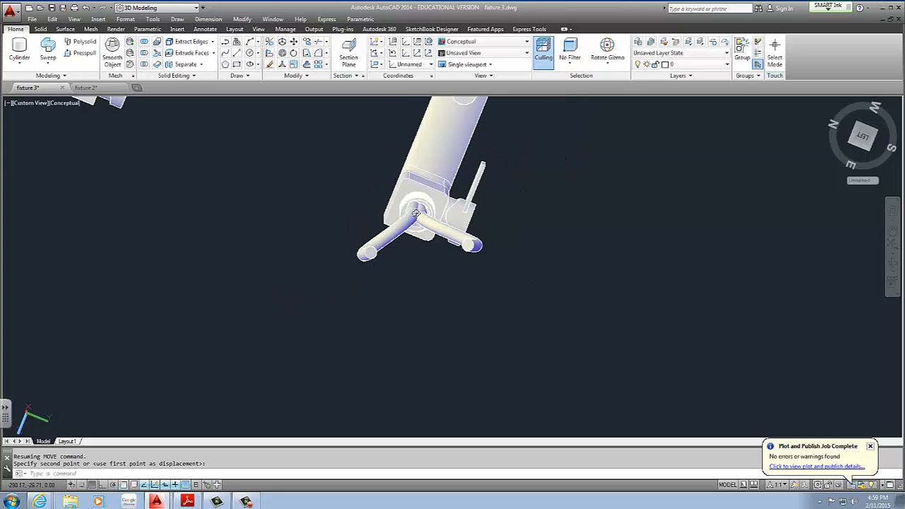
Examine the assembled faucet with its threaded shank and two supply tubes from several sides
{"action": "middle_click_drag", "start_coordinate": [417, 204], "coordinate": [369, 266], "text": "shift"}
{"action": "scroll", "coordinate": [452, 247], "scroll_direction": "down", "scroll_amount": 2}
{"action": "scroll", "coordinate": [442, 248], "scroll_direction": "down", "scroll_amount": 2}
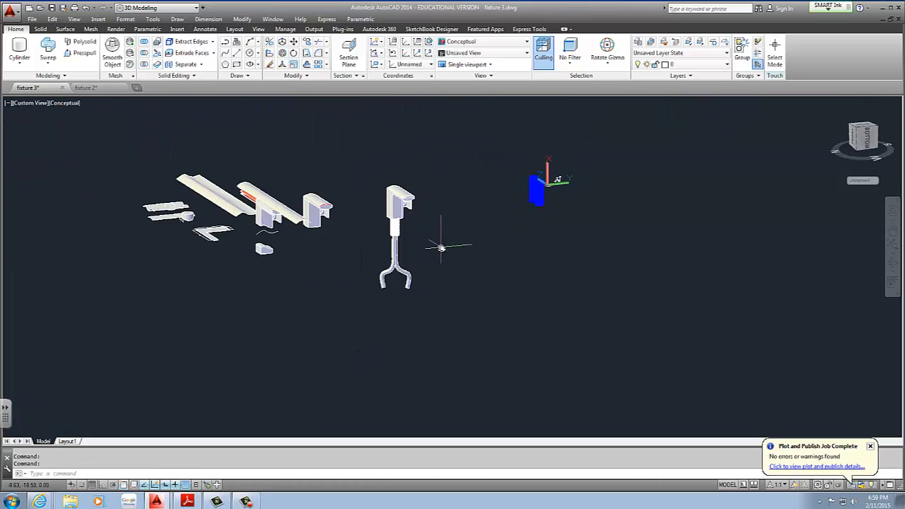
{"action": "mouse_move", "coordinate": [440, 248]}
{"action": "middle_mouse_down", "text": "shift"}
{"action": "mouse_move", "coordinate": [393, 253]}
{"action": "mouse_move", "coordinate": [410, 255]}
{"action": "middle_mouse_up", "text": "shift"}
{"action": "scroll", "coordinate": [338, 198], "scroll_direction": "up", "scroll_amount": 2}
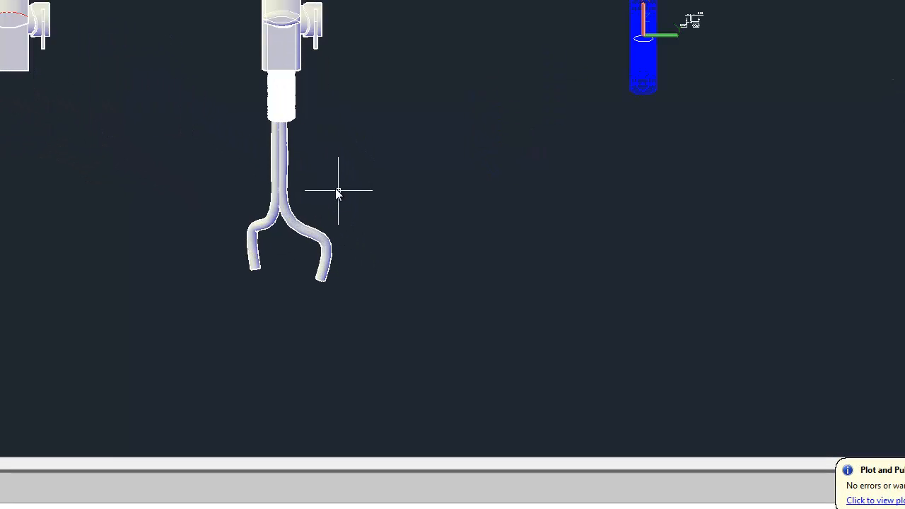
{"action": "middle_click_drag", "start_coordinate": [339, 191], "coordinate": [160, 233], "text": "shift"}
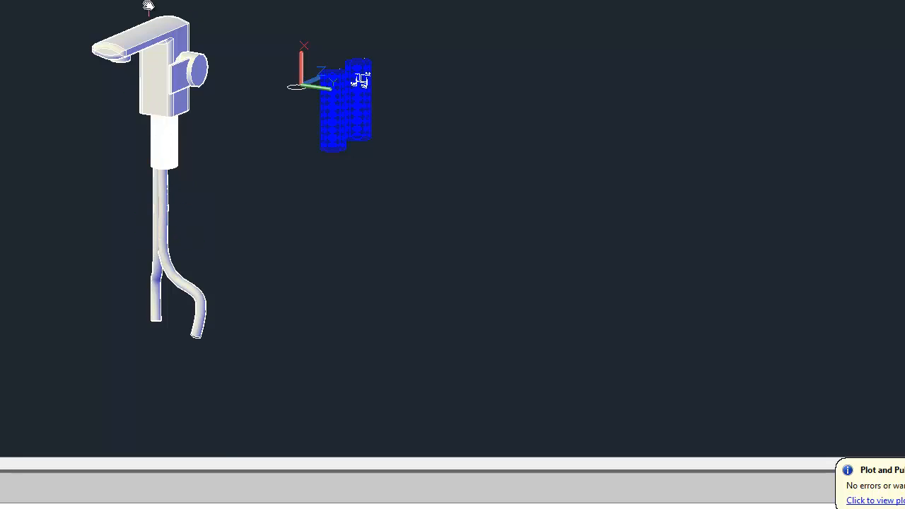
{"action": "scroll", "coordinate": [147, 46], "scroll_direction": "up", "scroll_amount": 2}
{"action": "middle_click_drag", "start_coordinate": [166, 88], "coordinate": [32, 35]}
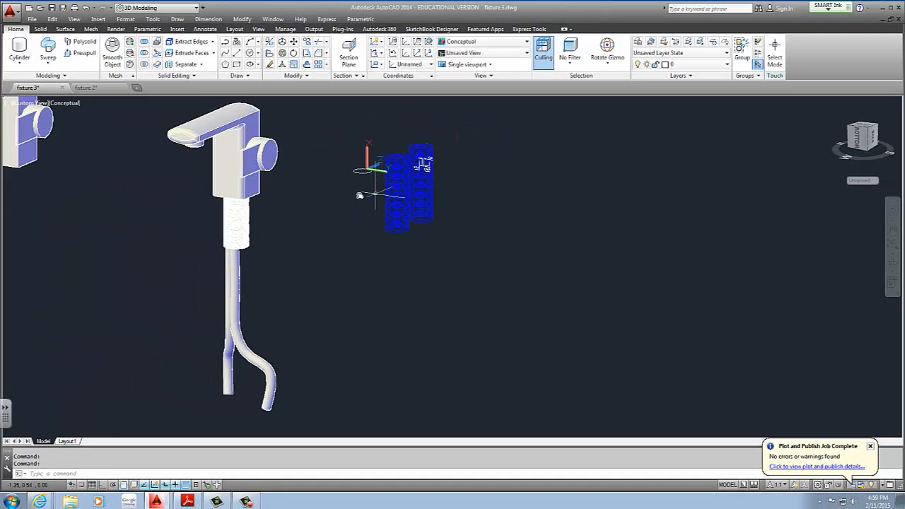
{"action": "middle_click_drag", "start_coordinate": [234, 96], "coordinate": [86, 82]}
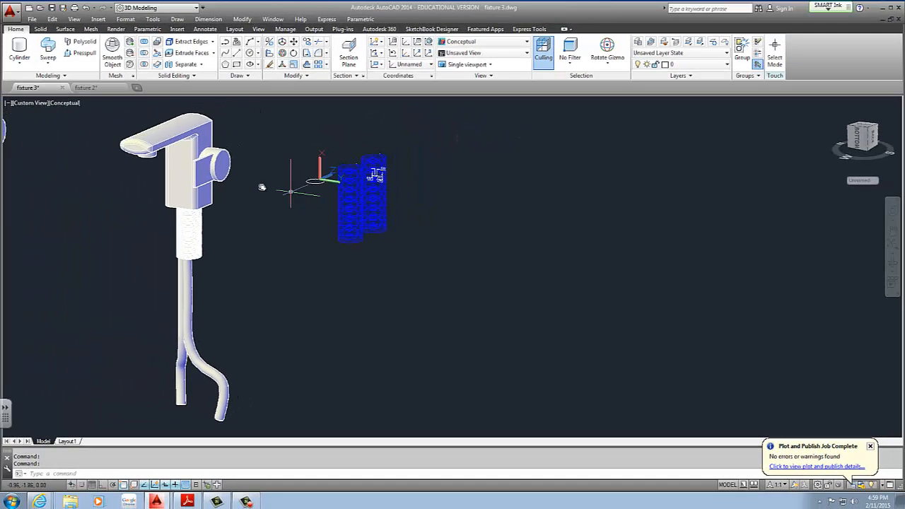
{"action": "scroll", "coordinate": [261, 187], "scroll_direction": "down", "scroll_amount": 2}
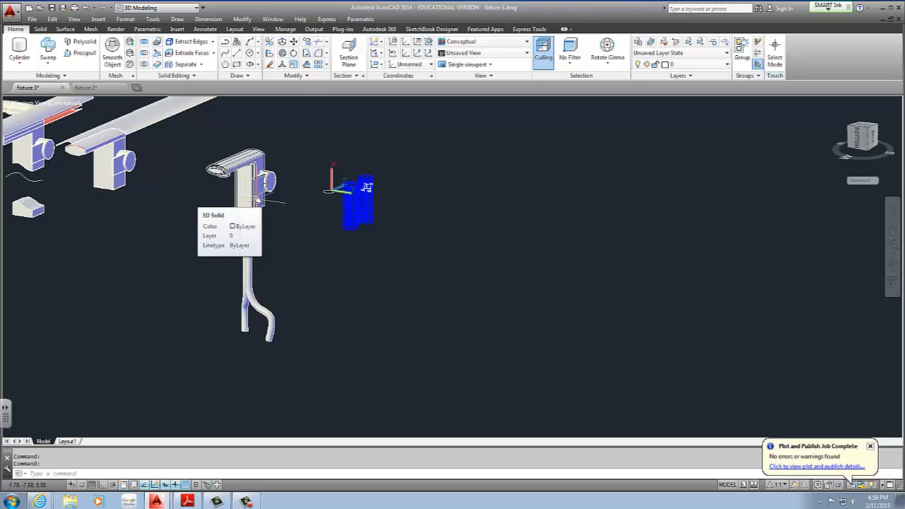
{"action": "middle_click_drag", "start_coordinate": [287, 192], "coordinate": [357, 241]}
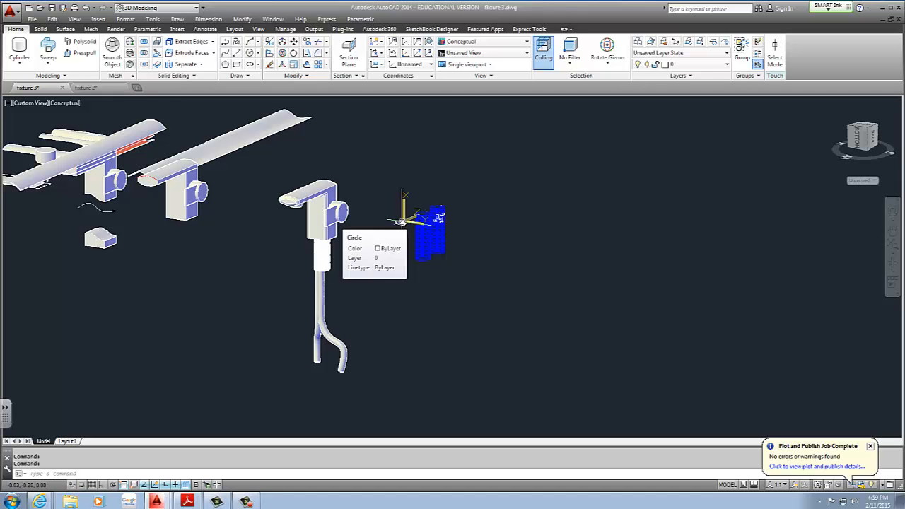
{"action": "middle_click_drag", "start_coordinate": [270, 252], "coordinate": [265, 254]}
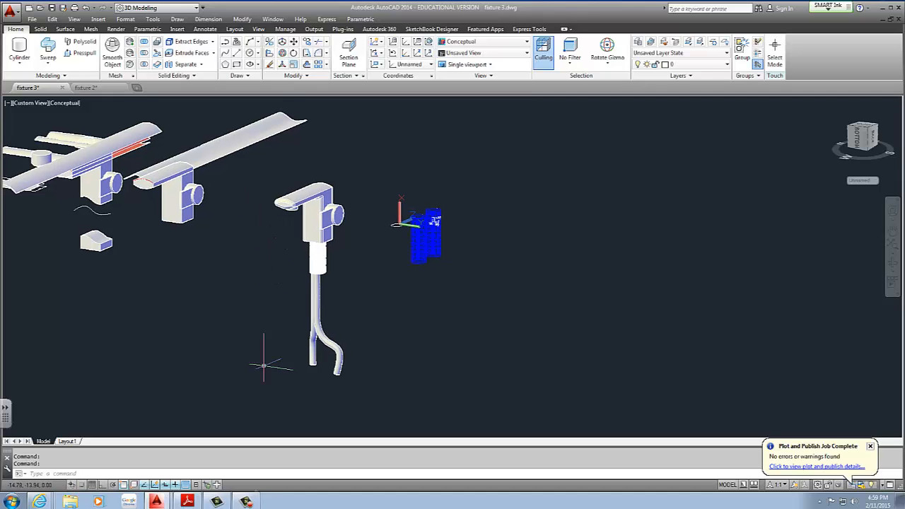